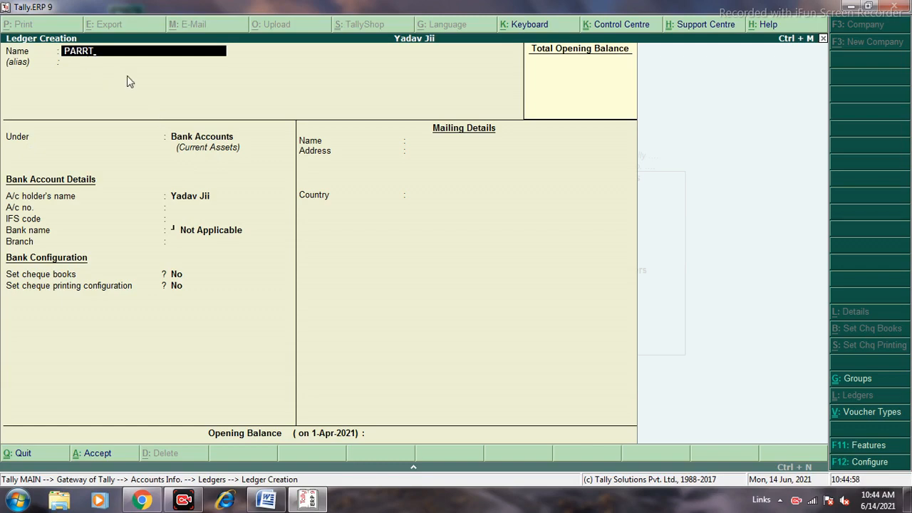
key("BackSpace")
key("BackSpace")
key("BackSpace")
key("BackSpace")
key("BackSpace")
type("RAM")
key("Return")
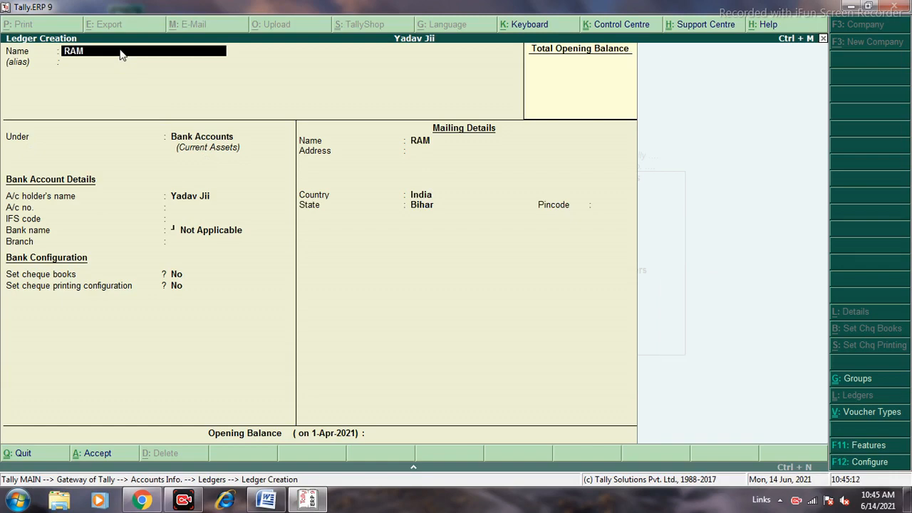
Step: Set the new ledger's name to APPLE, leave its alias blank and proceed to the group choice
key("BackSpace")
key("BackSpace")
type("A")
type("PP;")
type("L")
type("E")
key("Return")
key("Return")
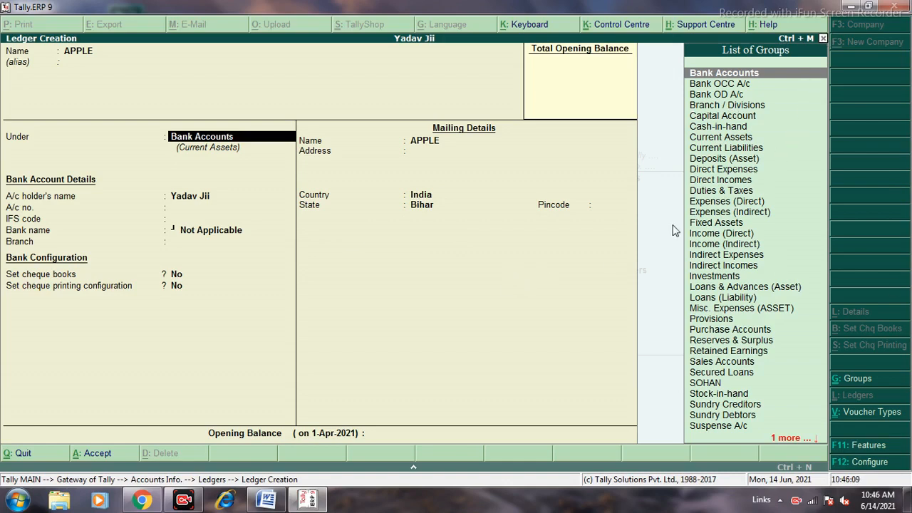
Step: Switch to the TALLY GROUP document in Word and examine the numbered list of account groups
left_click(852, 7)
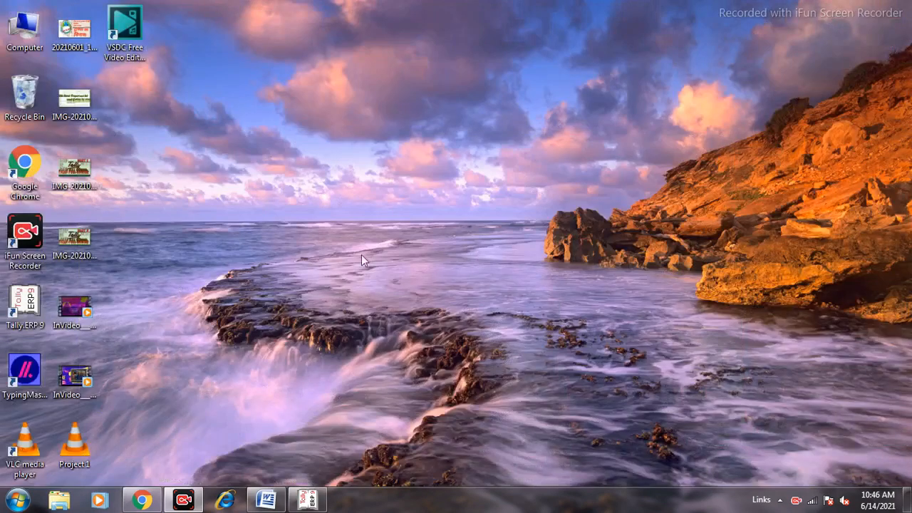
left_click(266, 500)
left_click(421, 14)
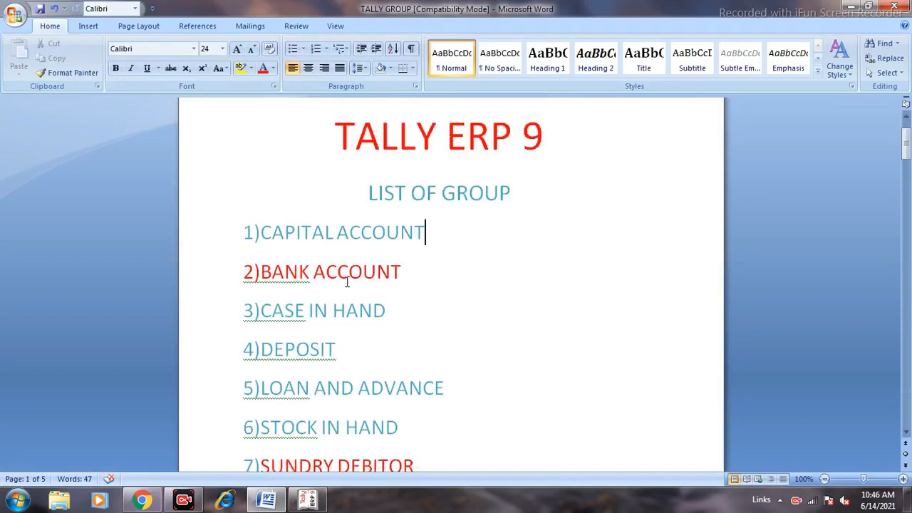
left_click(308, 500)
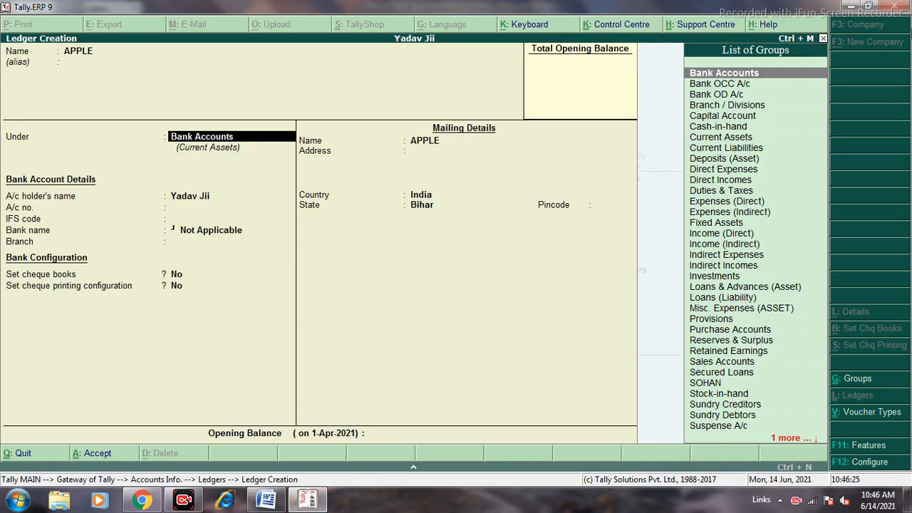
left_click(854, 7)
scroll(468, 275, "down", 6)
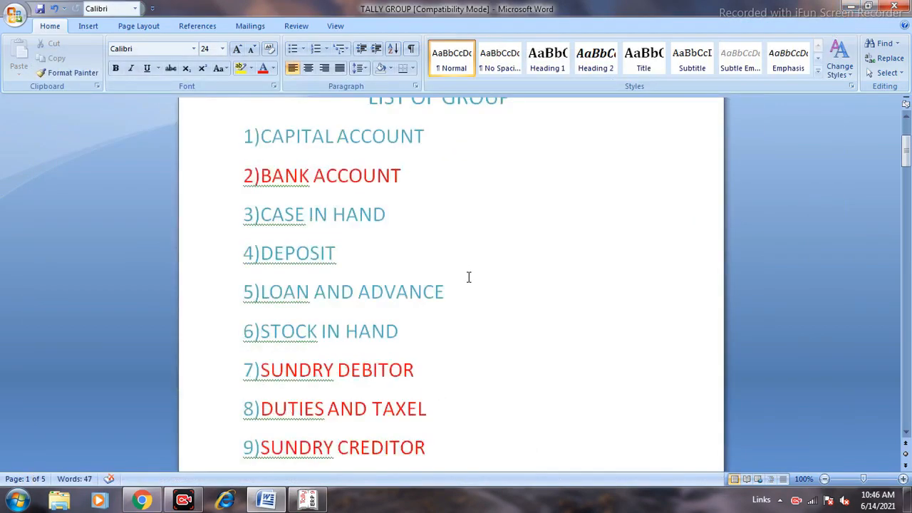
scroll(332, 395, "down", 5)
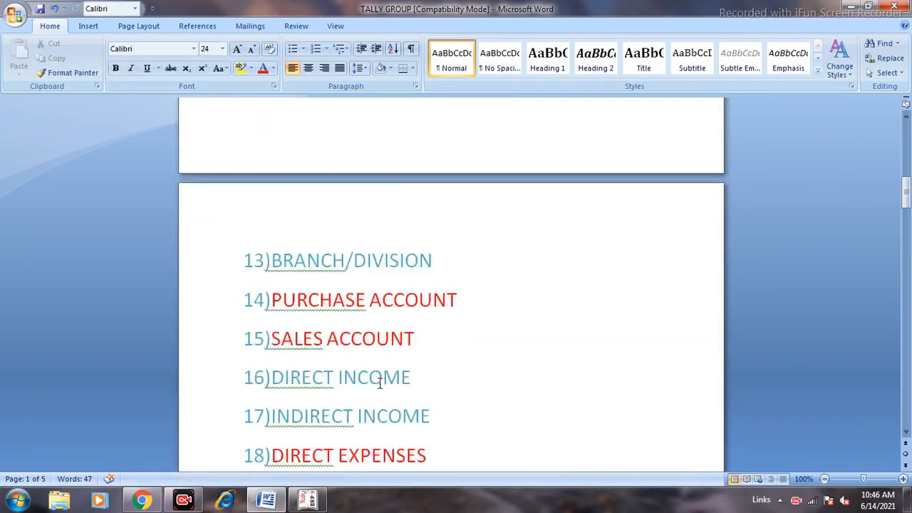
scroll(304, 331, "up", 10)
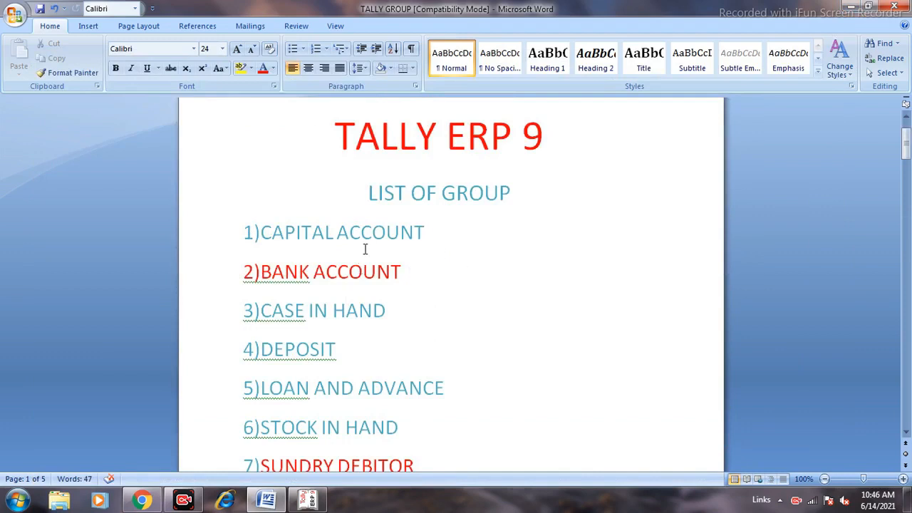
scroll(395, 246, "down", 1)
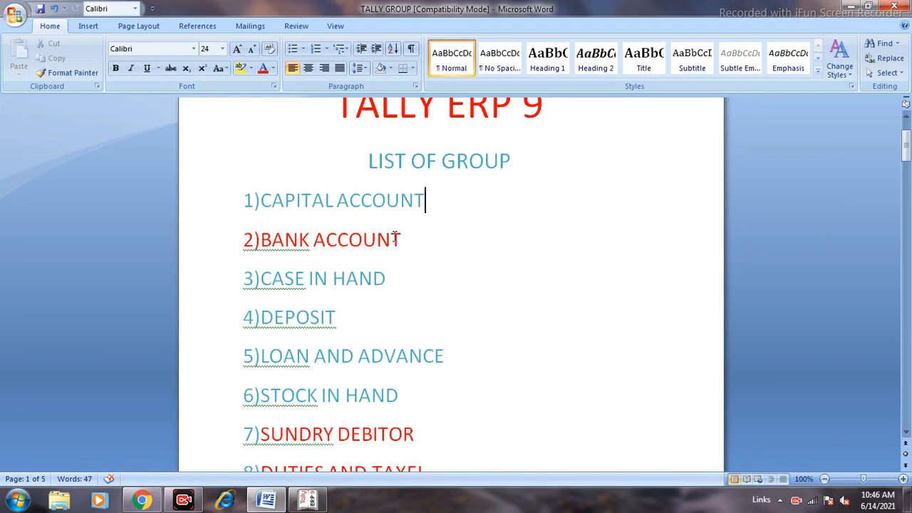
scroll(356, 264, "down", 1)
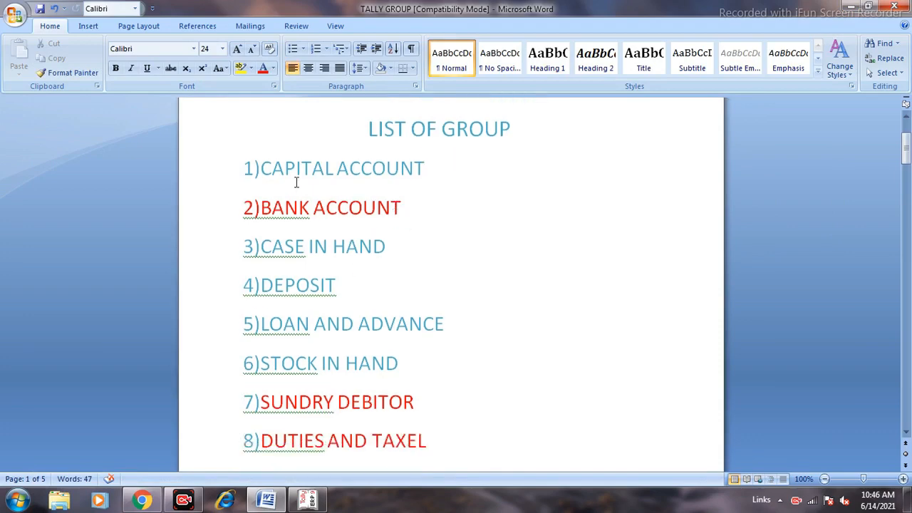
scroll(395, 196, "up", 1)
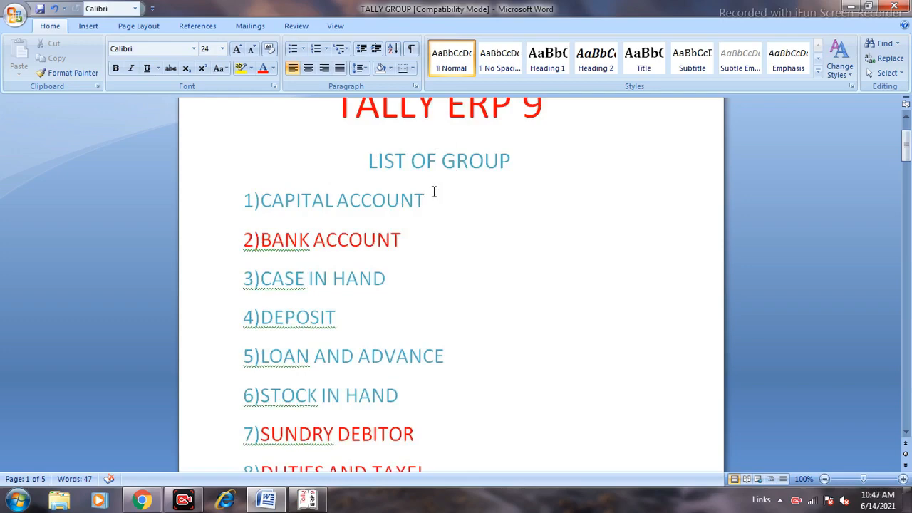
Step: Highlight the CAPITAL ACCOUNT entry in the document's list of groups
left_click_drag(386, 202, 238, 209)
left_click(500, 243)
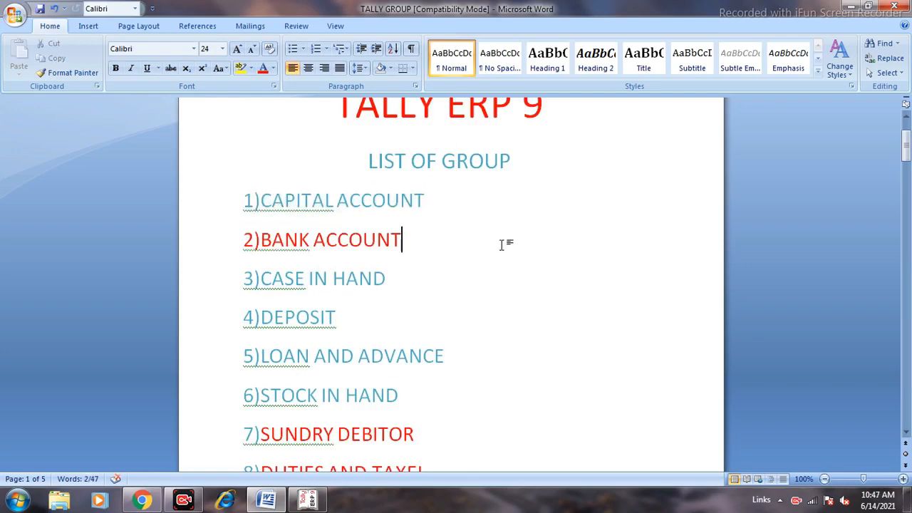
left_click_drag(422, 202, 250, 216)
left_click(778, 221)
left_click_drag(423, 201, 241, 205)
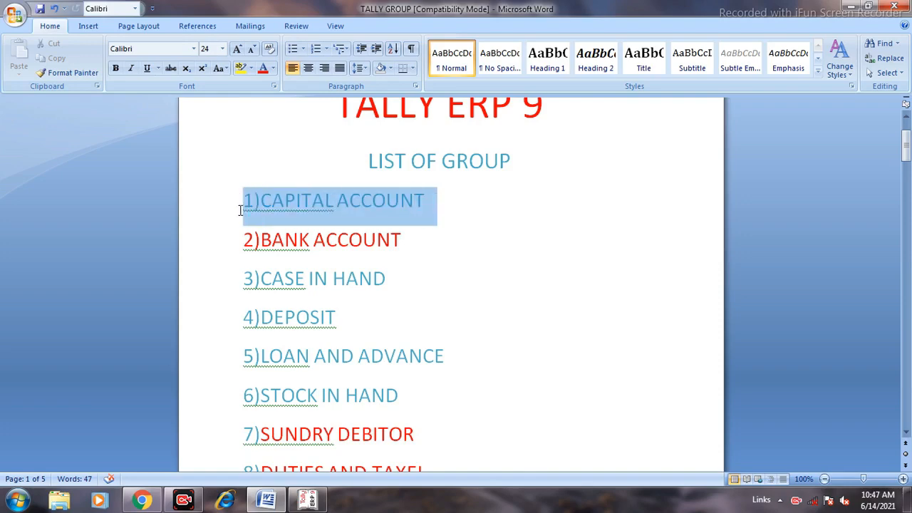
Step: Switch back to Tally.ERP 9 and place the APPLE ledger under the Capital Account group
left_click(307, 499)
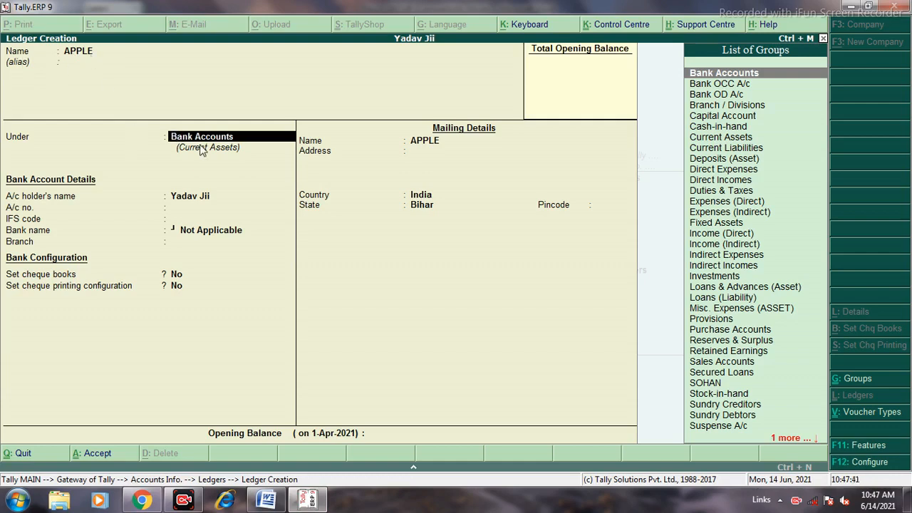
key("Down")
key("Down")
key("Down")
key("Down")
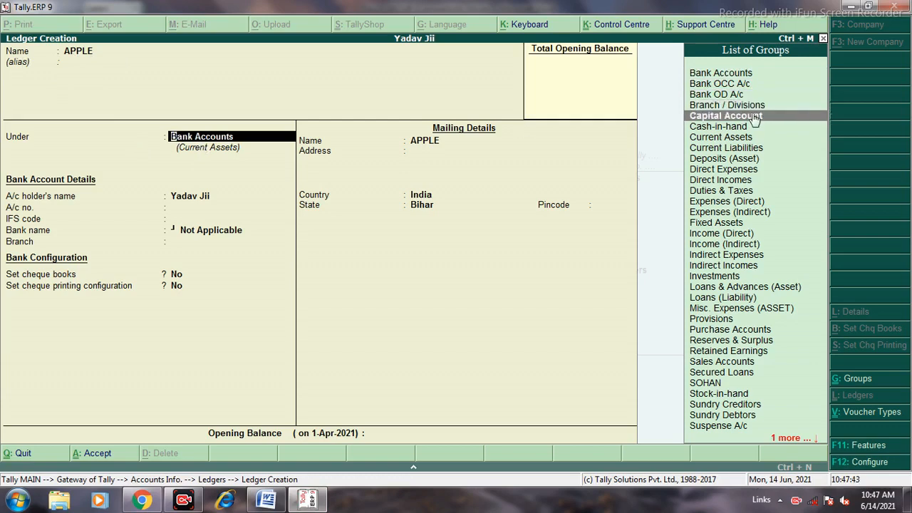
left_click(729, 124)
Step: Keep the default mailing, bank and tax details for the APPLE ledger and save it
key("Return")
key("Return")
key("Return")
key("Return")
key("Return")
key("Return")
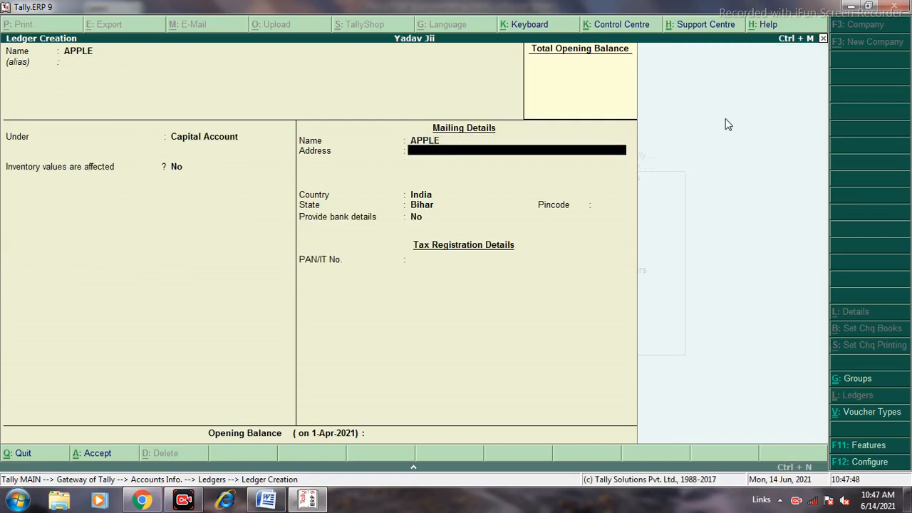
key("Return")
key("Return")
key("Return")
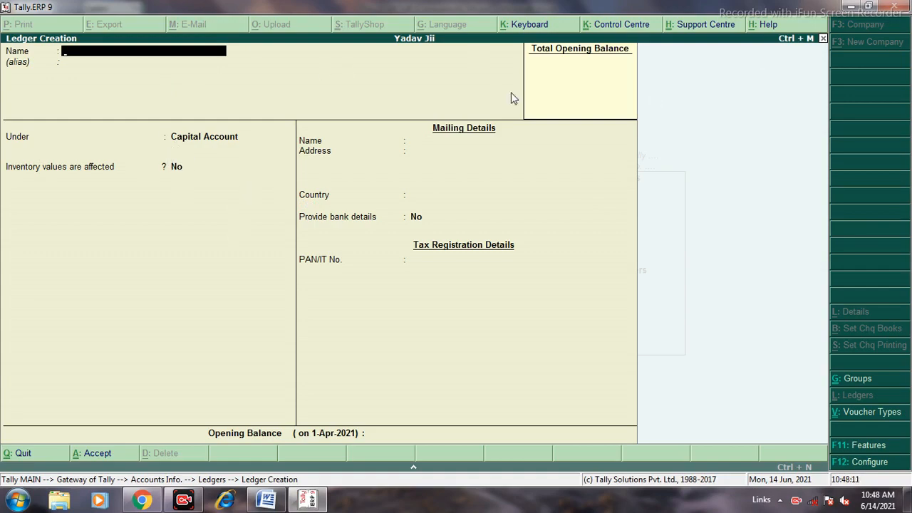
Step: Switch to the Word document and highlight the CAPITAL ACCOUNT entry in the group list again
left_click(851, 7)
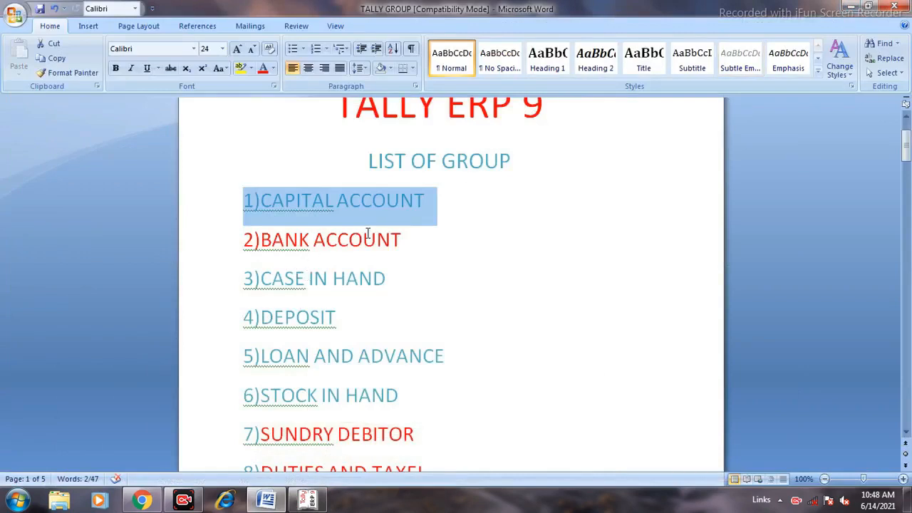
left_click(502, 220)
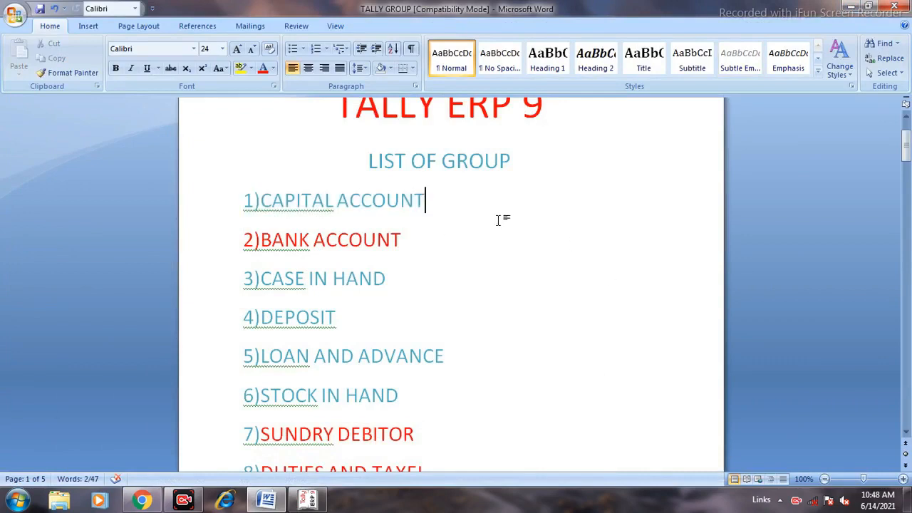
left_click_drag(434, 205, 370, 203)
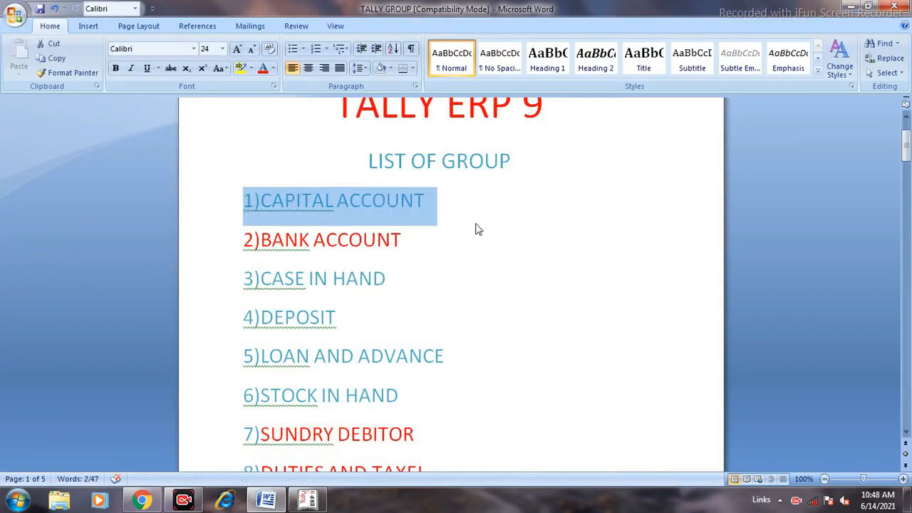
left_click(499, 223)
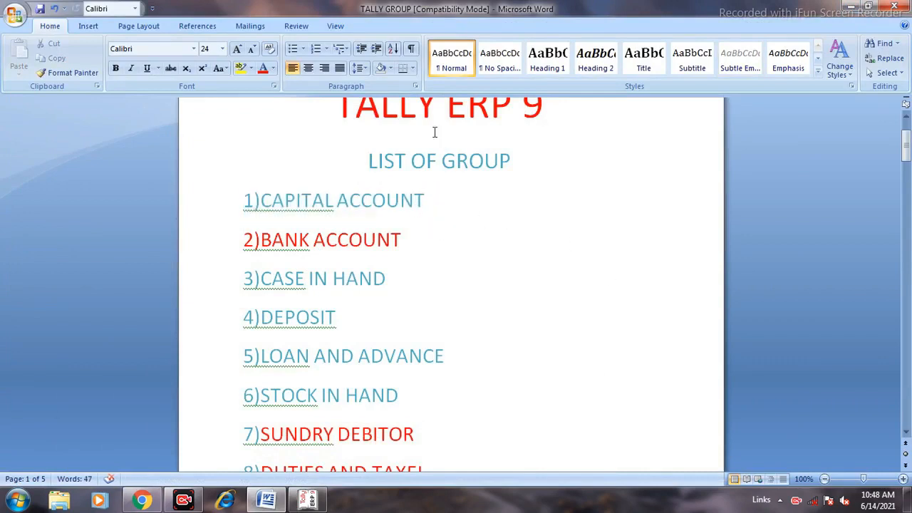
Step: Highlight the BANK ACCOUNT entry in the document's list of groups
scroll(473, 219, "down", 1)
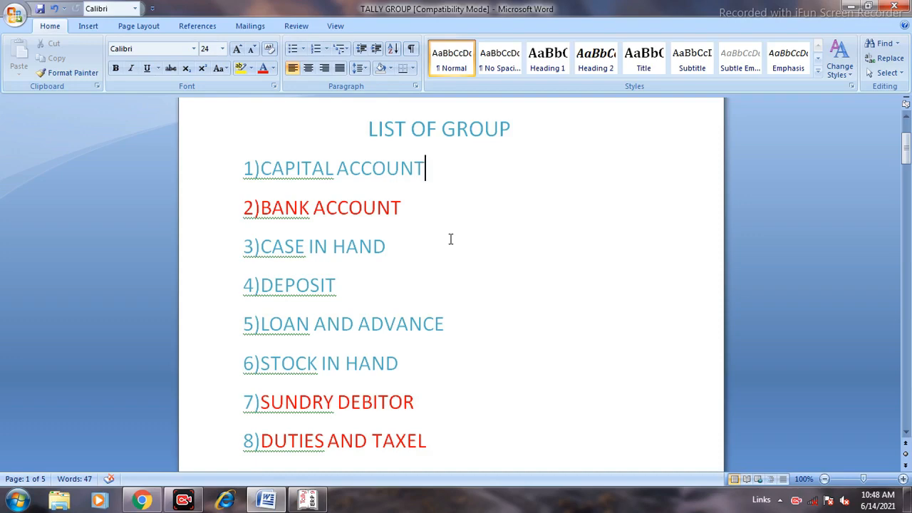
left_click(400, 208)
left_click_drag(401, 207, 204, 206)
left_click(509, 228)
Step: Switch to Tally.ERP 9, name the new ledger HDFC and place it under the Bank Accounts group
left_click(308, 500)
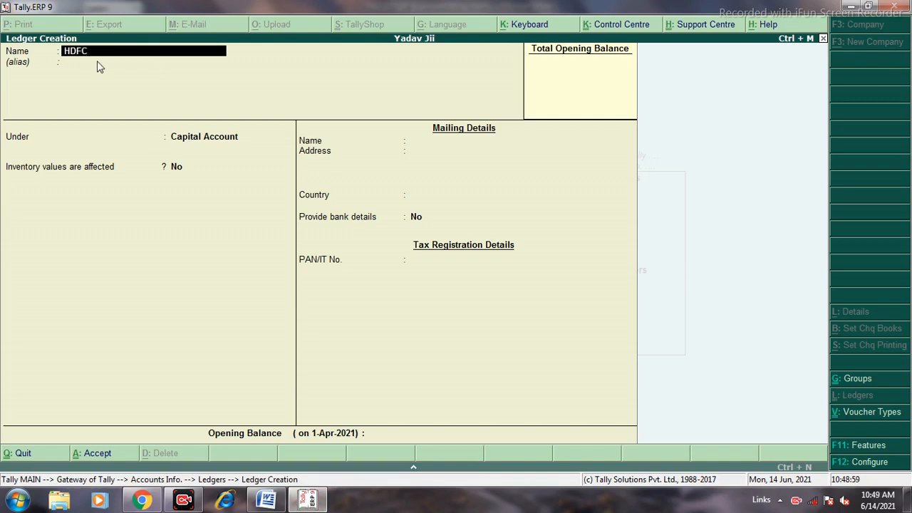
key("Return")
key("Return")
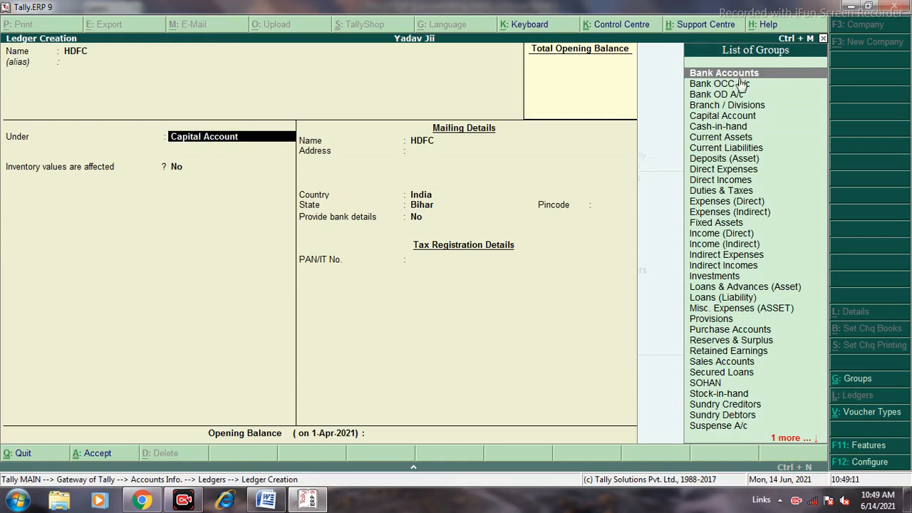
key("Return")
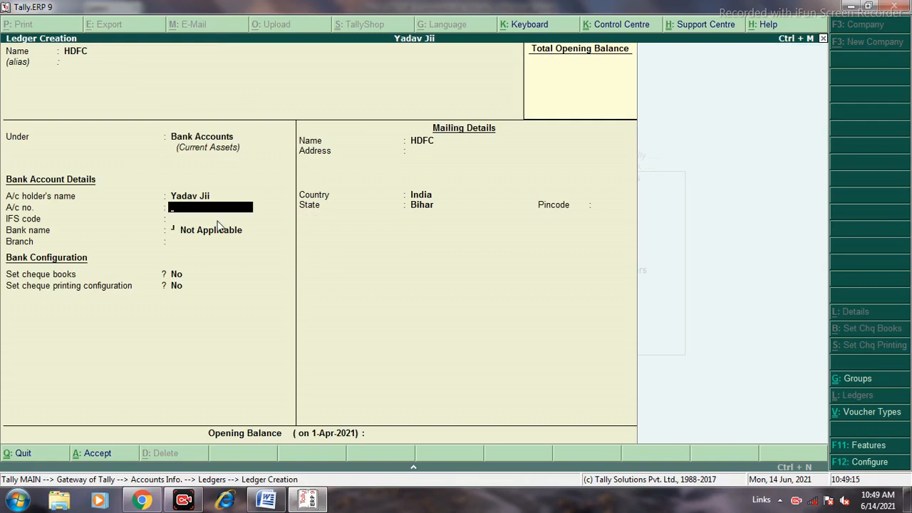
Step: Keep the default bank account and mailing details for the HDFC ledger and save it
key("Return")
key("Return")
key("Return")
key("Return")
key("Return")
key("Return")
key("Return")
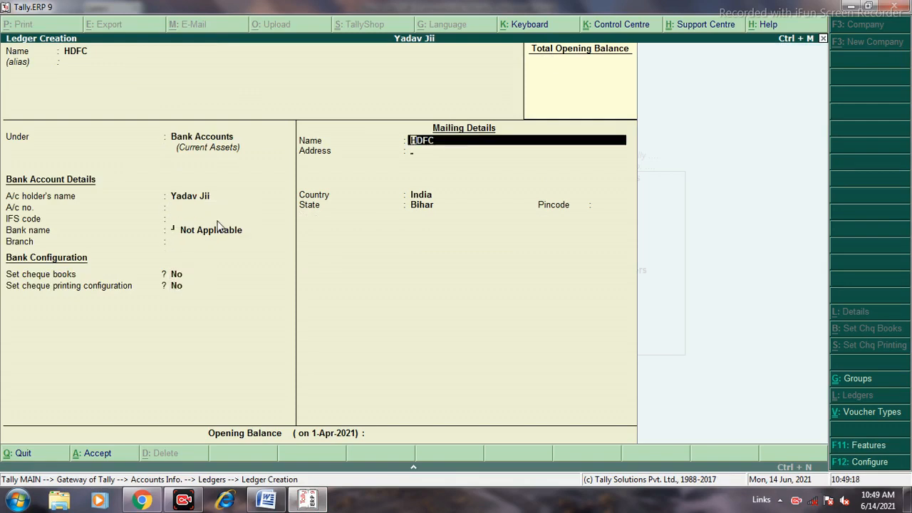
key("Return")
key("Return")
key("Return")
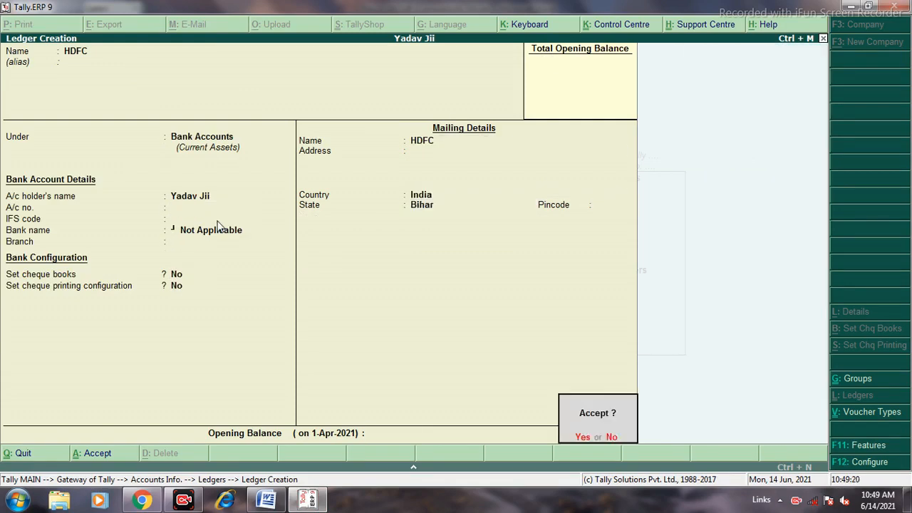
key("Return")
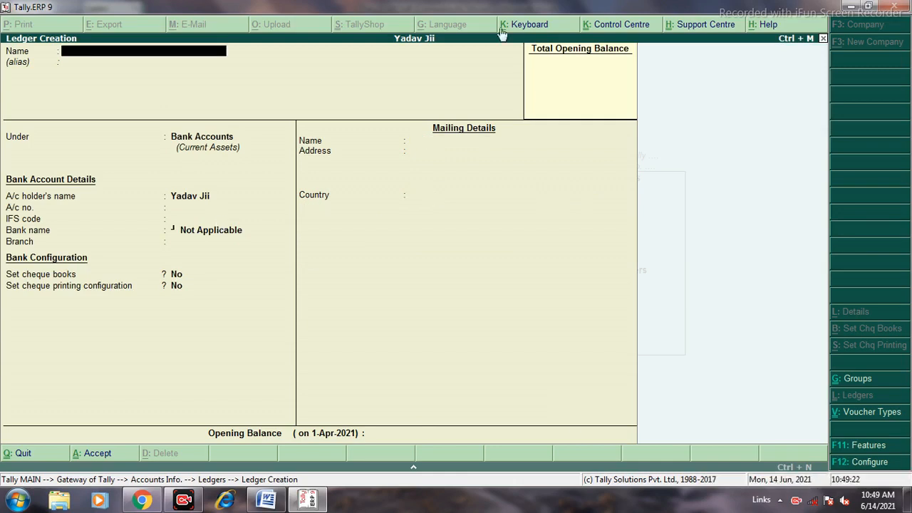
Step: Switch to the Word document and highlight the CASE IN HAND entry in the group list
left_click(851, 6)
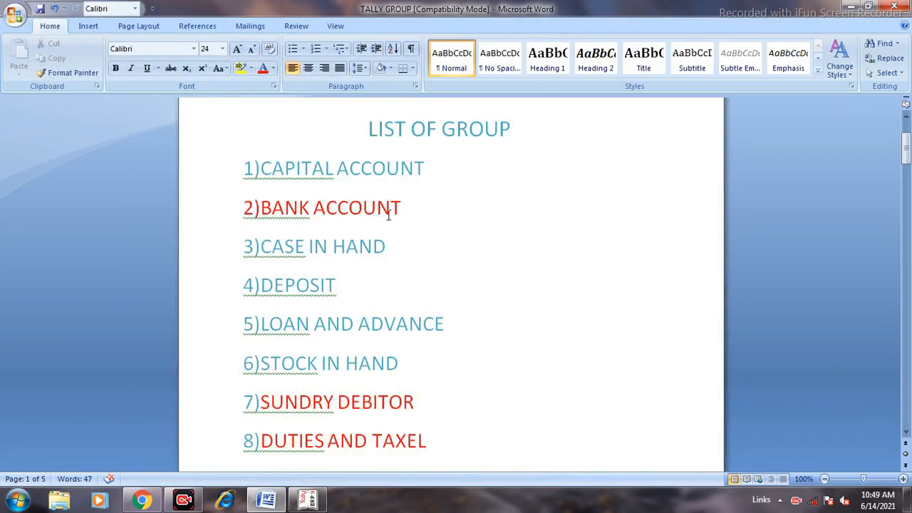
left_click_drag(388, 247, 243, 250)
left_click(517, 249)
left_click_drag(383, 247, 226, 262)
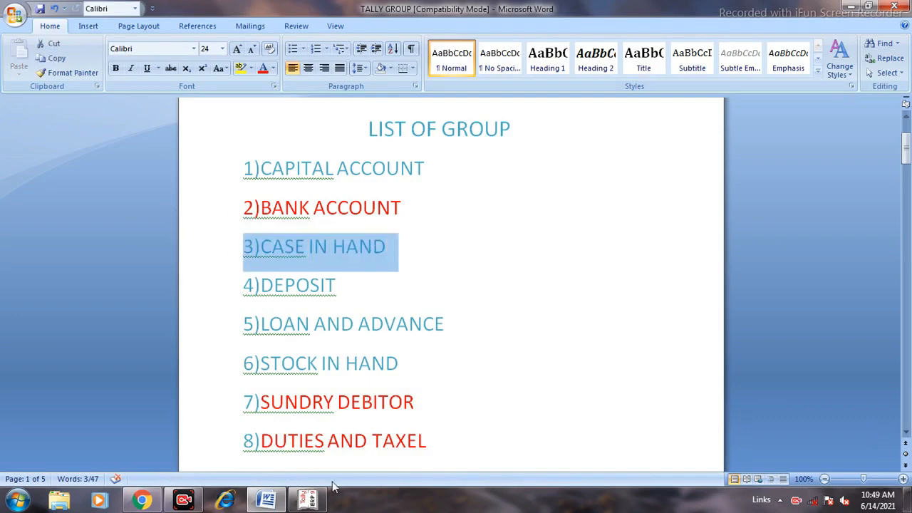
Step: Switch to Tally.ERP 9, name the new ledger N P and return to its group field
left_click(307, 501)
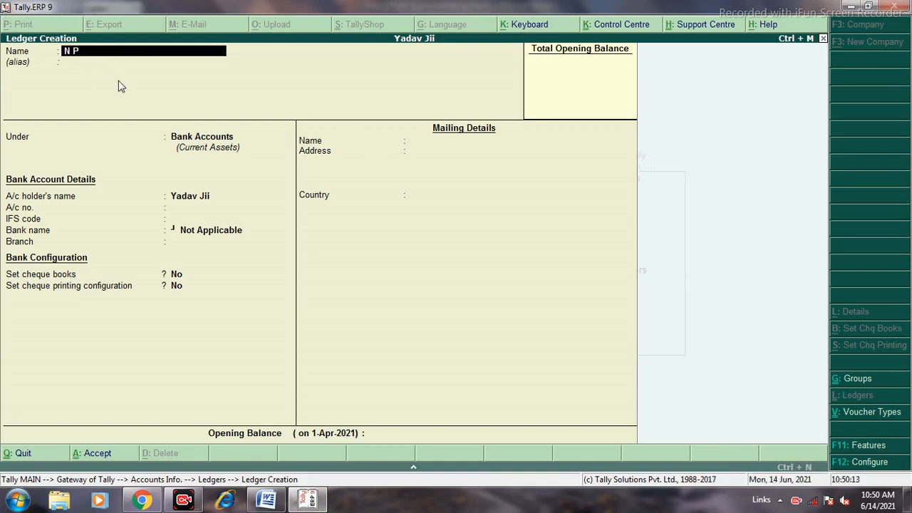
key("Return")
key("Return")
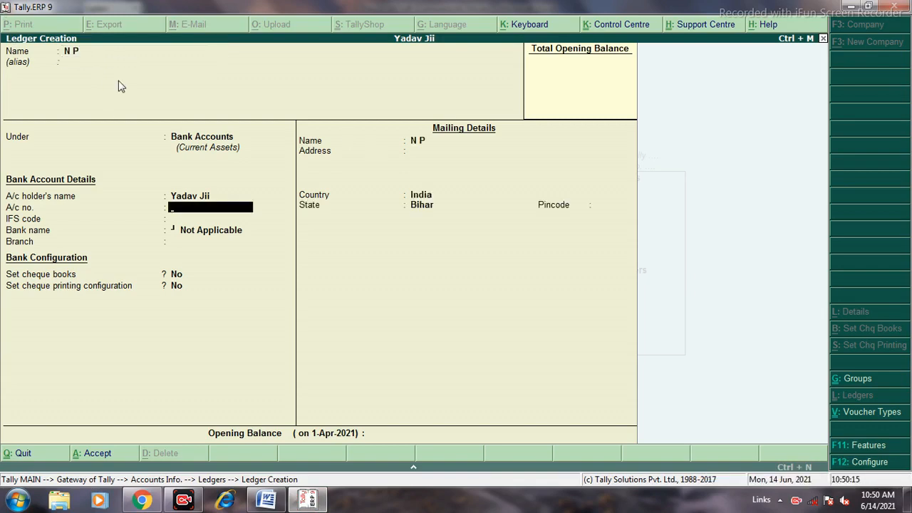
key("Up")
key("Up")
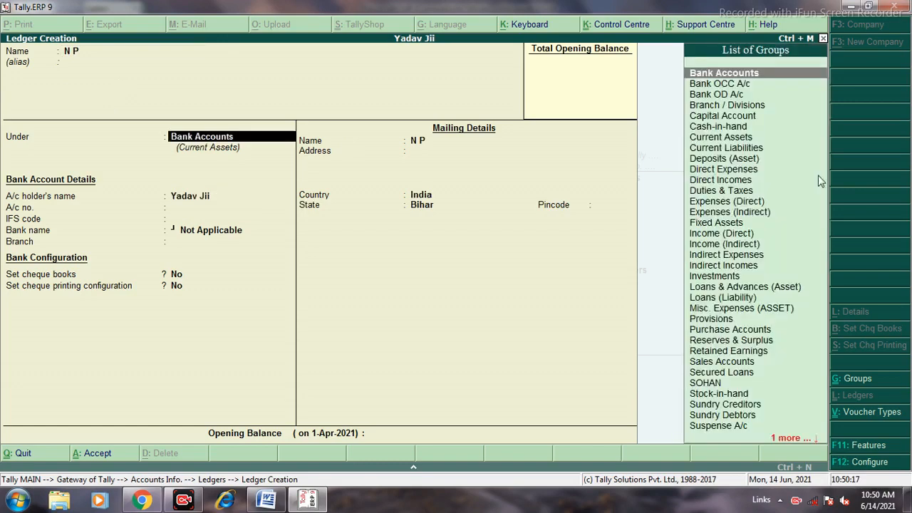
Step: Place the N P ledger under the Cash-in-Hand group
key("Down")
key("Down")
key("Down")
key("Down")
key("Down")
key("Down")
key("Down")
key("Down")
key("Down")
key("Down")
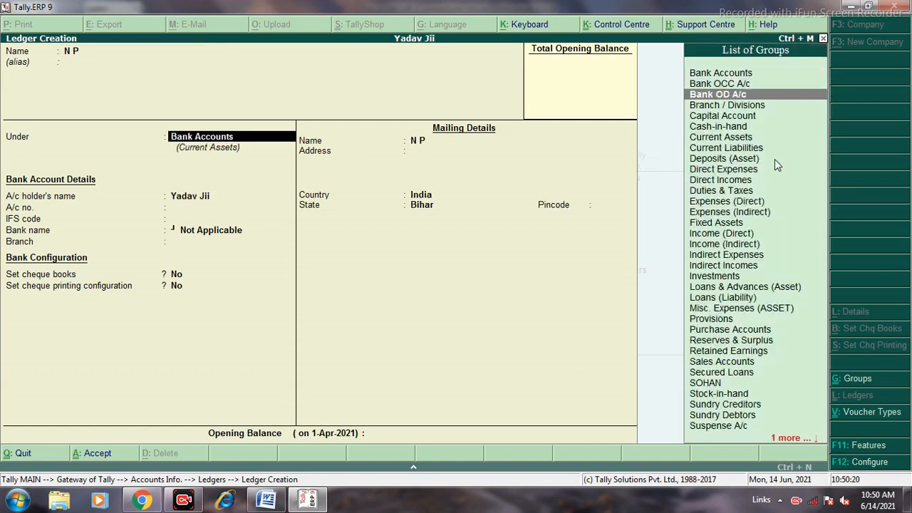
key("Down")
key("Down")
key("Down")
key("Down")
key("Down")
key("Down")
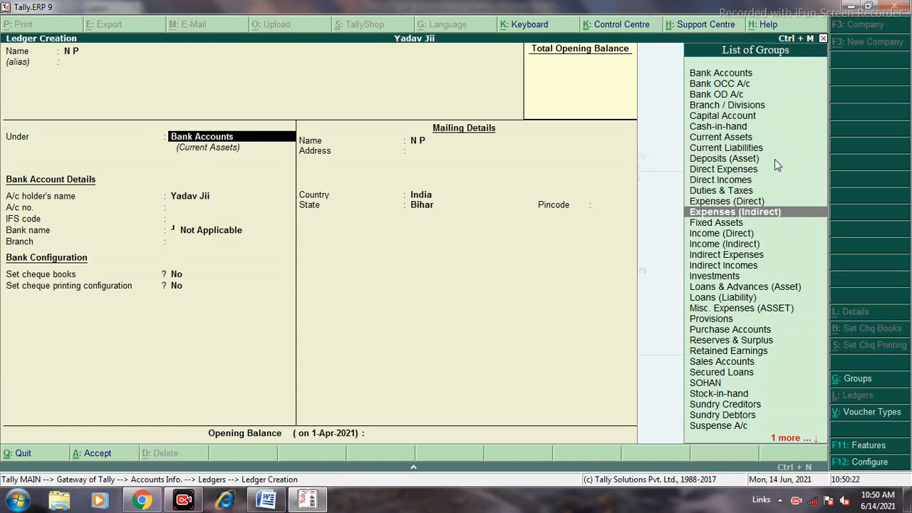
key("Down")
key("Down")
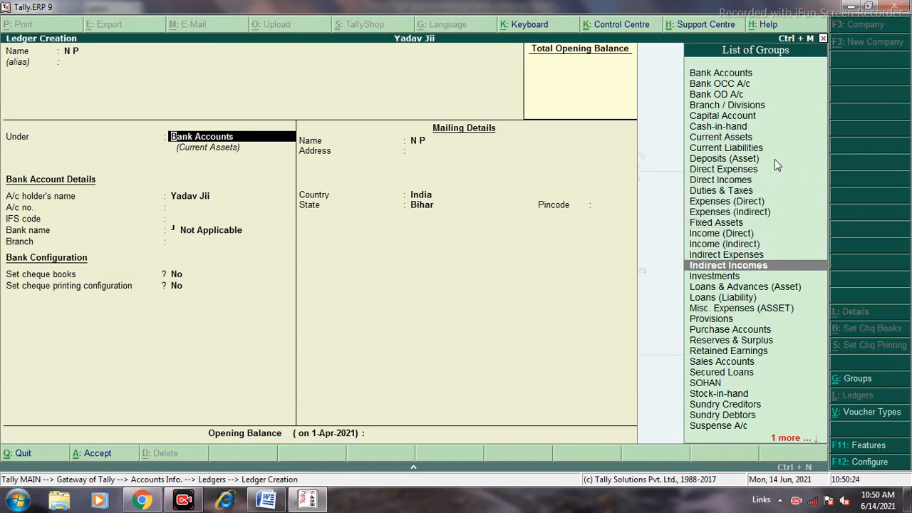
key("Up")
key("Up")
key("Up")
key("Up")
key("Up")
key("Up")
key("Up")
key("Up")
key("Up")
key("Up")
key("Up")
key("Up")
key("Up")
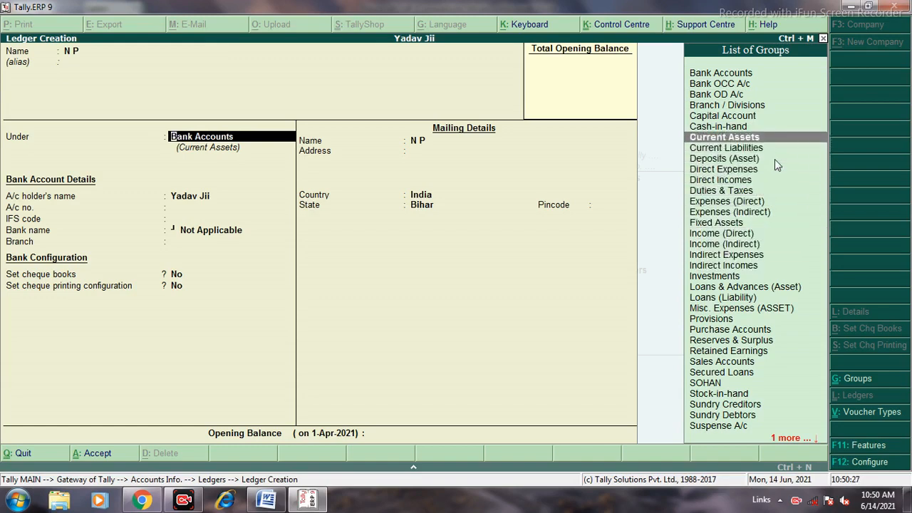
key("Return")
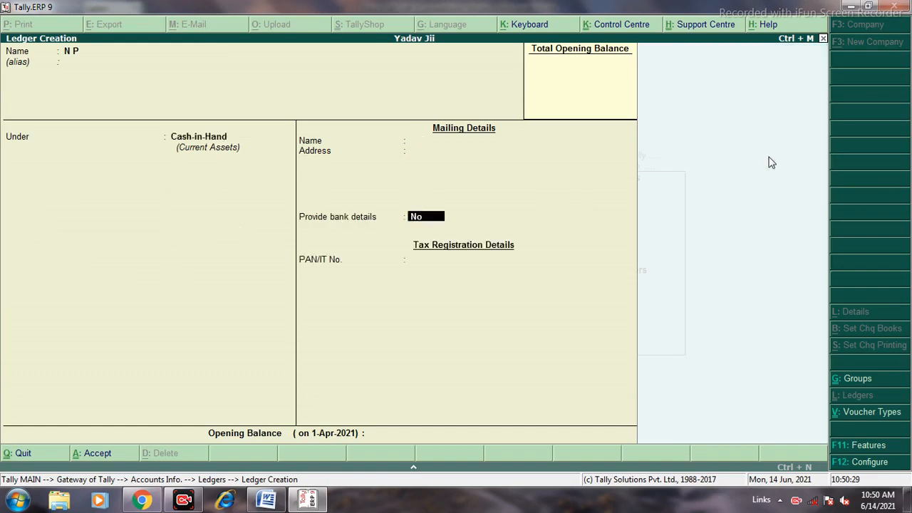
Step: Leave bank details set to No and the PAN/IT number empty for the N P ledger, and save it
key("Return")
key("Return")
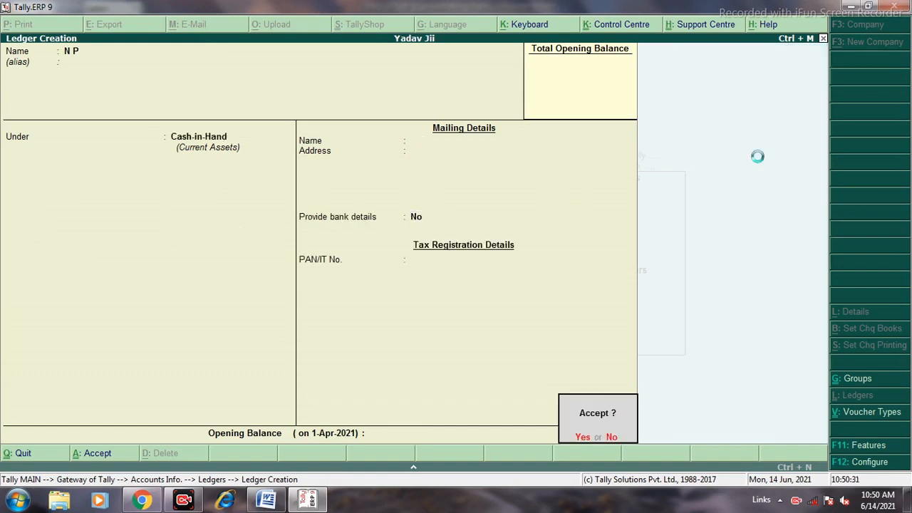
key("Return")
Step: Switch to the Word document and highlight the CASE IN HAND entry, then clear the highlight
left_click(852, 6)
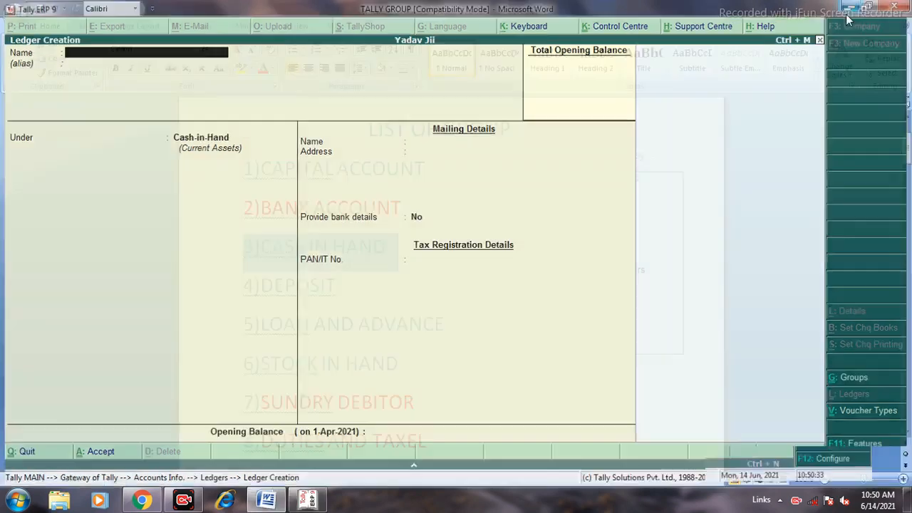
left_click(499, 268)
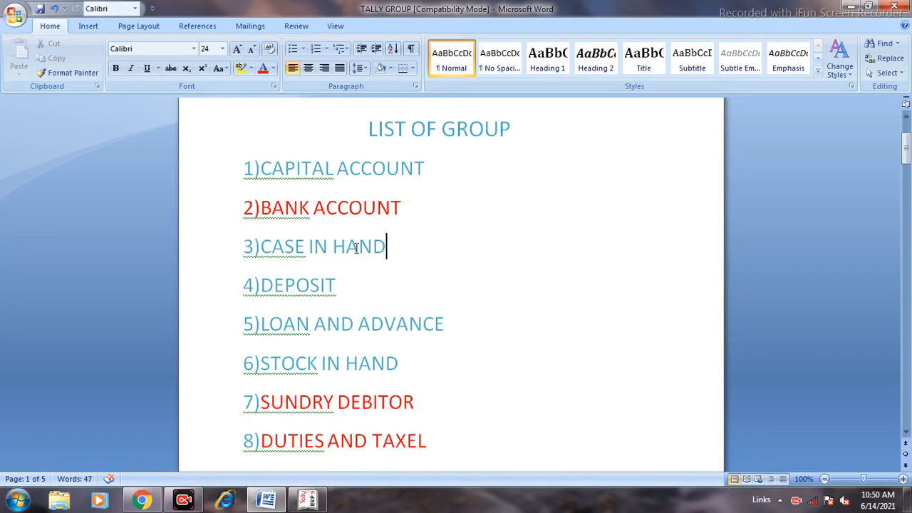
left_click_drag(356, 247, 244, 257)
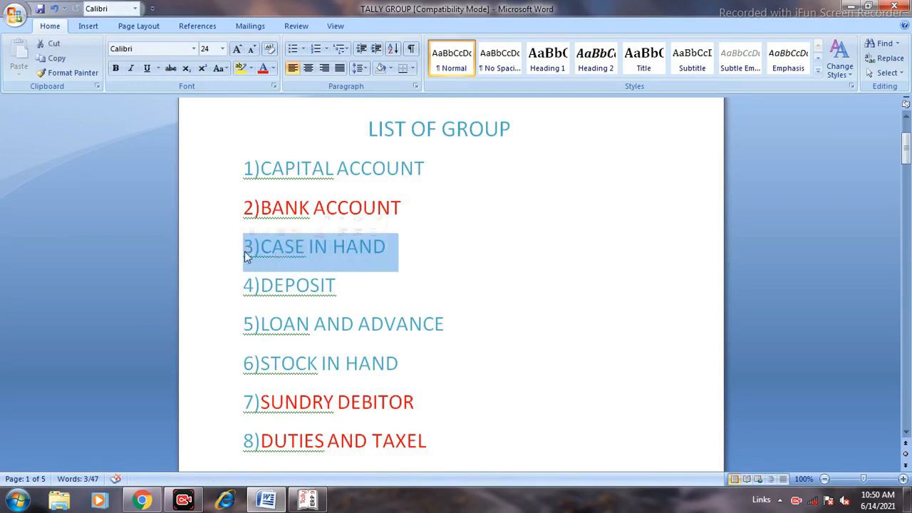
left_click(478, 242)
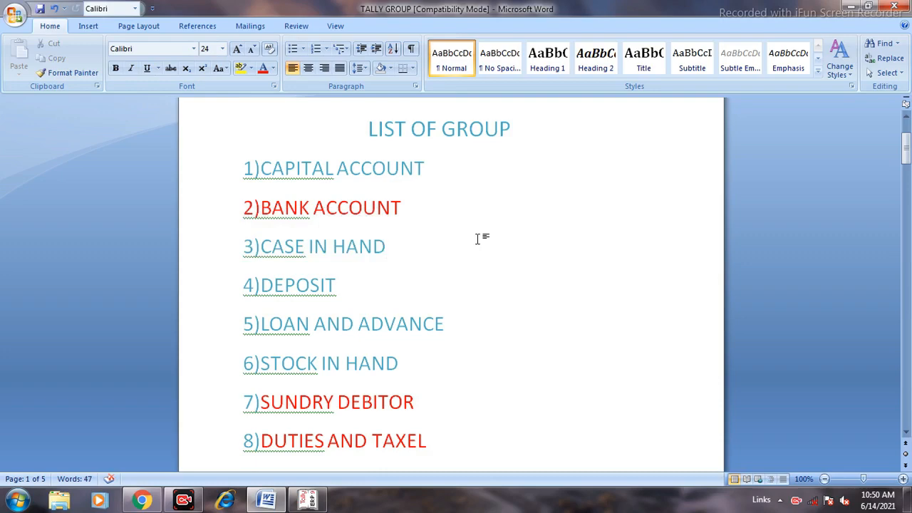
Step: Highlight the DEPOSIT entry in the Word group list
scroll(455, 257, "down", 1)
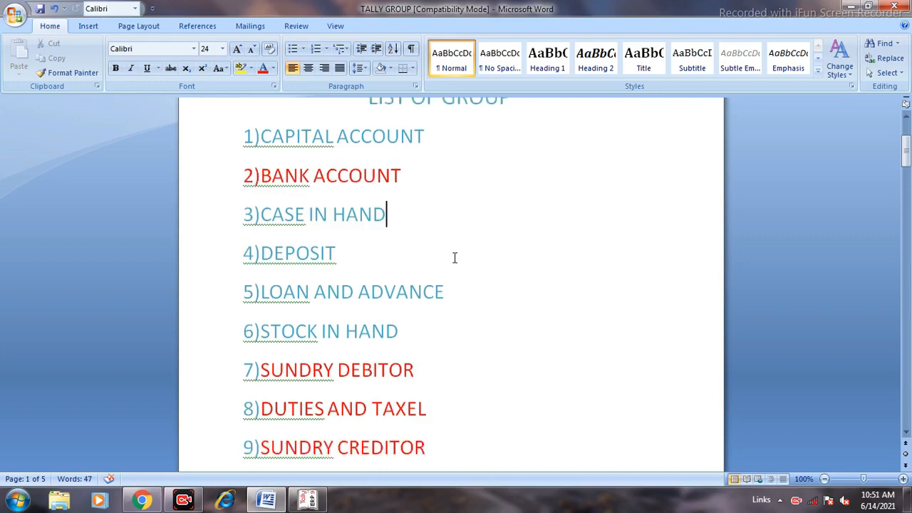
left_click_drag(336, 254, 231, 252)
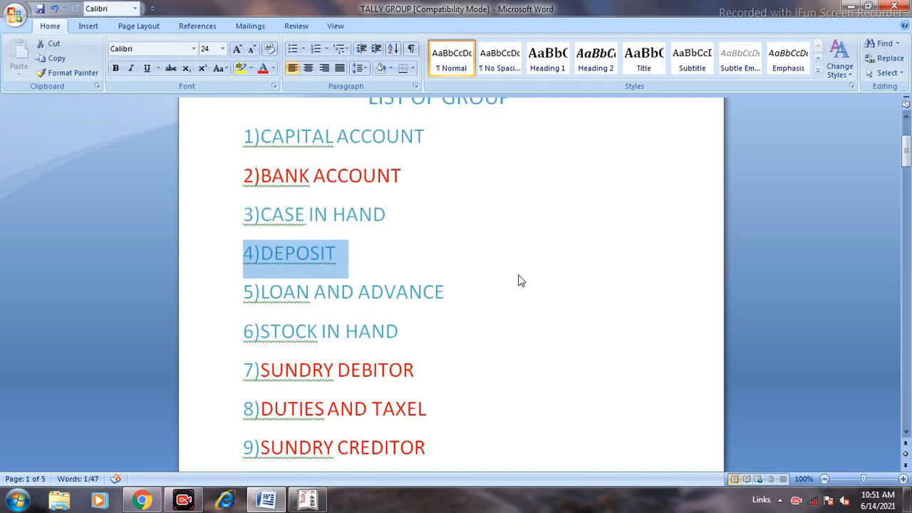
scroll(535, 301, "down", 1)
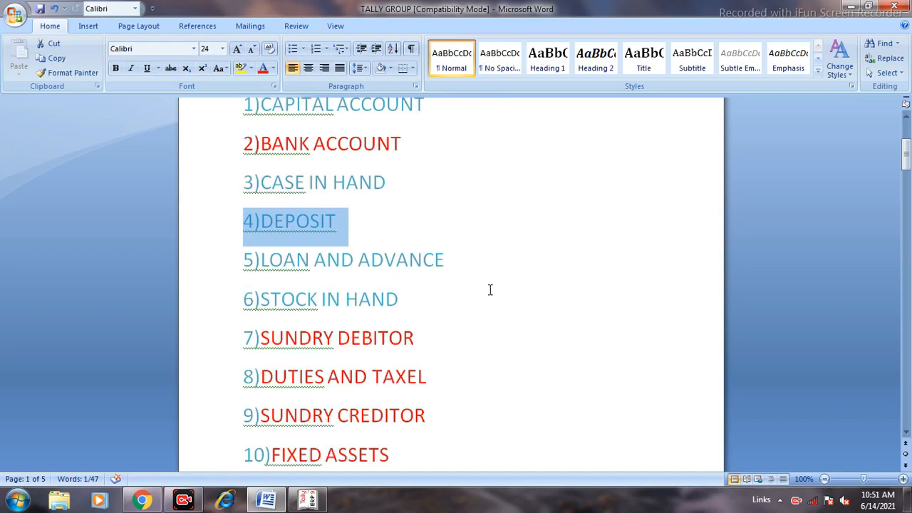
left_click(536, 278)
left_click(342, 222)
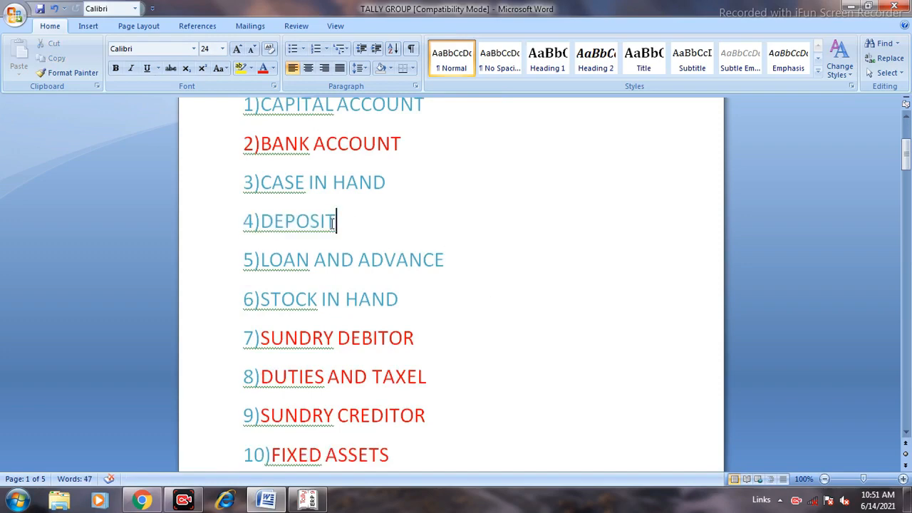
left_click(225, 229)
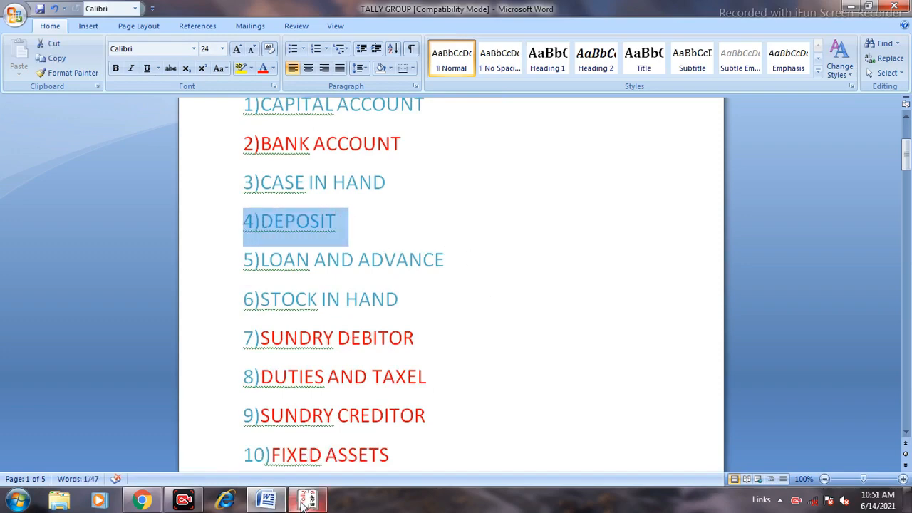
Step: Switch to Tally.ERP 9, name the new ledger LIC without an alias and go to its group field
left_click(307, 499)
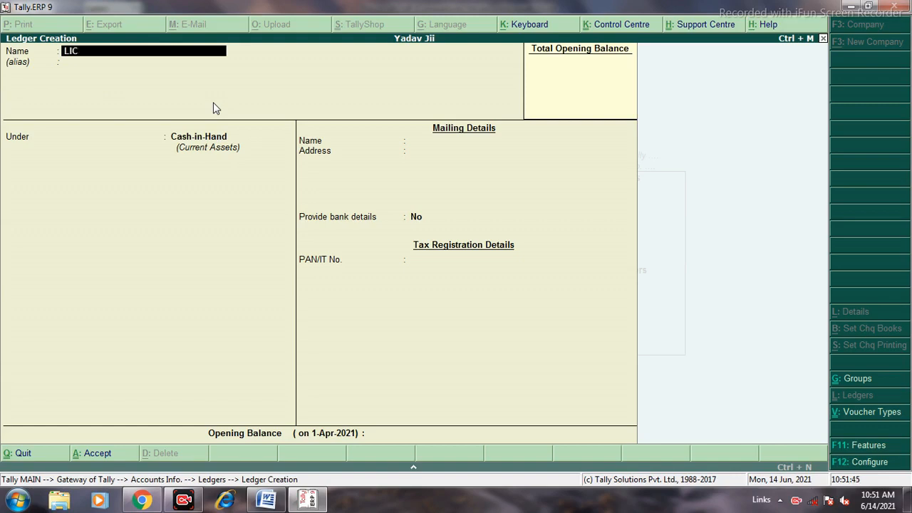
key("Return")
key("Return")
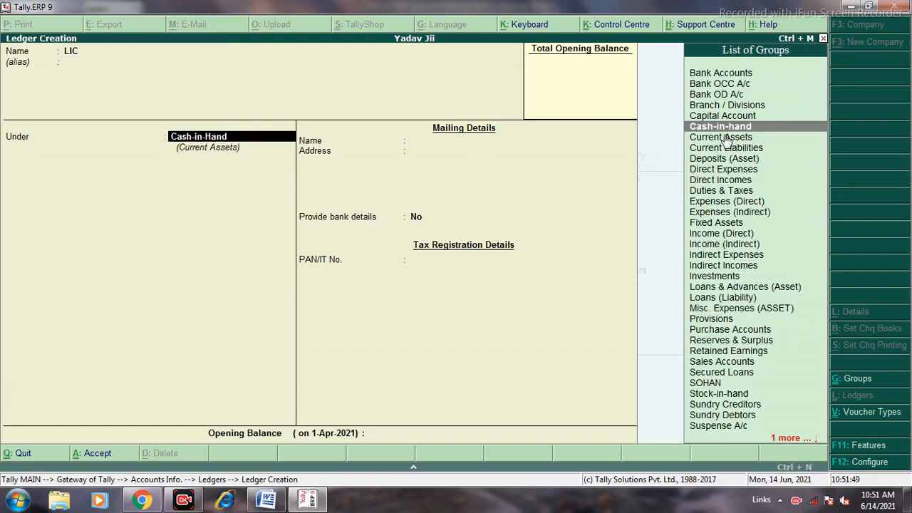
Step: Check the DEPOSIT entry in the Word list, return to Tally.ERP 9 and place LIC under the Deposits (Asset) group
left_click(852, 6)
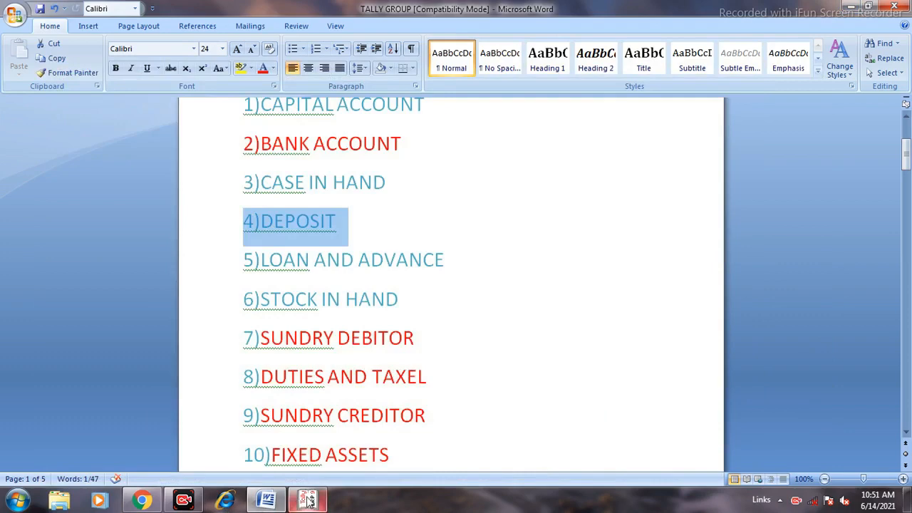
left_click(308, 500)
key("Down")
key("Down")
key("Down")
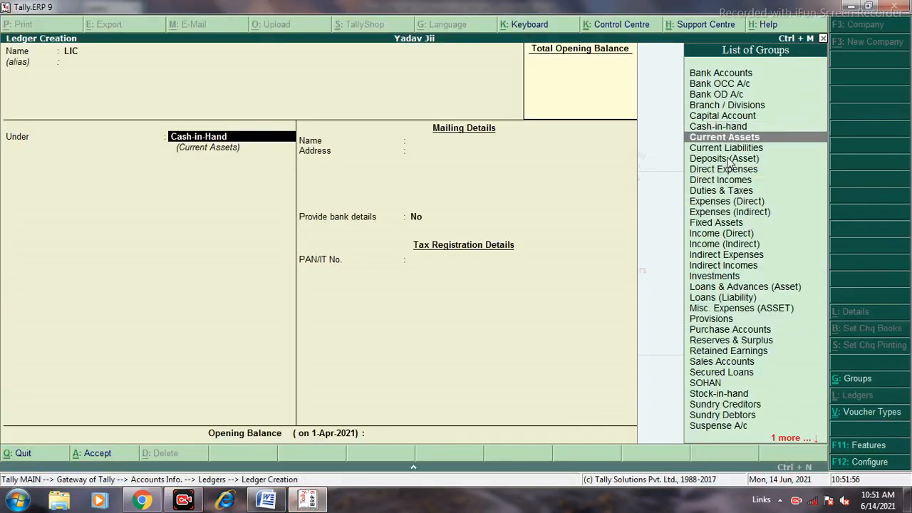
key("Down")
key("Down")
key("Up")
key("Up")
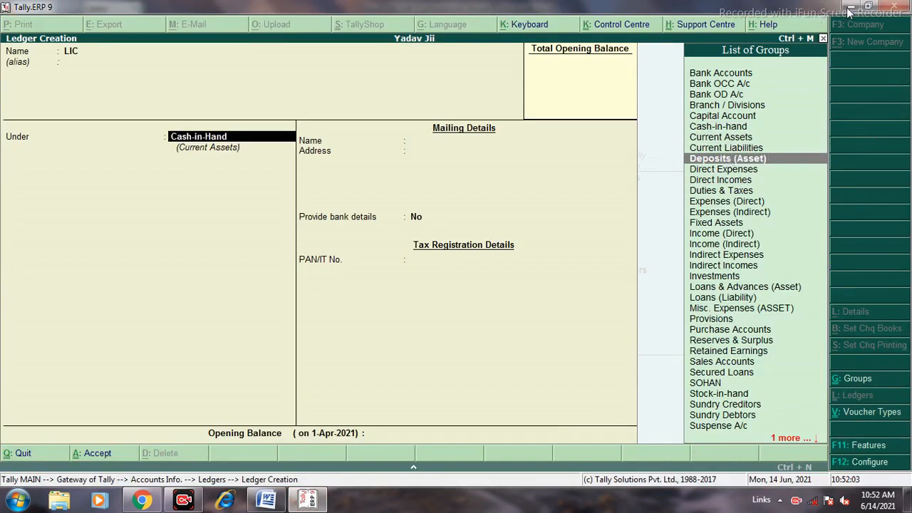
key("Return")
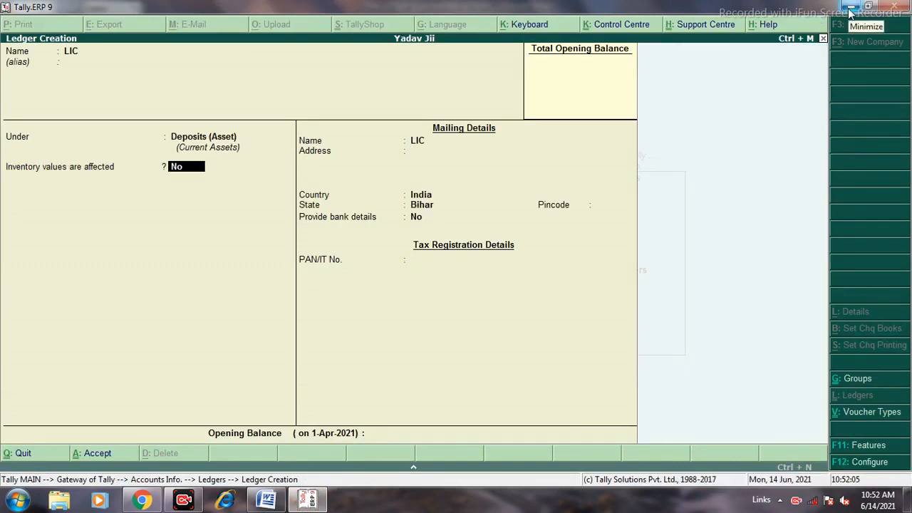
Step: Keep the default inventory, mailing and tax details for the LIC ledger and save it
key("Return")
key("Return")
key("Return")
key("Return")
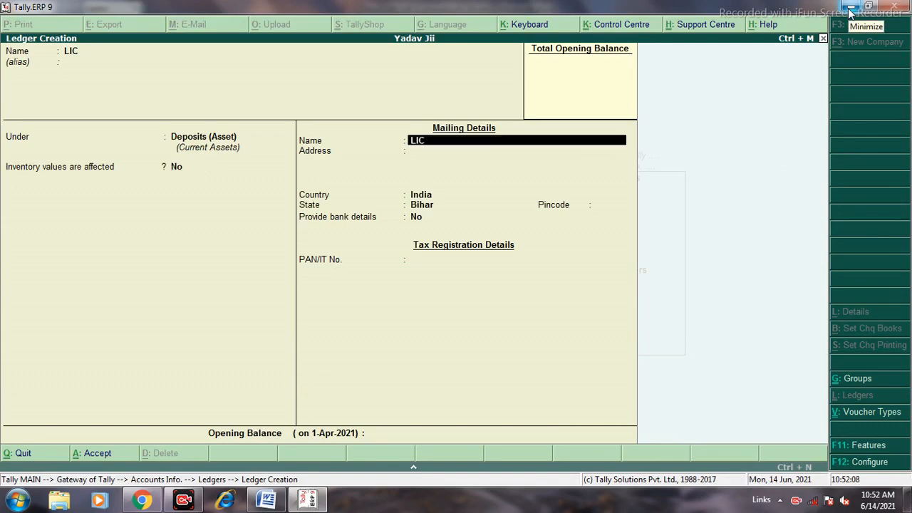
key("Return")
key("Return")
key("Return")
key("Return")
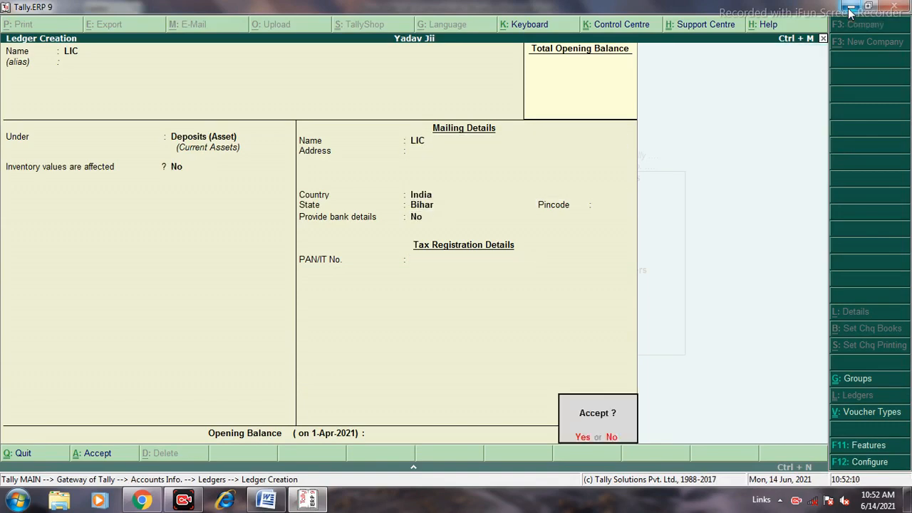
key("Return")
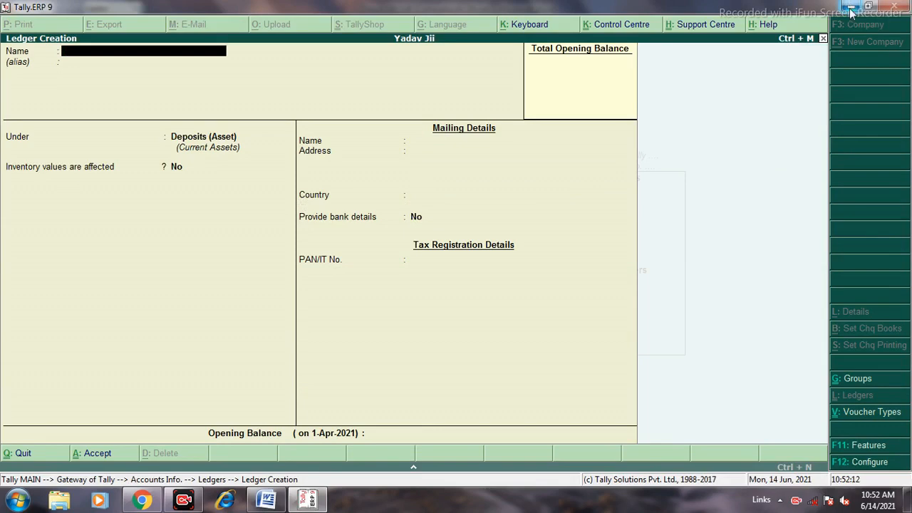
Step: Switch to the Word document and highlight the LOAN AND ADVANCE entry in the group list
left_click(851, 7)
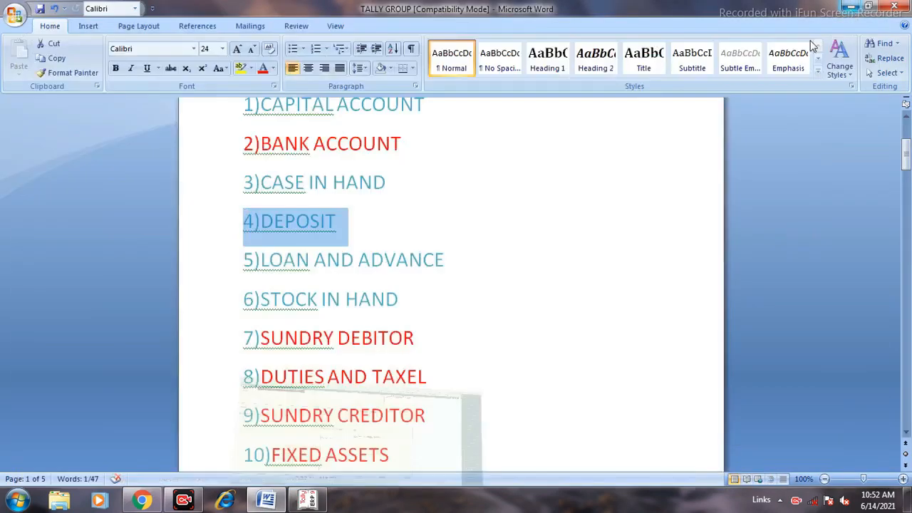
left_click(444, 259)
left_click(183, 259)
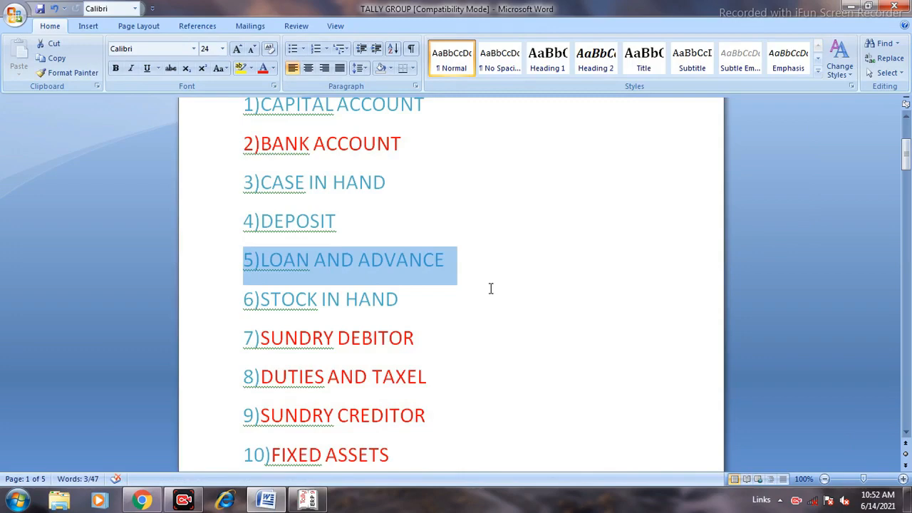
Step: Switch to Tally.ERP 9, name the new ledger ROOM RENT without an alias and go to its group field
left_click(316, 503)
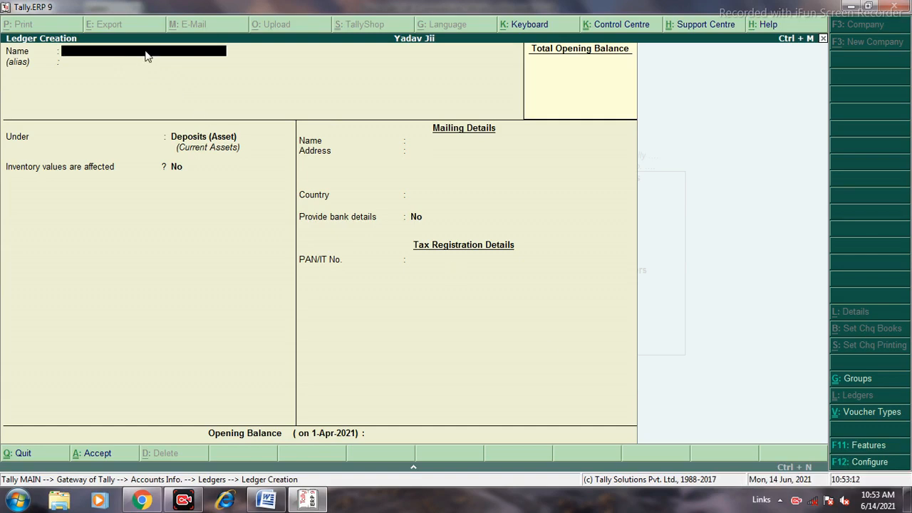
type("ROO")
type("M")
type(" RE3NTR")
key("BackSpace")
key("BackSpace")
key("BackSpace")
key("BackSpace")
type("NT5")
key("BackSpace")
key("Return")
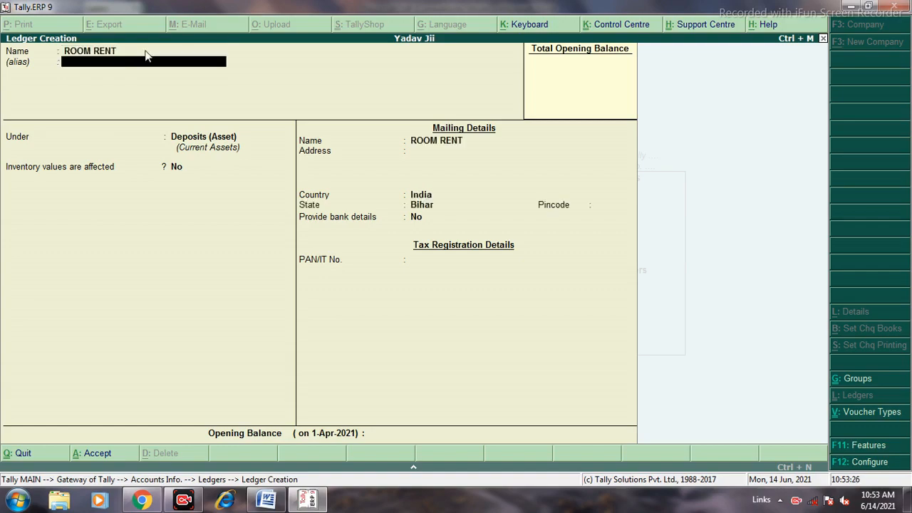
key("Return")
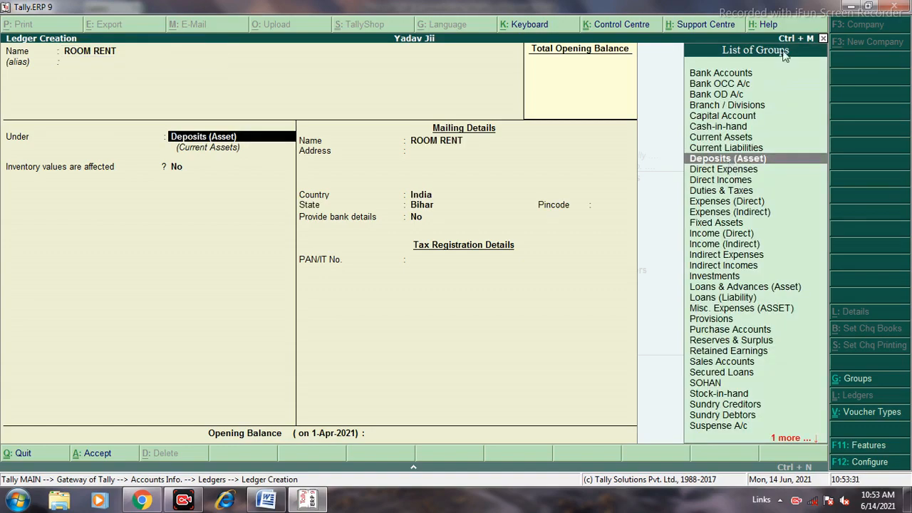
Step: Check the LOAN AND ADVANCE entry in Word, return to Tally.ERP 9 and place ROOM RENT under Loans & Advances (Asset)
left_click(853, 9)
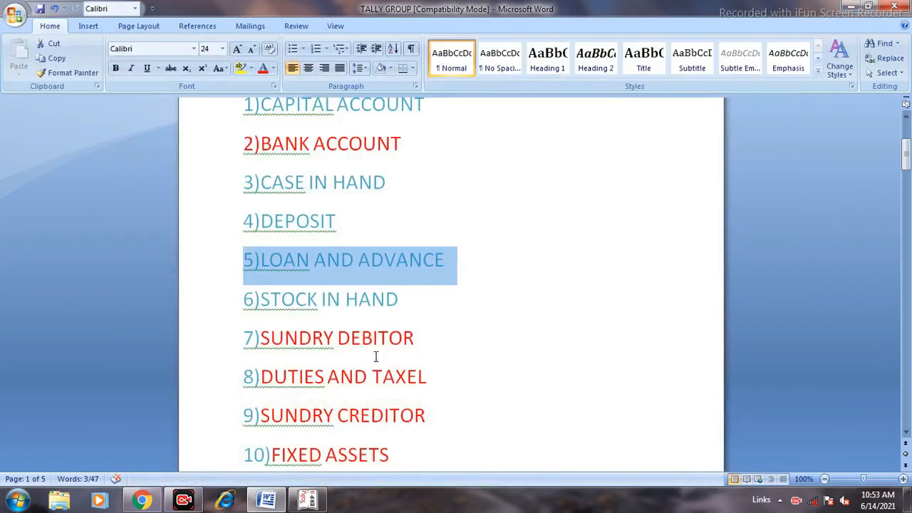
left_click(309, 501)
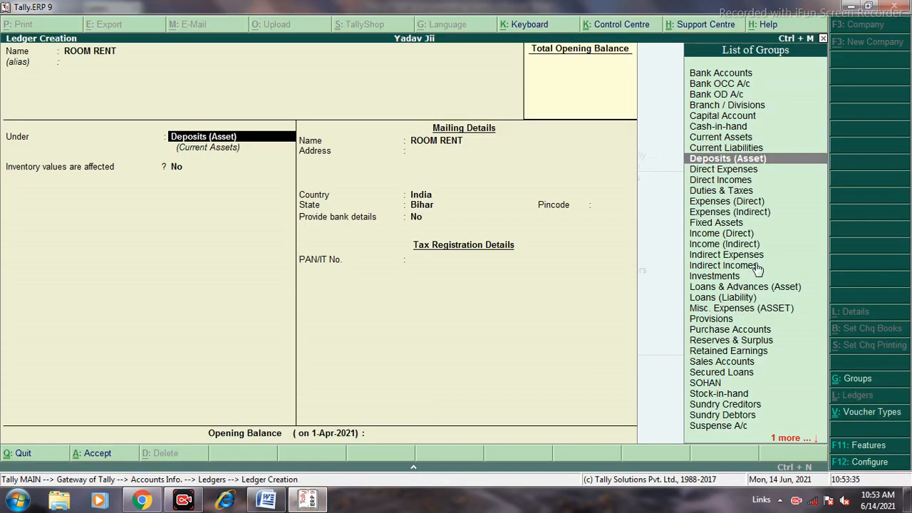
key("Down")
key("Down")
key("Down")
key("Down")
key("Down")
key("Down")
key("Down")
key("Down")
key("Down")
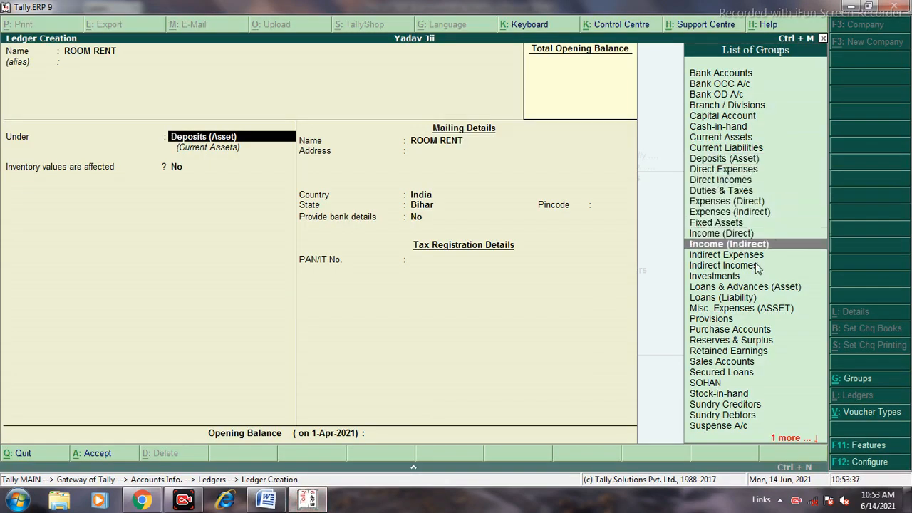
key("Down")
key("Down")
key("Down")
key("Down")
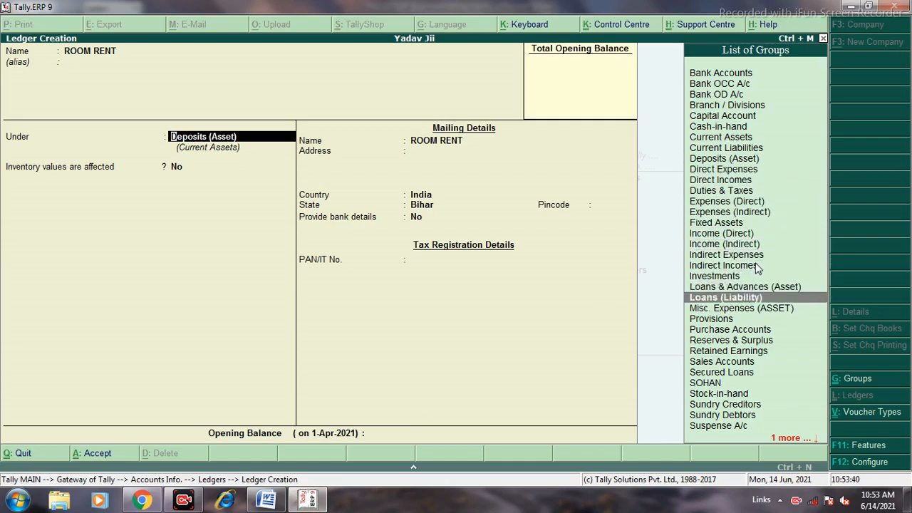
key("Up")
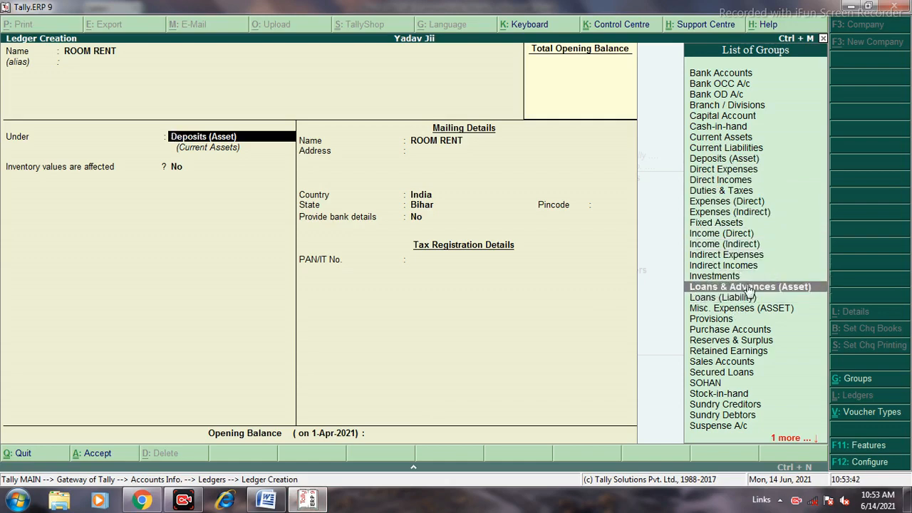
left_click(749, 287)
Step: Keep the default inventory, mailing and tax details for the ROOM RENT ledger and save it
key("Return")
key("Return")
key("Return")
key("Return")
key("Return")
key("Return")
key("Return")
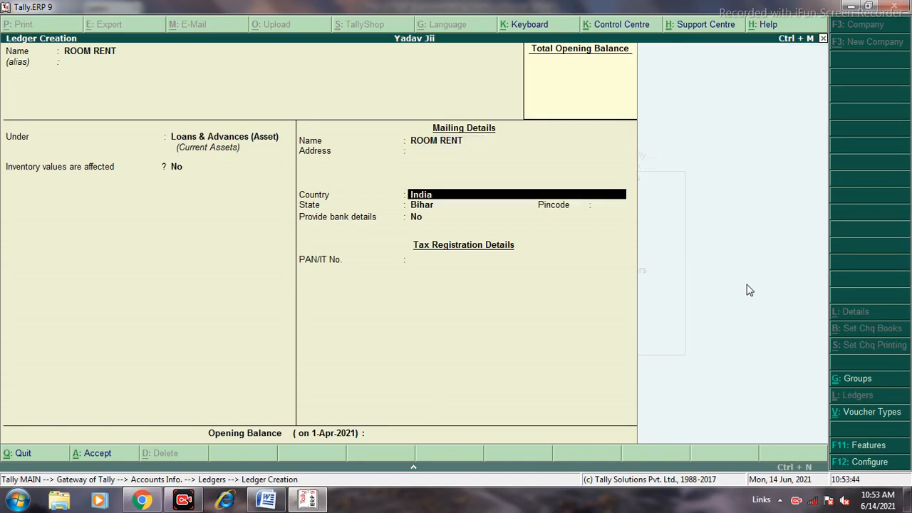
key("Return")
key("Return")
key("Return")
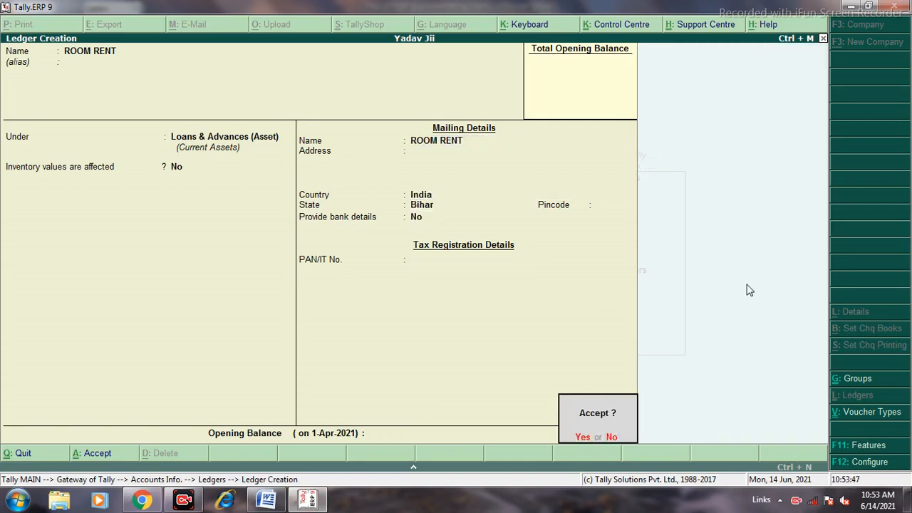
Step: Switch to the Word document and highlight the STOCK IN HAND entry in the group list, clearing the selection when done
left_click(851, 6)
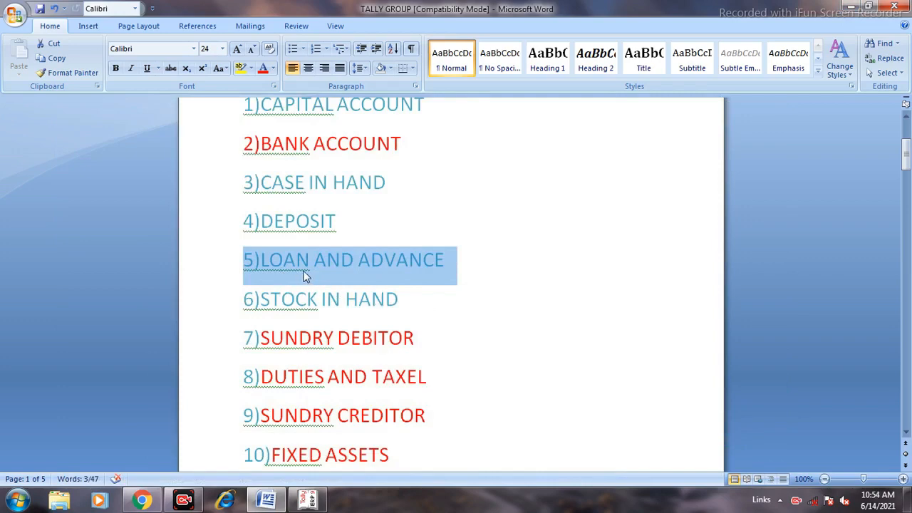
left_click(534, 280)
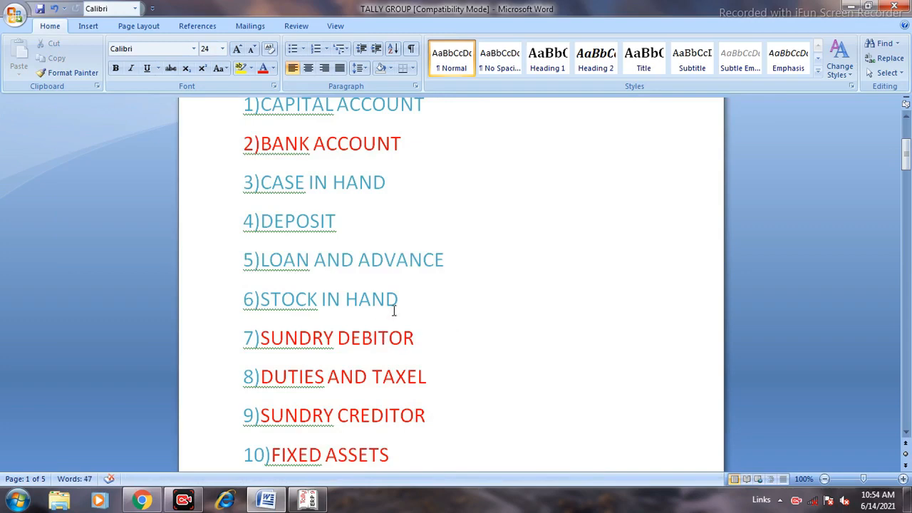
left_click_drag(402, 298, 240, 299)
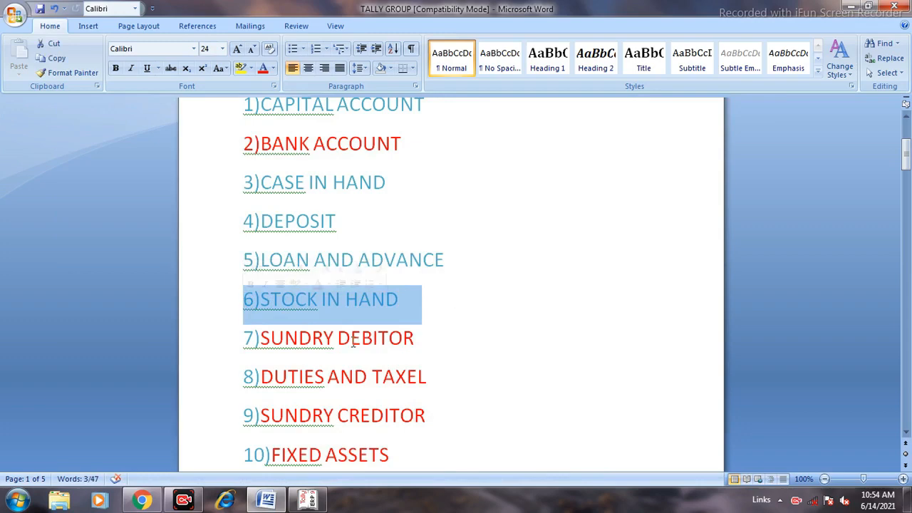
left_click(491, 305)
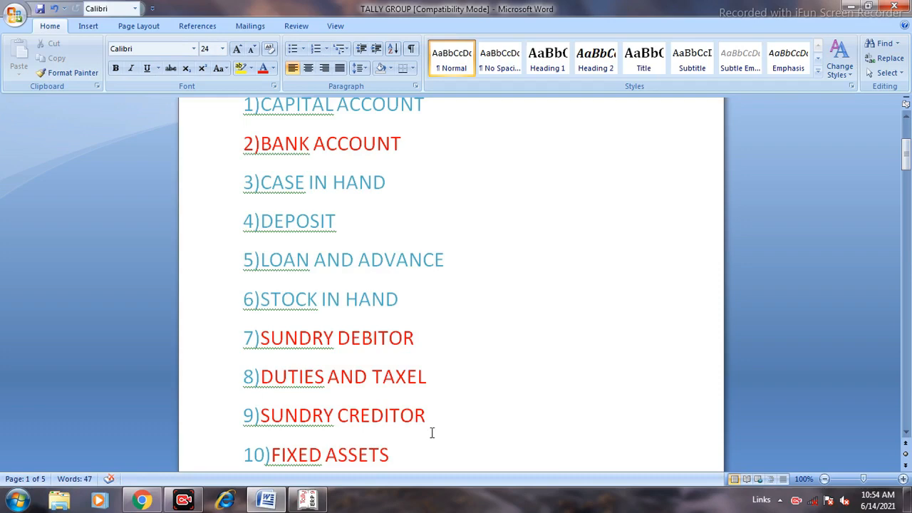
Step: Switch to Tally.ERP 9, name the new ledger MOUSE without an alias and go to its group field
left_click(307, 500)
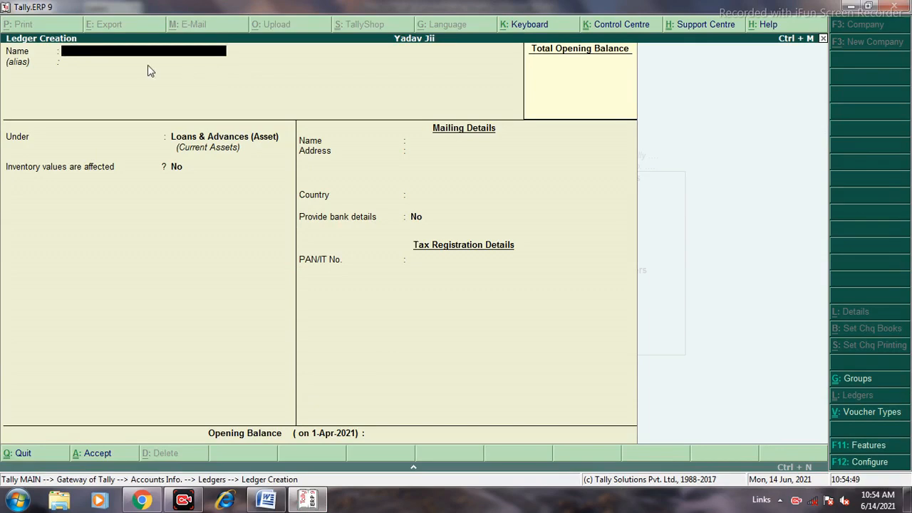
type("MOUSE")
key("Return")
key("Return")
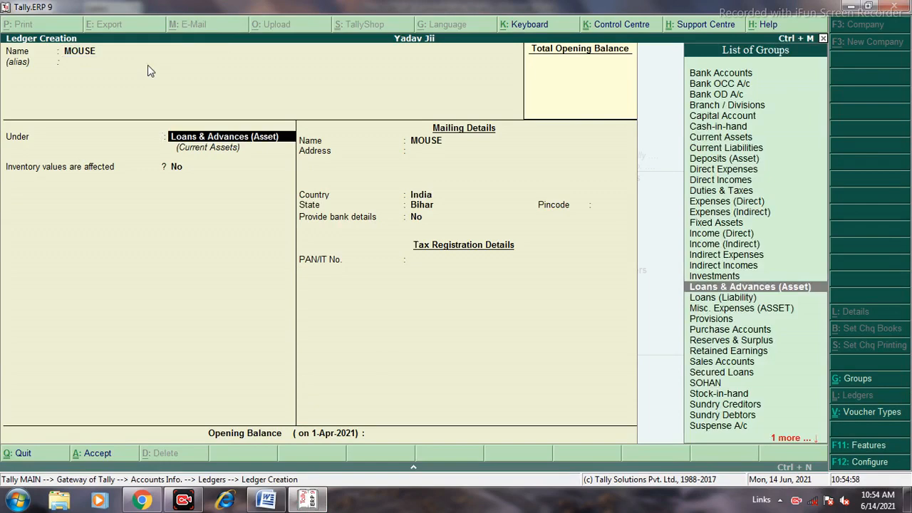
Step: Check the group list in Word, return to Tally.ERP 9 and place the MOUSE ledger under Stock-in-hand
left_click(852, 6)
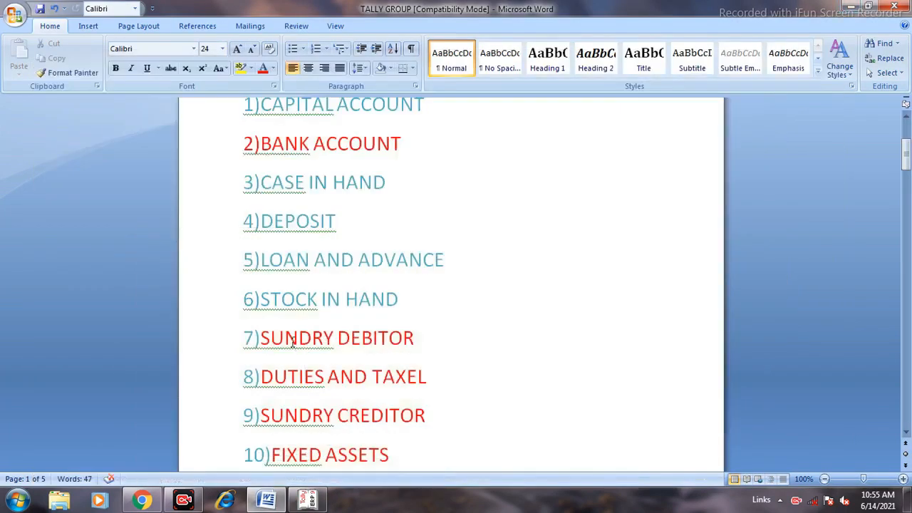
left_click(308, 500)
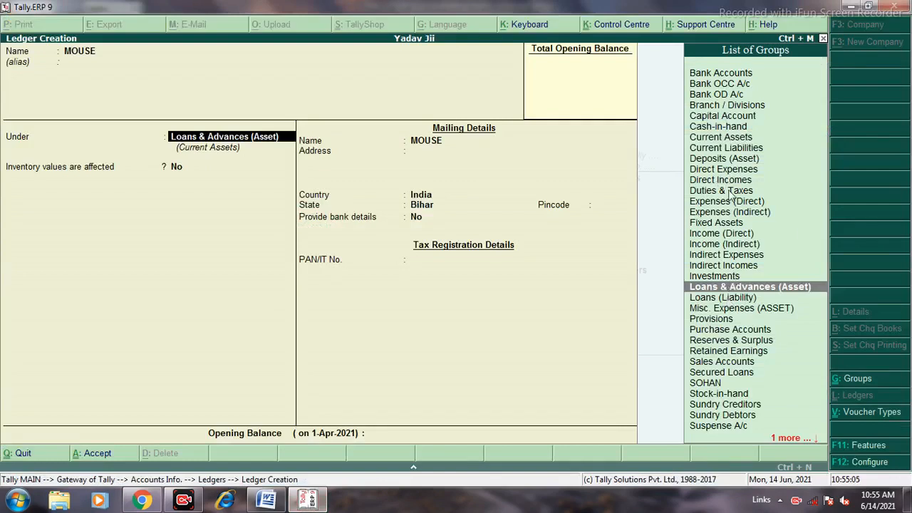
key("Down")
key("Down")
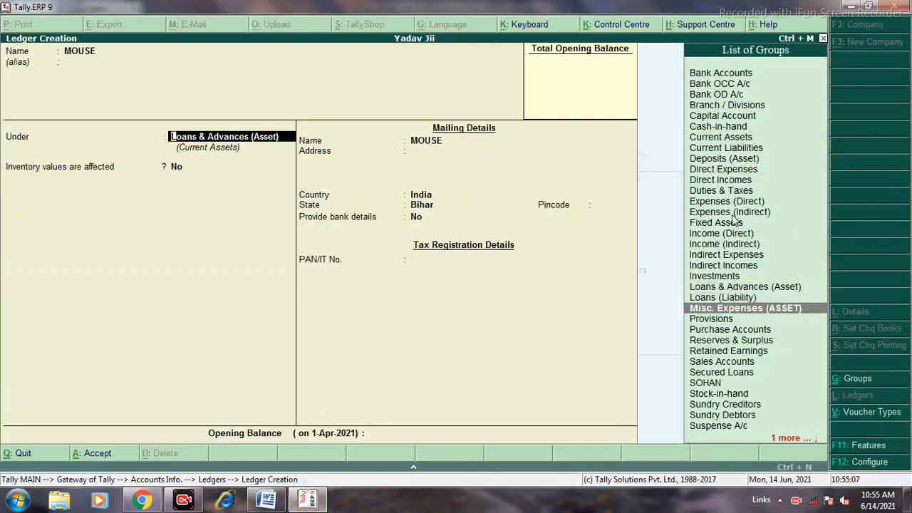
key("Up")
key("Up")
key("Up")
key("Up")
key("Down")
key("Down")
key("Down")
key("Down")
key("Down")
key("Down")
key("Down")
key("Down")
key("Down")
key("Down")
key("Down")
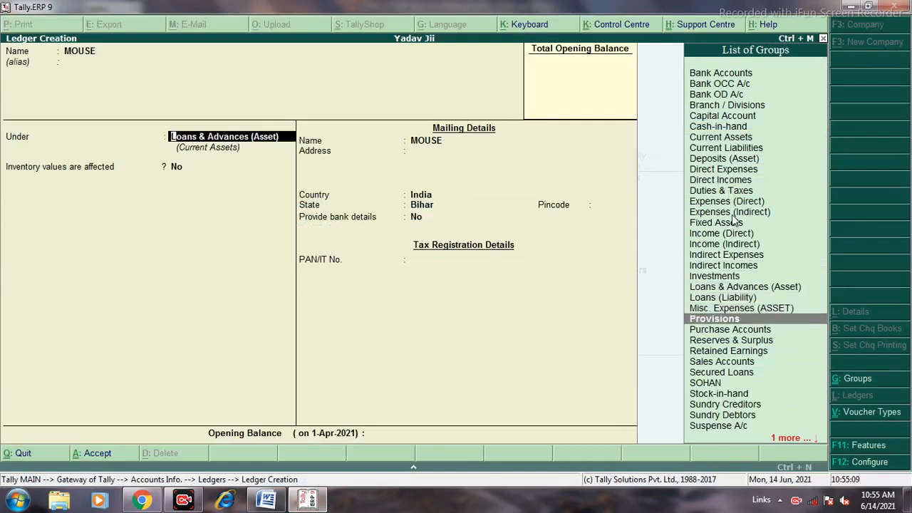
key("Down")
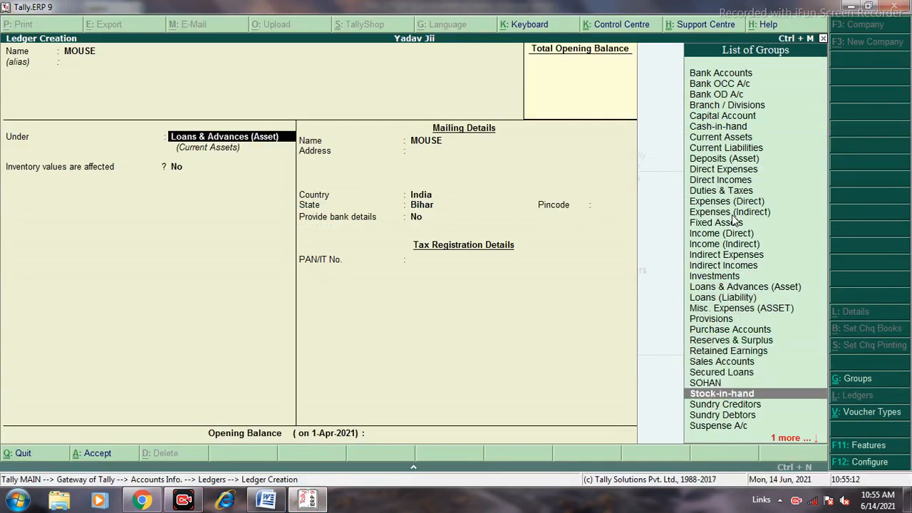
key("Return")
Step: Keep the remaining default details for the MOUSE ledger and save it
key("Return")
key("Return")
key("Return")
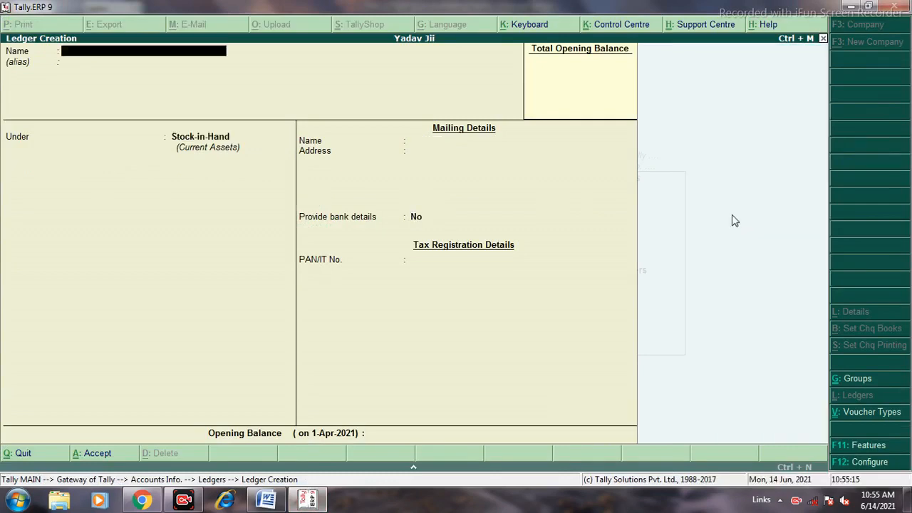
Step: Switch to the Word document and review the STOCK IN HAND entry by selecting its line, then deselect it
left_click(853, 9)
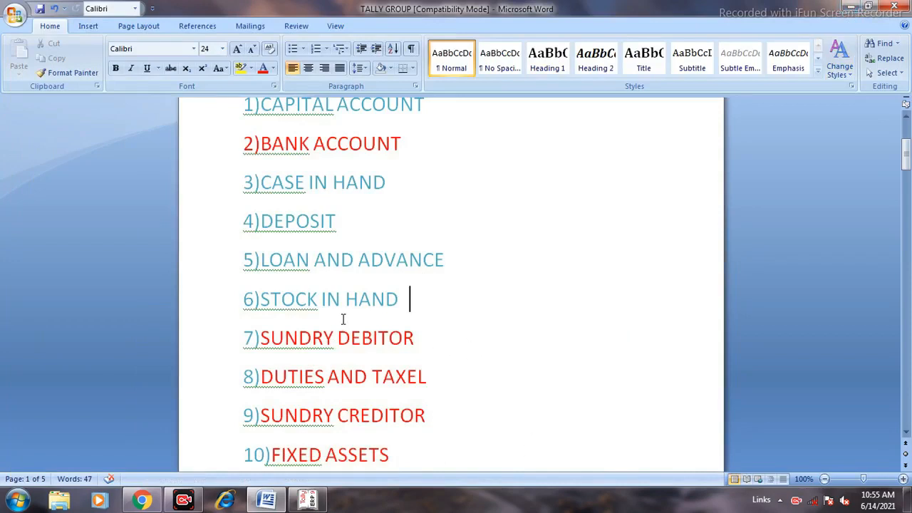
key("BackSpace")
key("BackSpace")
left_click(172, 301)
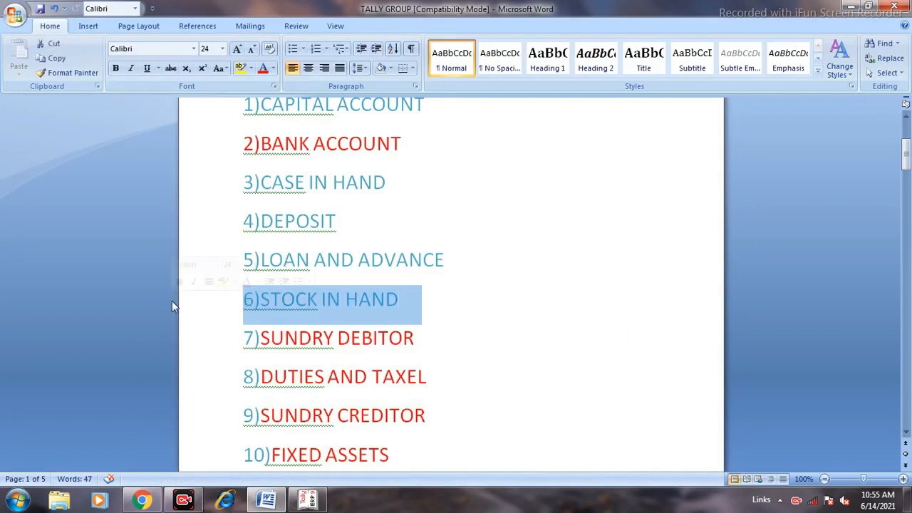
left_click(472, 332)
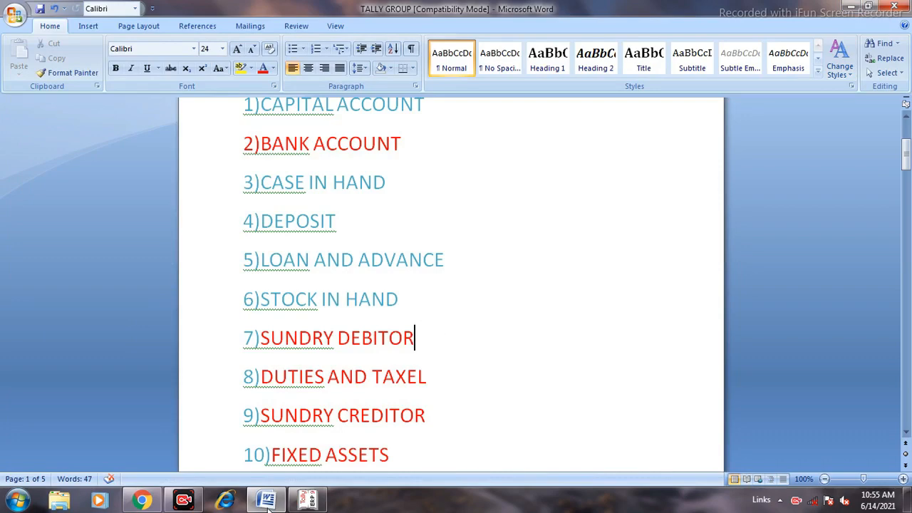
Step: Look briefly at the blank ledger in Tally.ERP 9, return to Word and highlight the SUNDRY DEBITOR entry
left_click(305, 502)
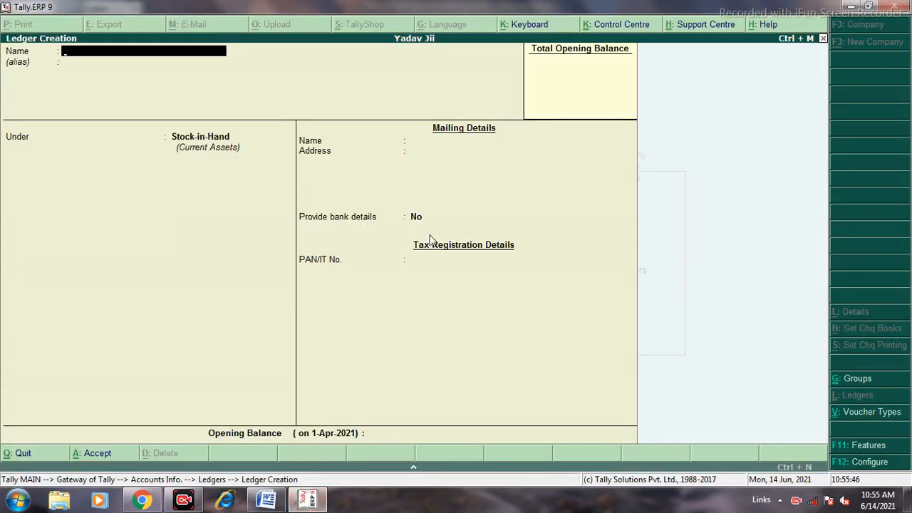
left_click(850, 9)
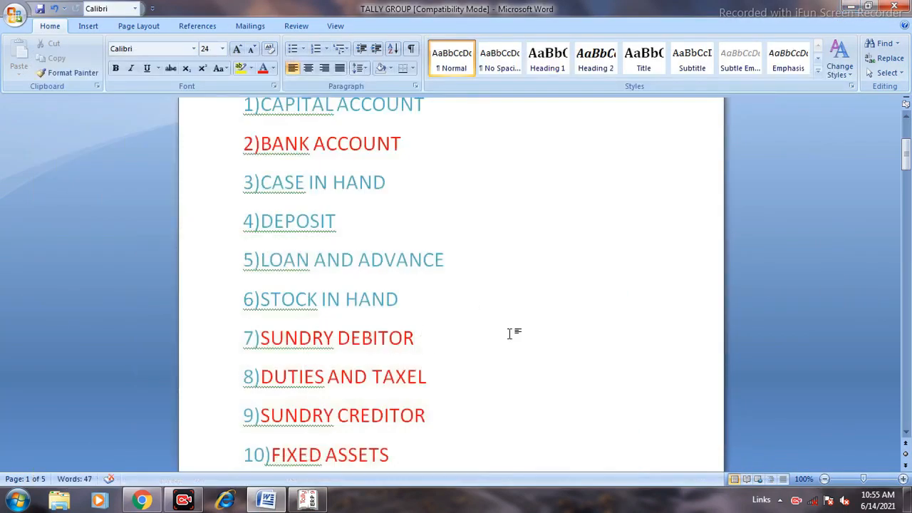
scroll(471, 326, "down", 1)
left_click_drag(417, 306, 263, 309)
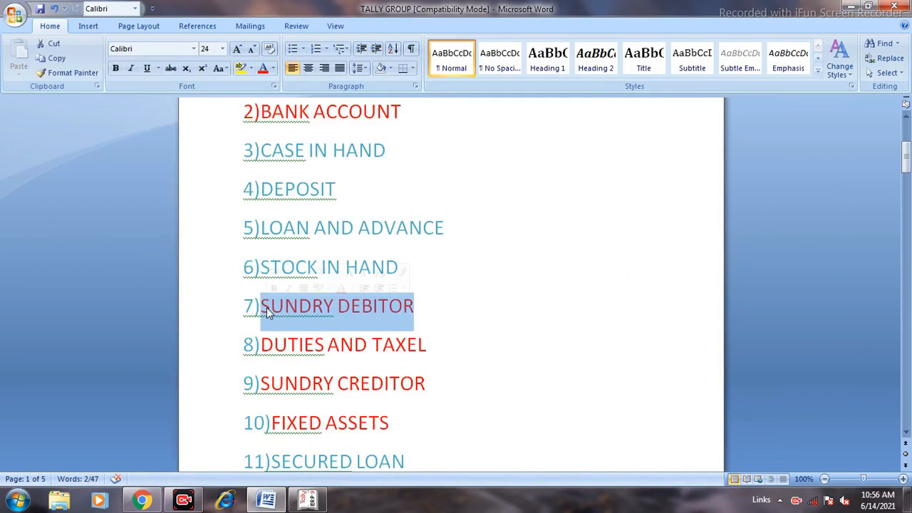
left_click(527, 320)
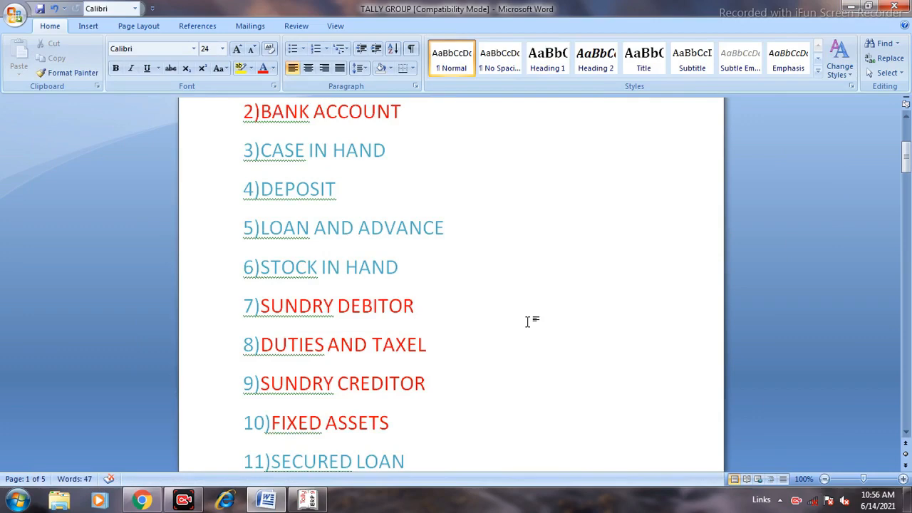
Step: Switch to Tally.ERP 9, enter the debtor's name as the new ledger name without an alias and go to its group field
left_click(309, 499)
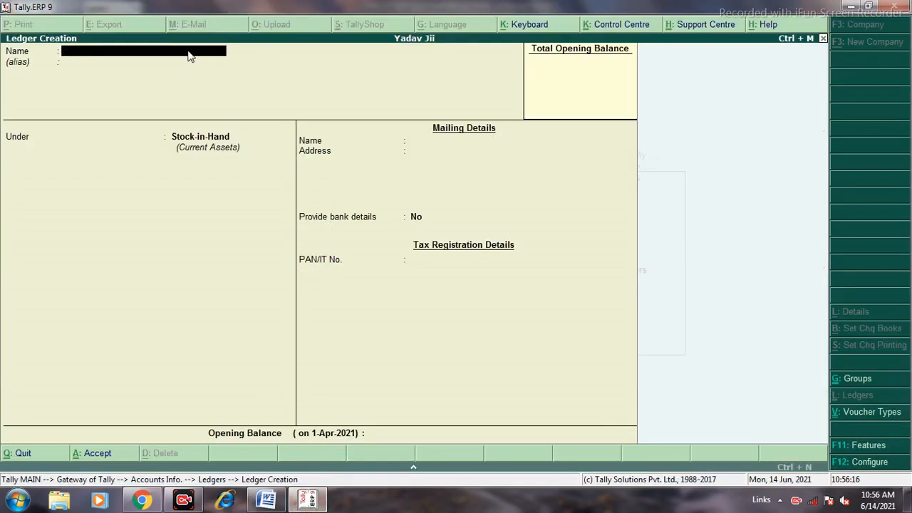
type("RAVI")
key("Return")
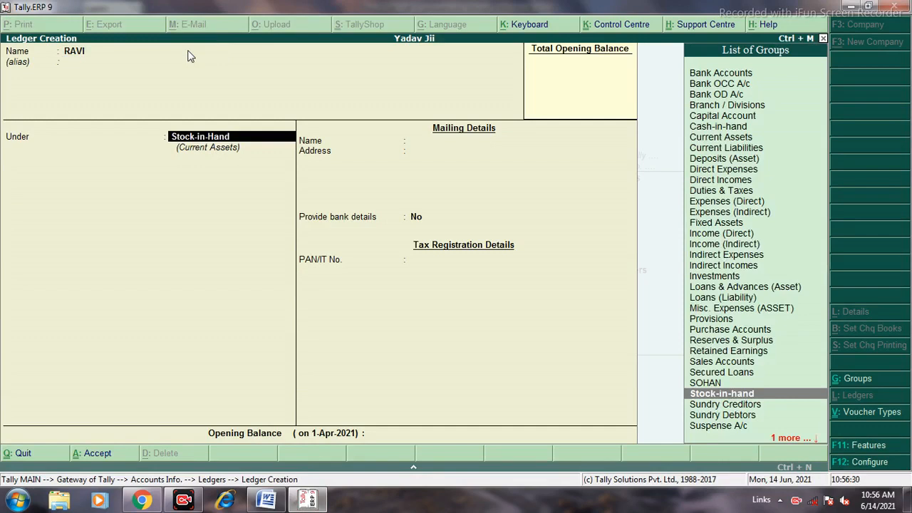
Step: Place the debtor's ledger under the Sundry Debtors group
key("Up")
key("Up")
key("Up")
key("Up")
key("Up")
key("Up")
key("Up")
key("Up")
key("Up")
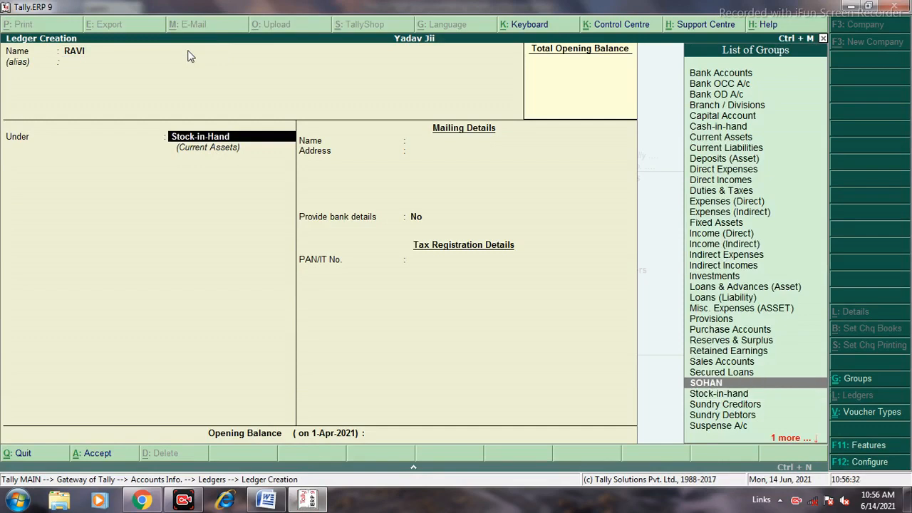
key("Down")
key("Down")
key("Down")
key("Down")
key("Down")
key("Down")
key("Down")
key("Down")
key("Down")
key("Down")
key("Down")
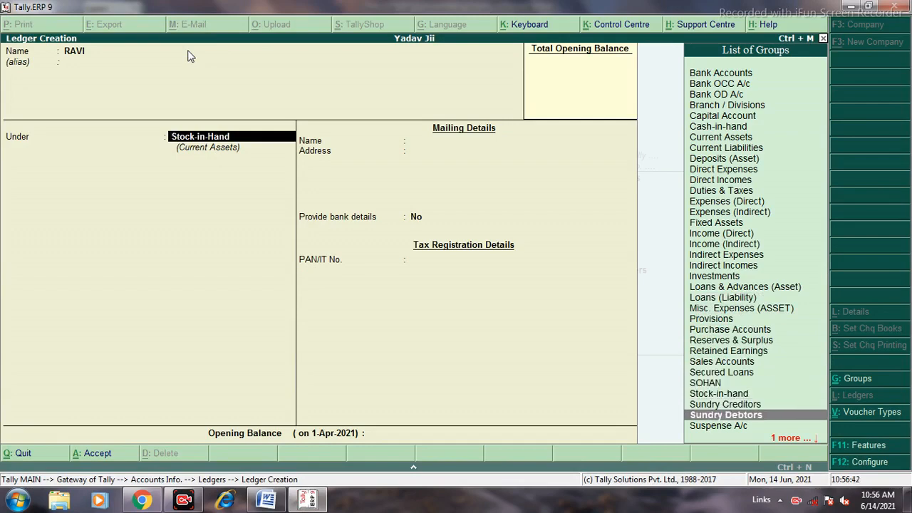
key("Return")
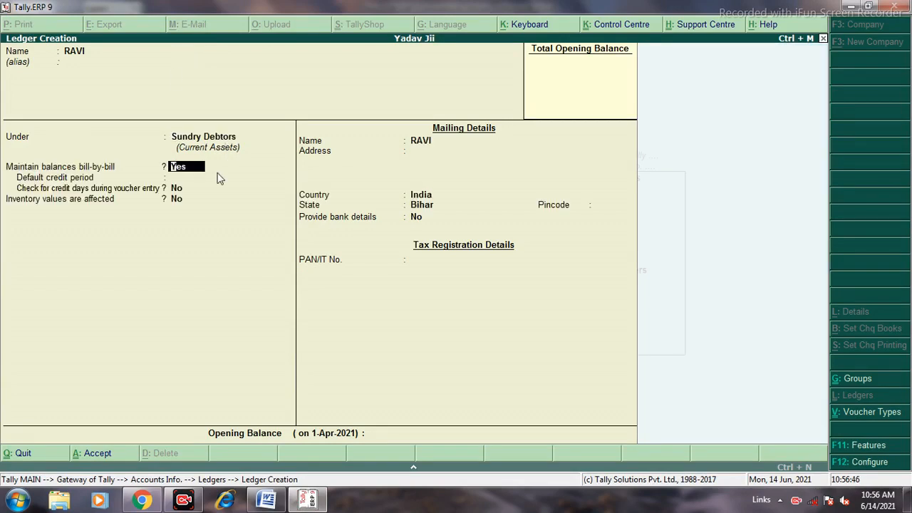
Step: Keep bill-by-bill balances at Yes and the other default credit, mailing and tax details for the debtor's ledger, and save it
key("Return")
key("Return")
key("Return")
key("Return")
key("Return")
key("Return")
key("Return")
key("Return")
key("Return")
key("Return")
key("Return")
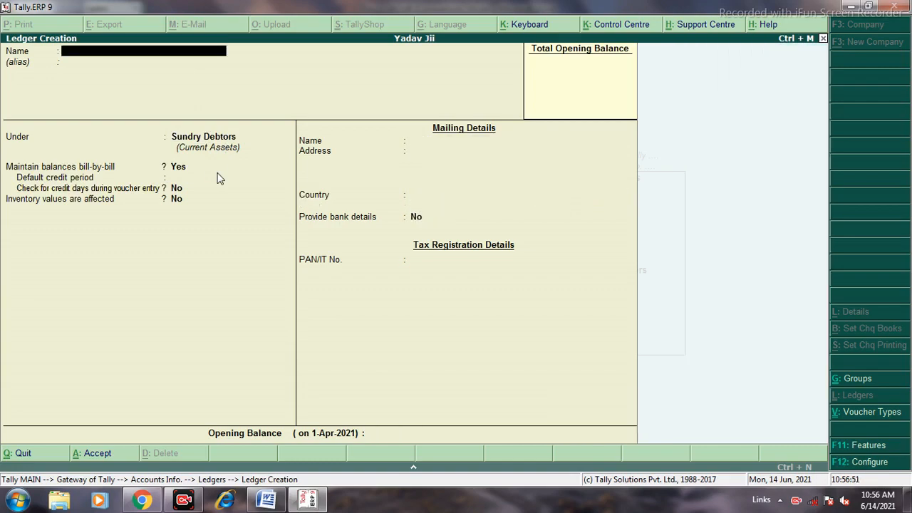
Step: Check the group list in Word, return to Tally.ERP 9 and name the new ledger GST without an alias
key("alt+Tab")
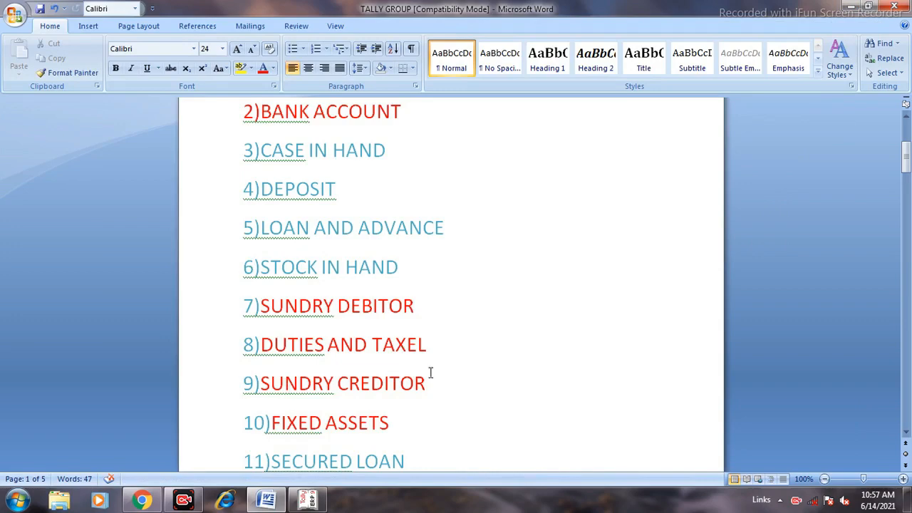
left_click(308, 500)
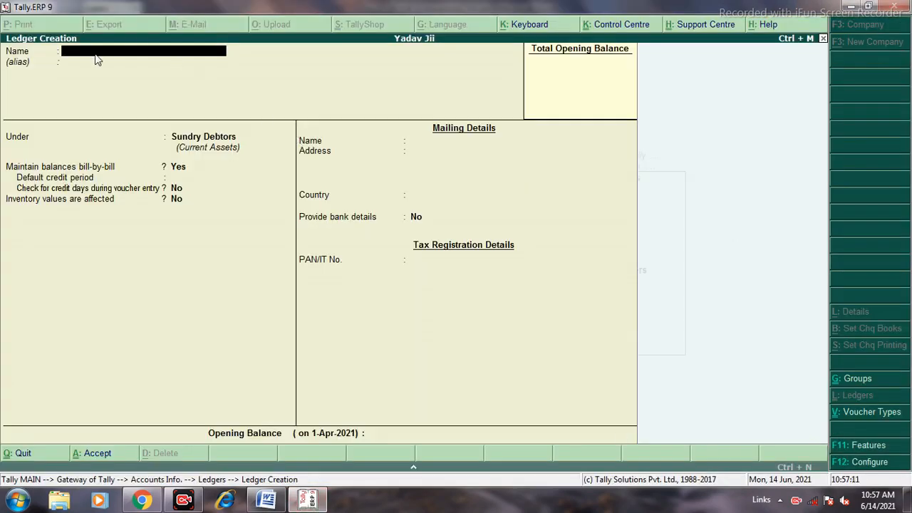
type("GST")
key("Return")
key("Return")
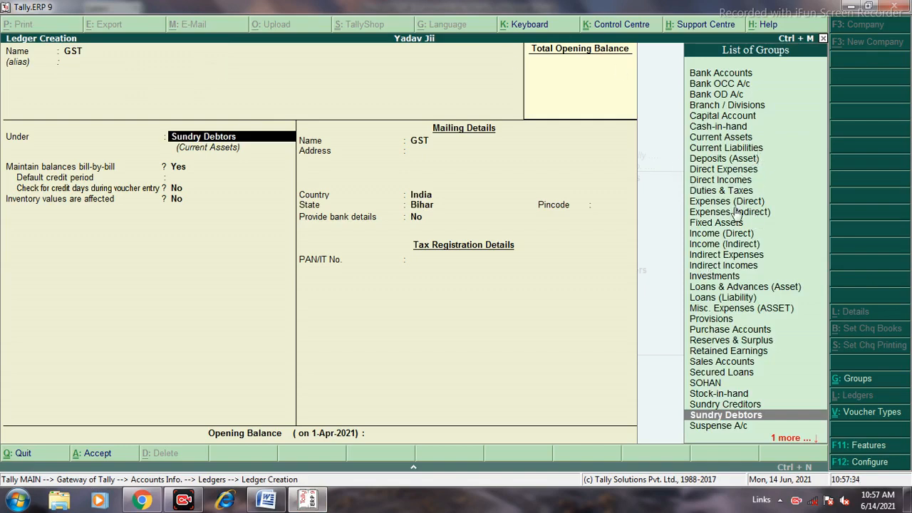
Step: Place the GST ledger under the Duties & Taxes group
key("Up")
key("Up")
key("Up")
key("Up")
key("Up")
key("Up")
key("Up")
key("Up")
key("Up")
key("Up")
key("Up")
key("Up")
key("Up")
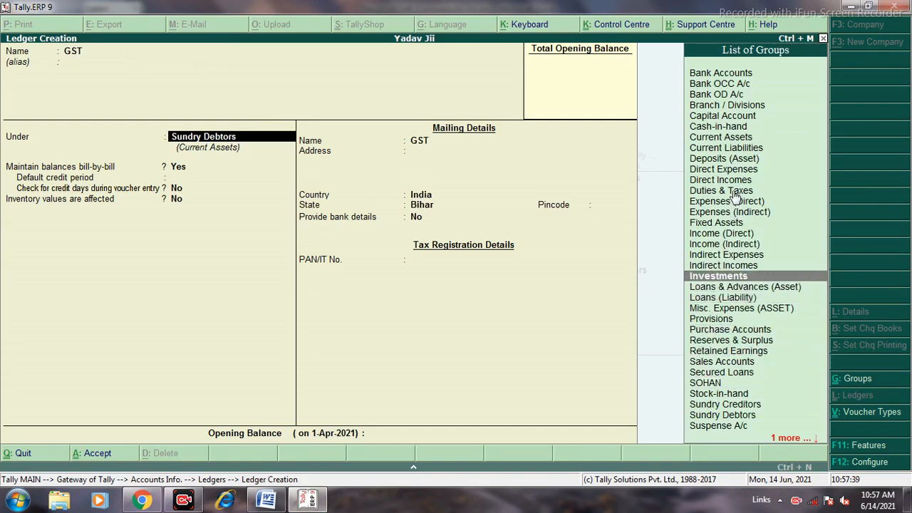
left_click(734, 191)
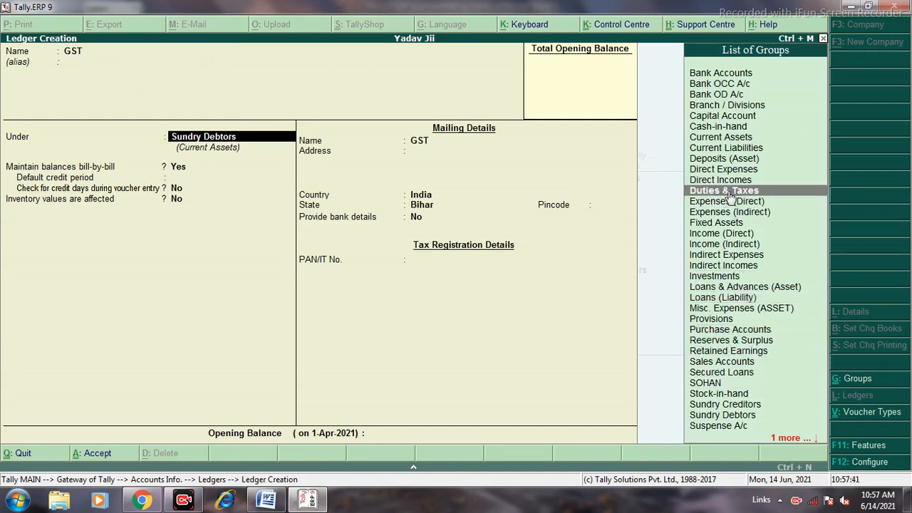
left_click(731, 192)
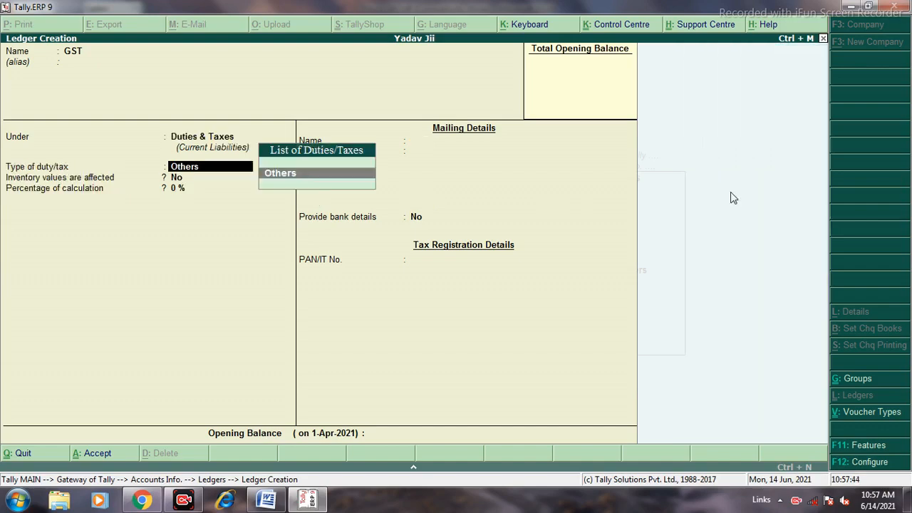
Step: Keep the Others duty type, inventory values at No and 0 % calculation for the GST ledger, save it and switch to Word
key("Return")
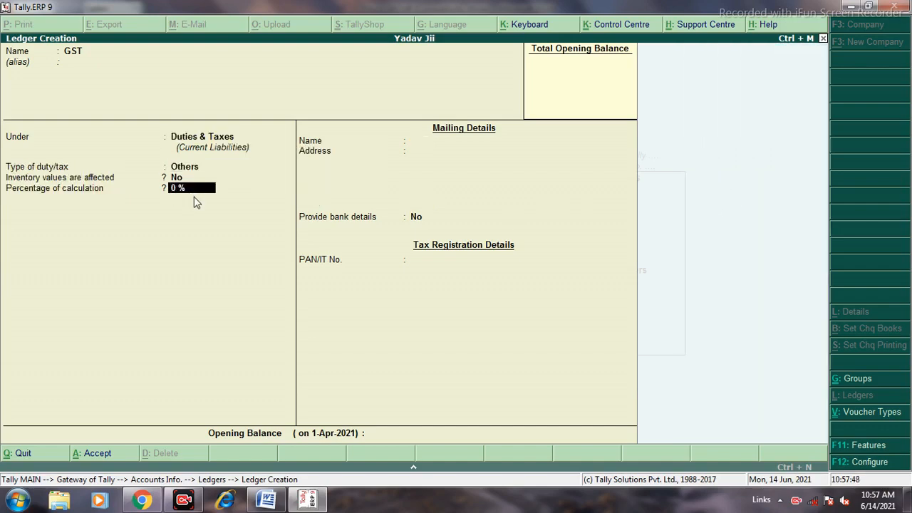
key("Return")
key("Return")
left_click(852, 7)
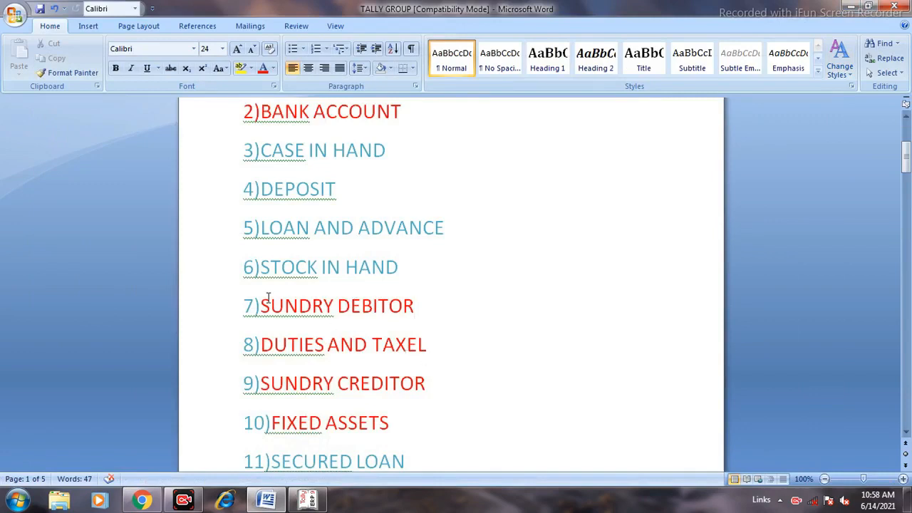
Step: Highlight the Sundry Debitor and Sundry Creditor entries in the Word group list, and return to the ledger form in Tally.ERP 9
scroll(273, 301, "down", 1)
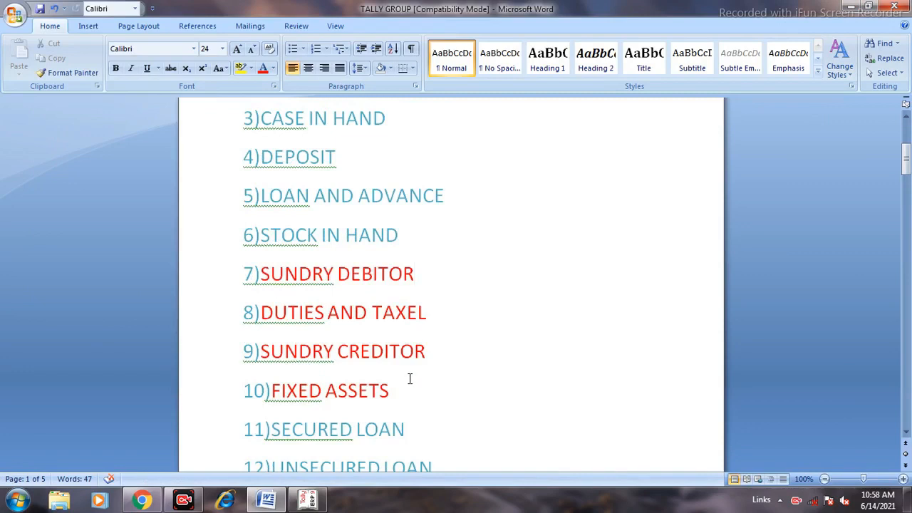
left_click_drag(428, 349, 244, 356)
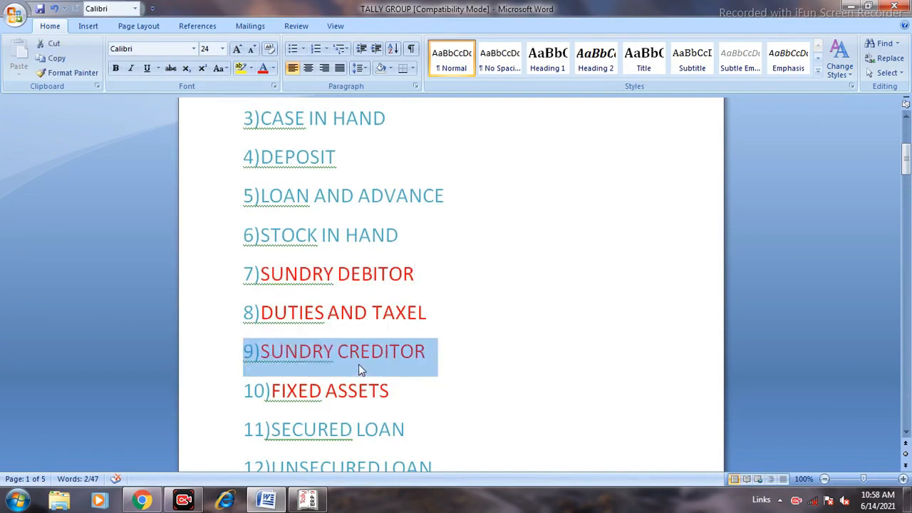
left_click_drag(416, 273, 248, 276)
left_click_drag(434, 354, 220, 367)
left_click(506, 365)
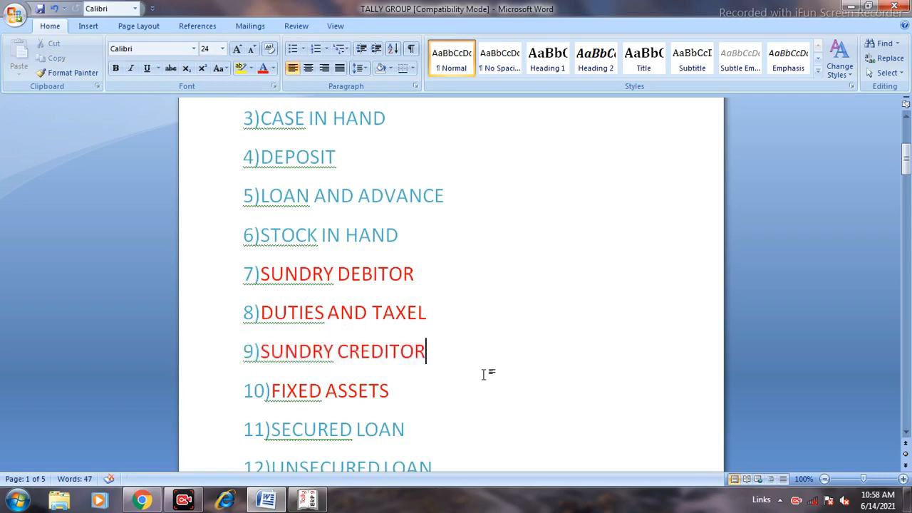
mouse_move(325, 504)
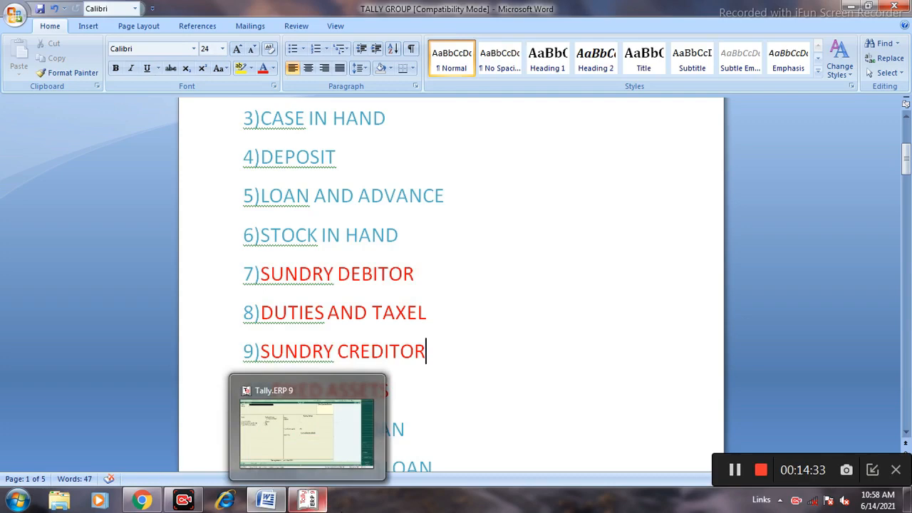
left_click(302, 442)
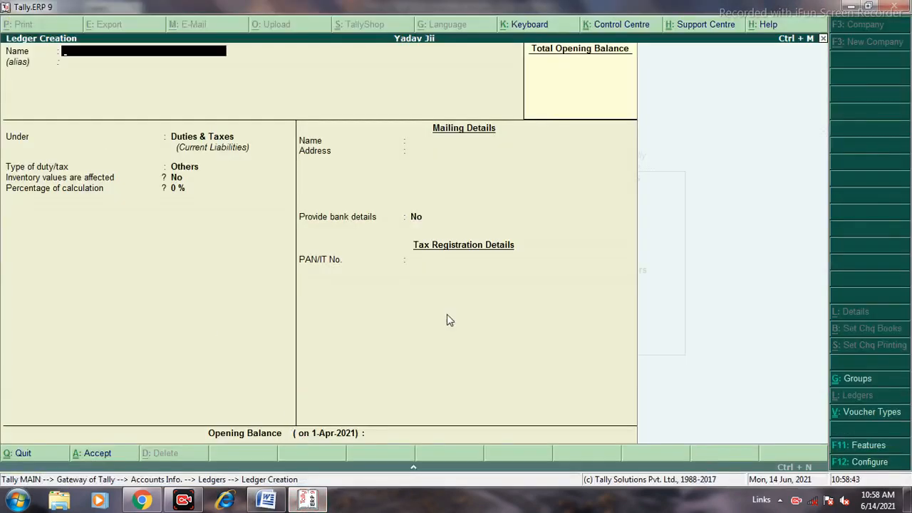
Step: Enter the creditor's name as the new ledger's name and leave the alias empty
type("SH")
type("IVAA")
key("BackSpace")
type("M")
key("Return")
key("Return")
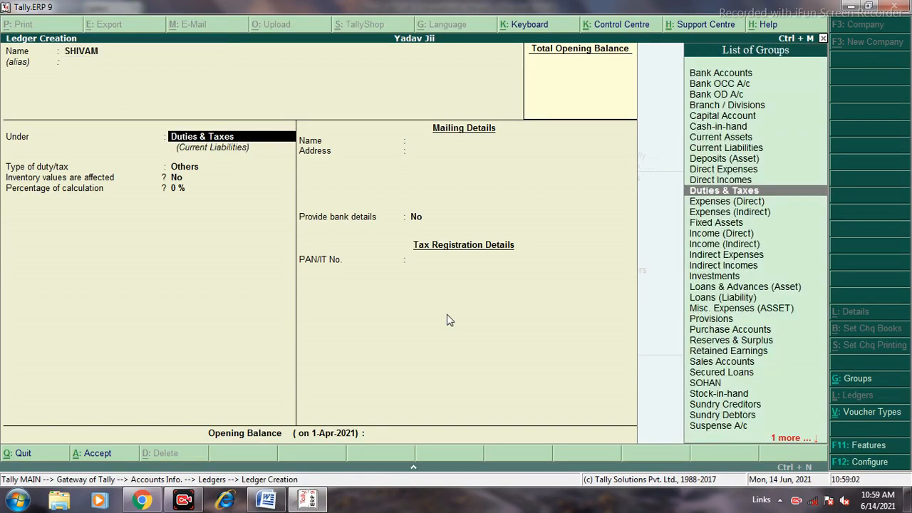
Step: Place the creditor's ledger under the Sundry Creditors group
key("Down")
key("Down")
key("Down")
key("Down")
key("Down")
key("Down")
key("Down")
key("Down")
key("Down")
key("Down")
key("Down")
key("Down")
key("Down")
key("Down")
key("Down")
key("Down")
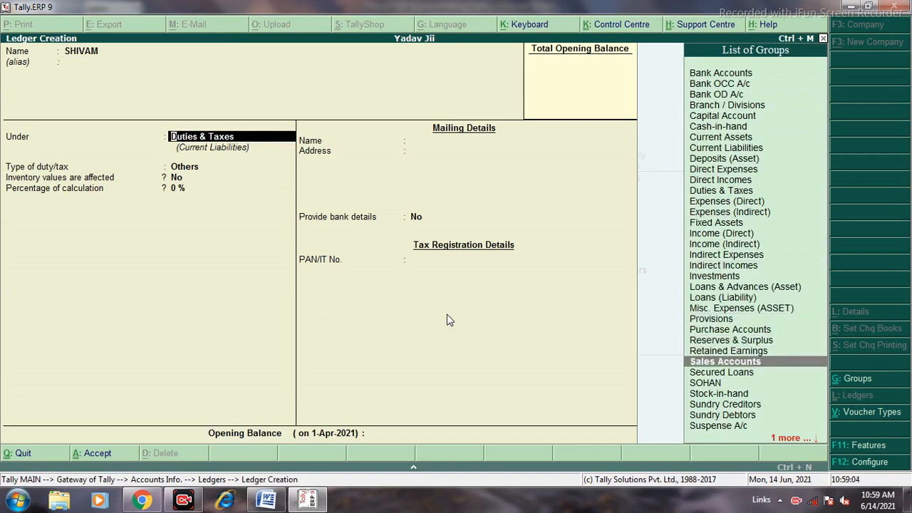
key("Down")
key("Down")
key("Down")
key("Down")
key("Return")
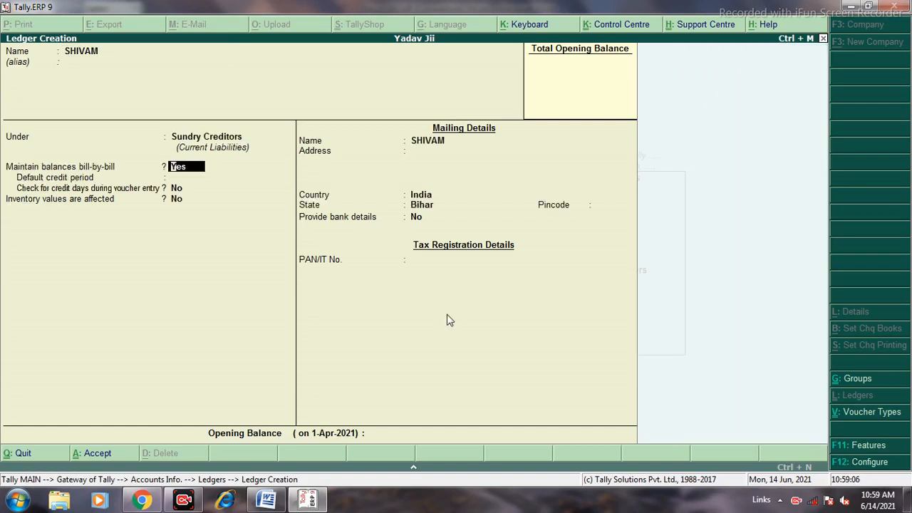
Step: Keep bill-by-bill balances at Yes and the other default credit, mailing and tax details for the creditor's ledger, and save it
key("Return")
key("Return")
key("Return")
key("Return")
key("Return")
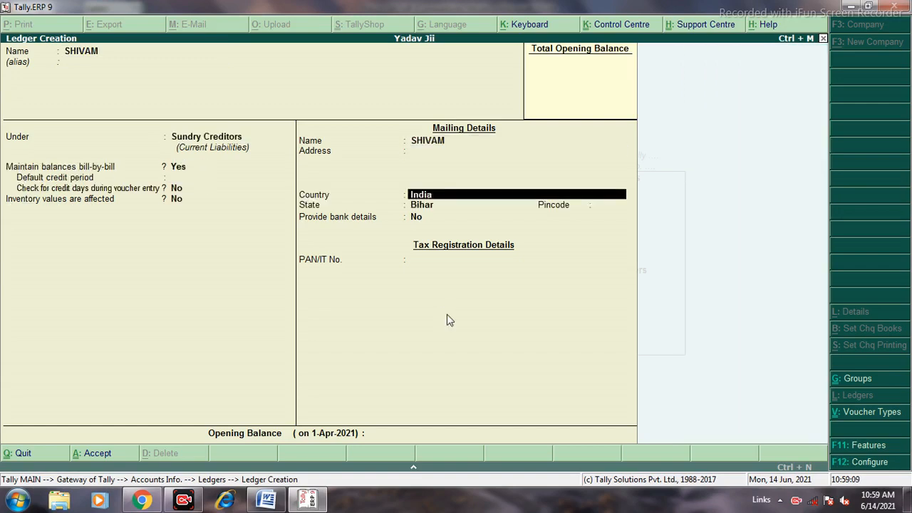
key("Return")
key("Return")
key("Return")
key("Return")
key("Return")
key("Return")
key("Return")
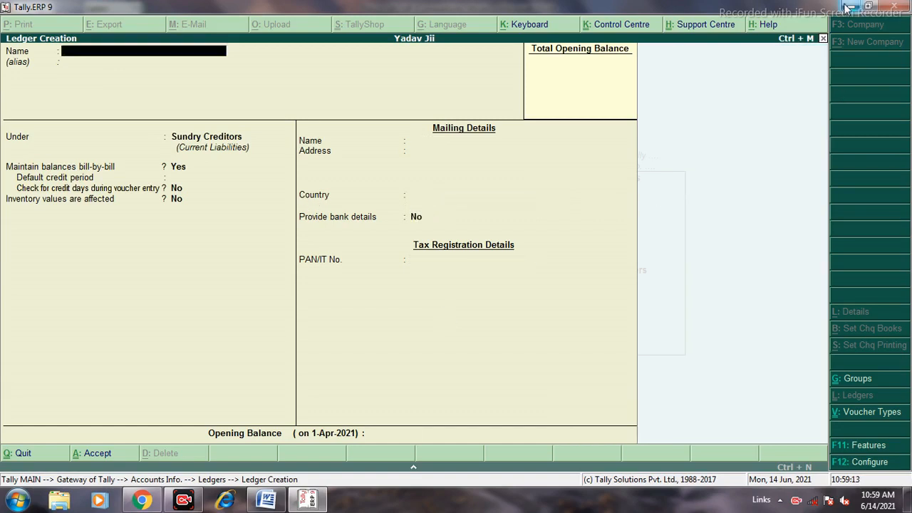
Step: Switch to Word, highlight the Sundry Creditor and Fixed Assets entries in the group list, and return to Tally.ERP 9
key("alt+Tab")
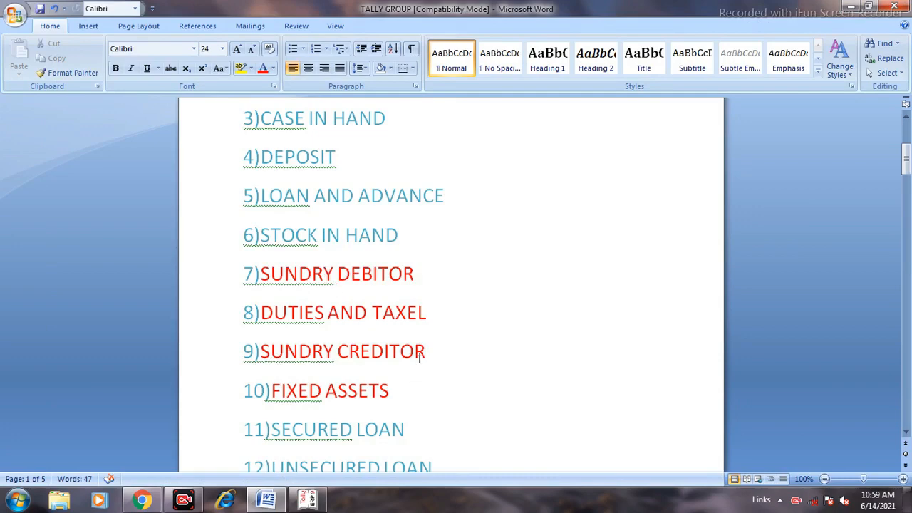
left_click(205, 365)
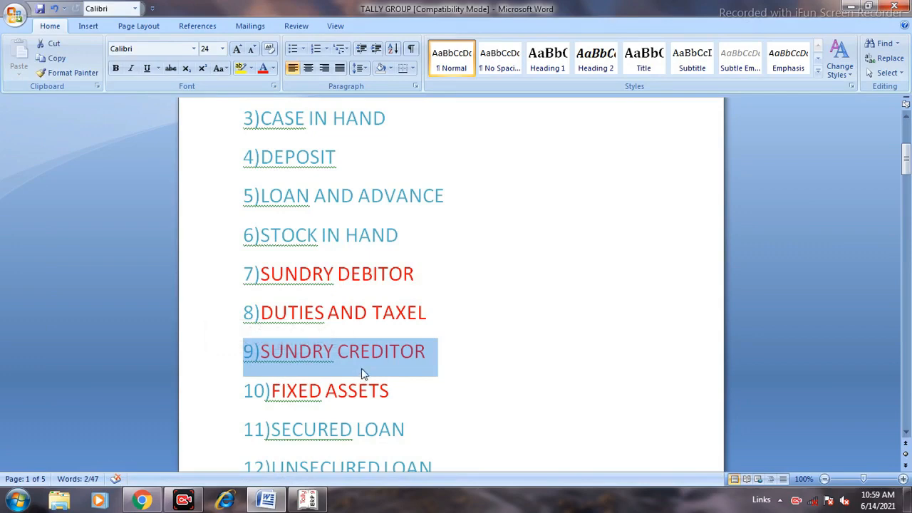
left_click(513, 313)
scroll(480, 376, "down", 1)
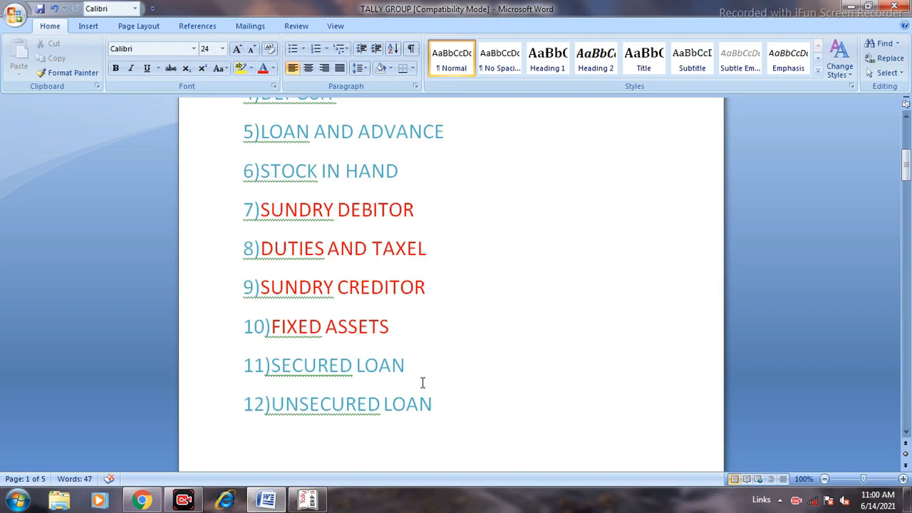
left_click_drag(391, 329, 246, 328)
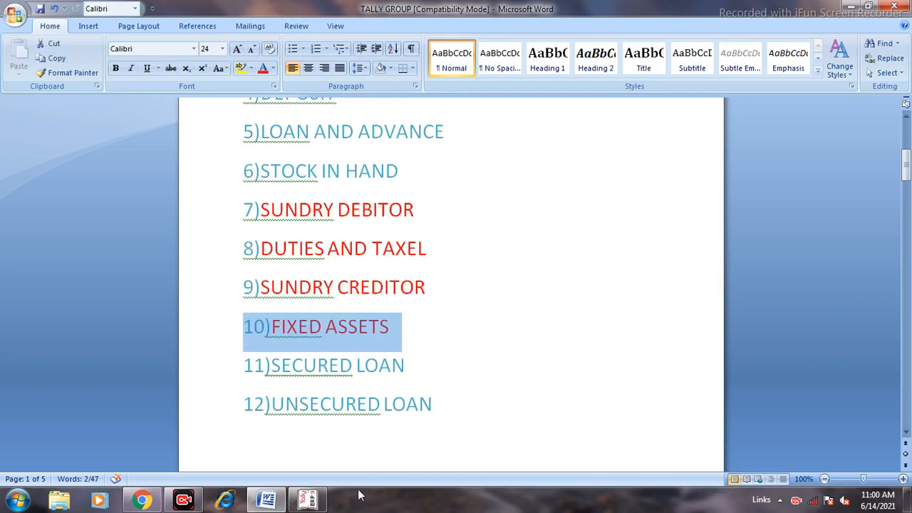
left_click(306, 500)
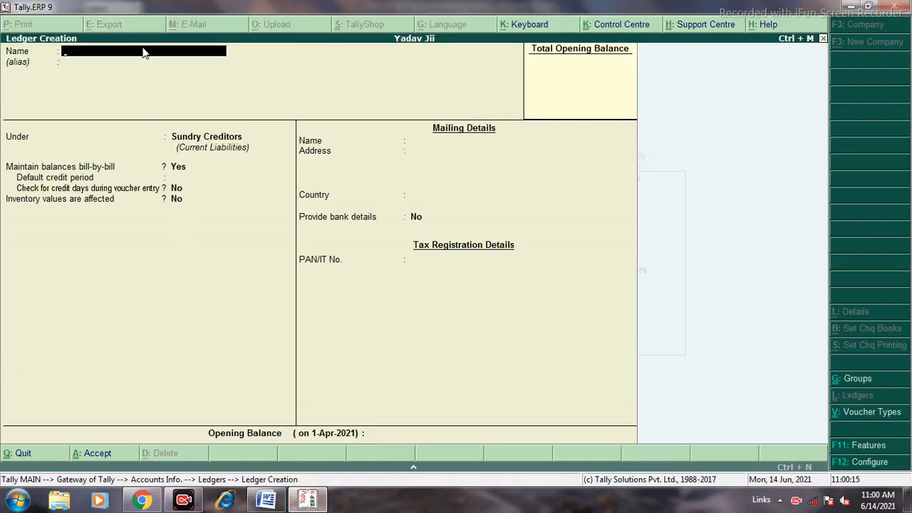
Step: Name the new ledger LAND without an alias and place it under the Fixed Assets group
type("LAND")
key("Return")
key("Return")
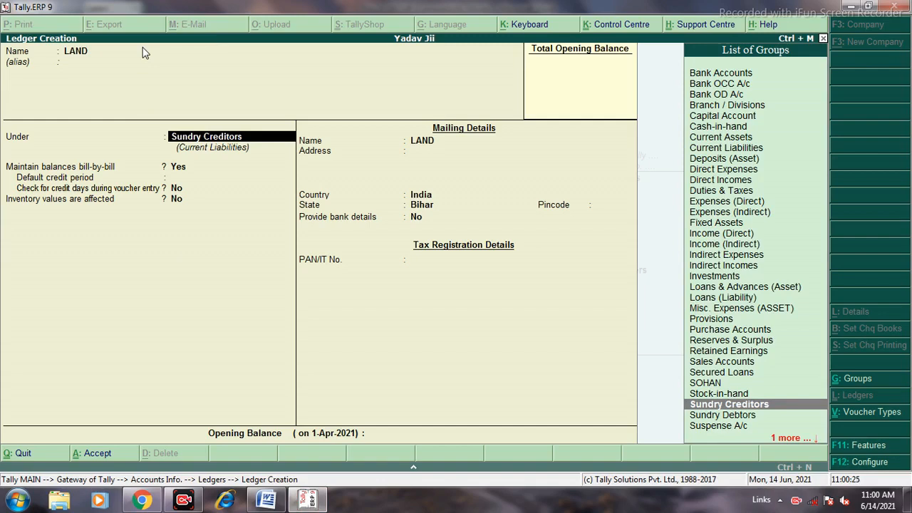
key("Up")
key("Up")
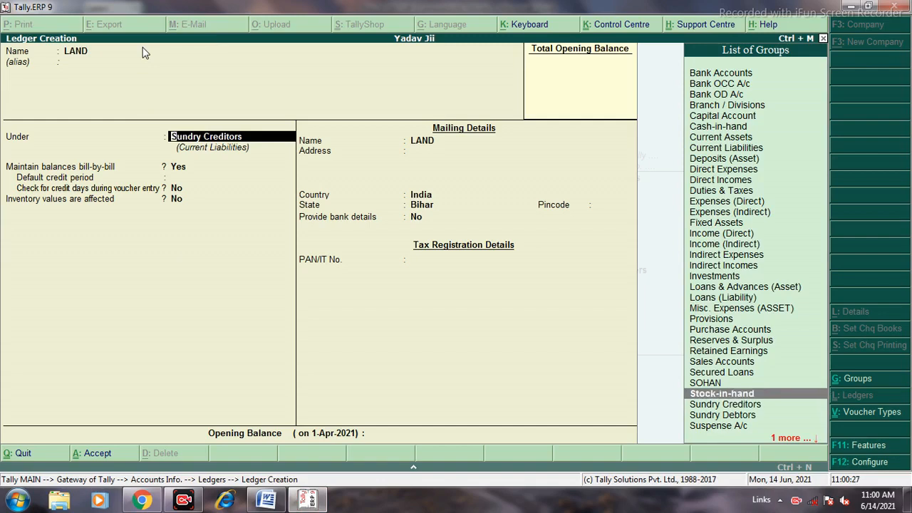
left_click(717, 222)
key("Return")
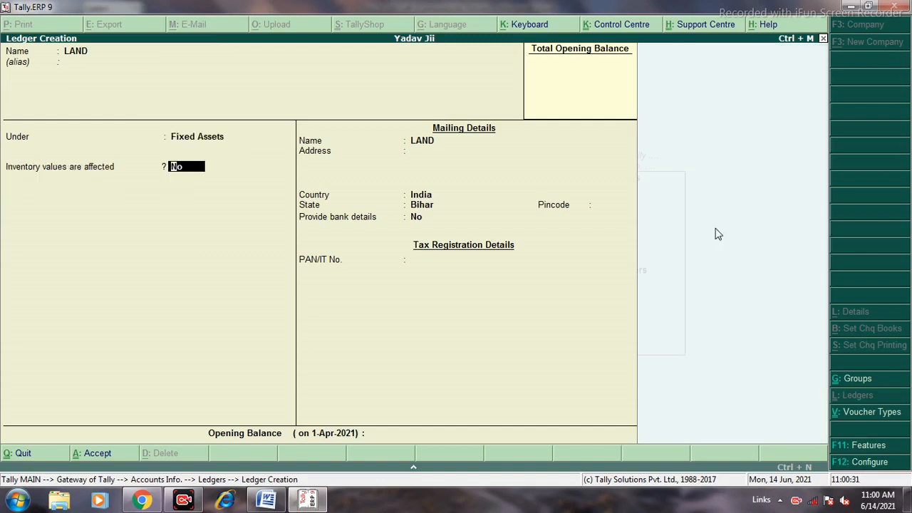
Step: Keep inventory values at No and the default mailing, bank and tax details for the LAND ledger, and save it
key("Return")
key("Return")
key("Return")
key("Return")
key("Return")
key("Return")
key("Return")
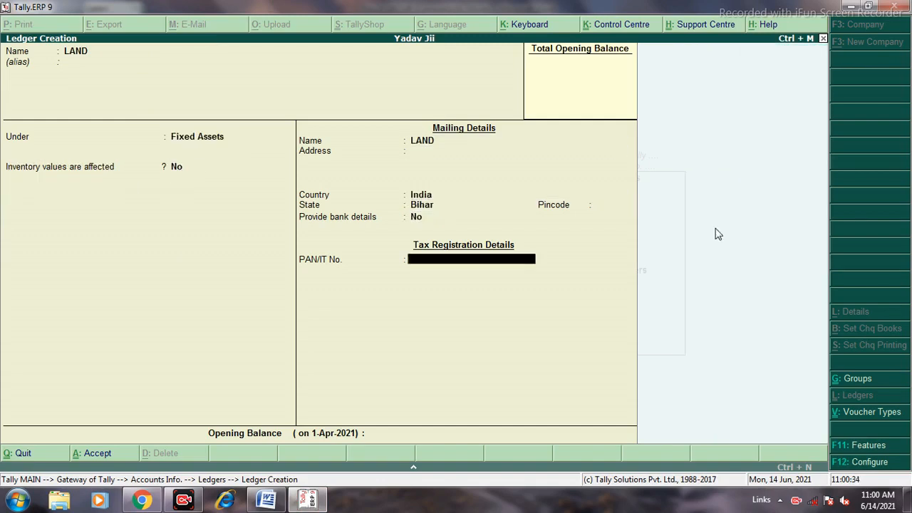
key("Return")
key("Return")
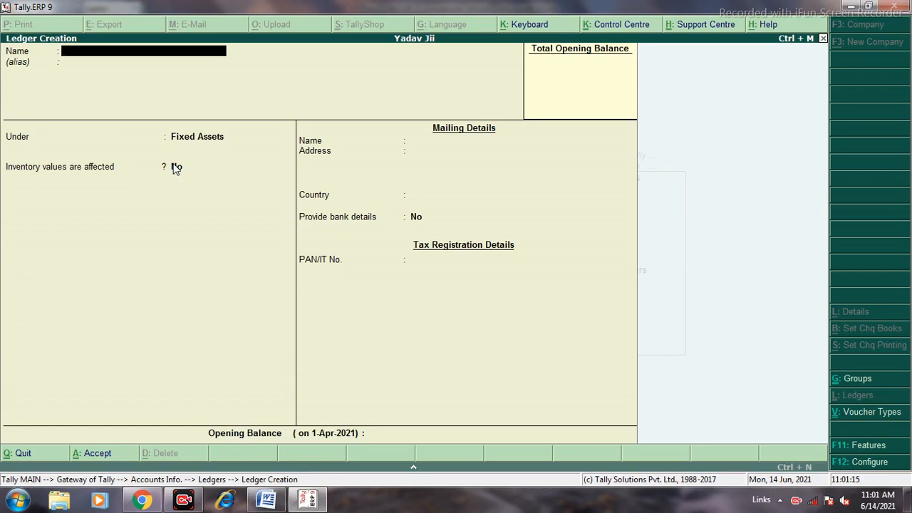
Step: Switch to Word and examine the Secured Loan and Unsecured Loan entries in the group list by highlighting each one
left_click(851, 7)
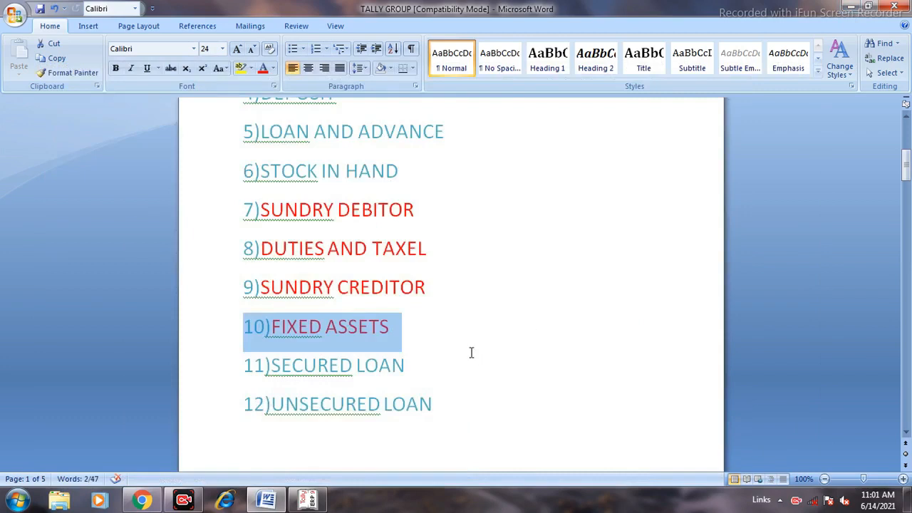
scroll(471, 352, "down", 1)
left_click_drag(406, 332, 251, 332)
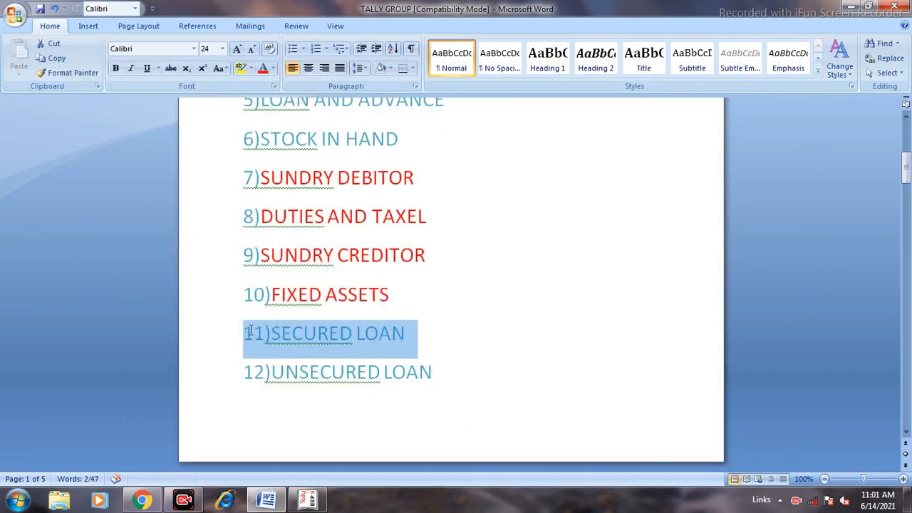
left_click_drag(438, 373, 244, 372)
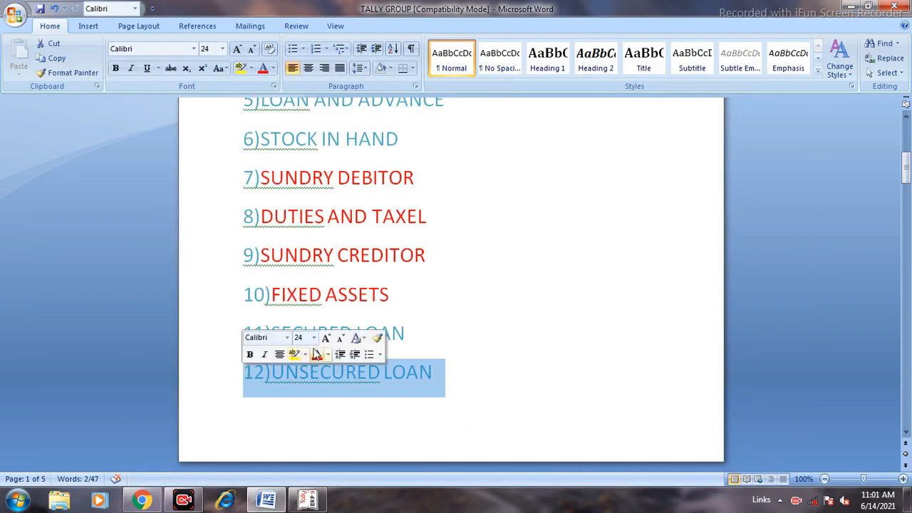
scroll(599, 358, "down", 1)
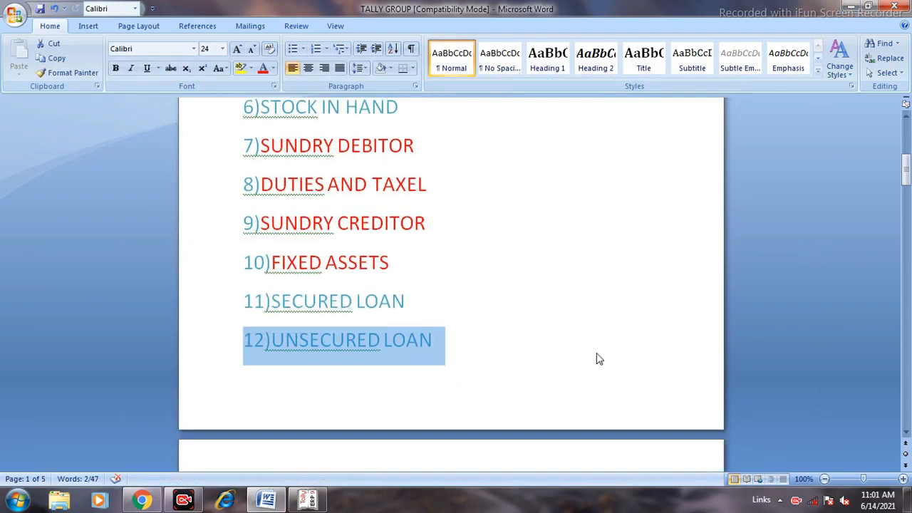
left_click(769, 309)
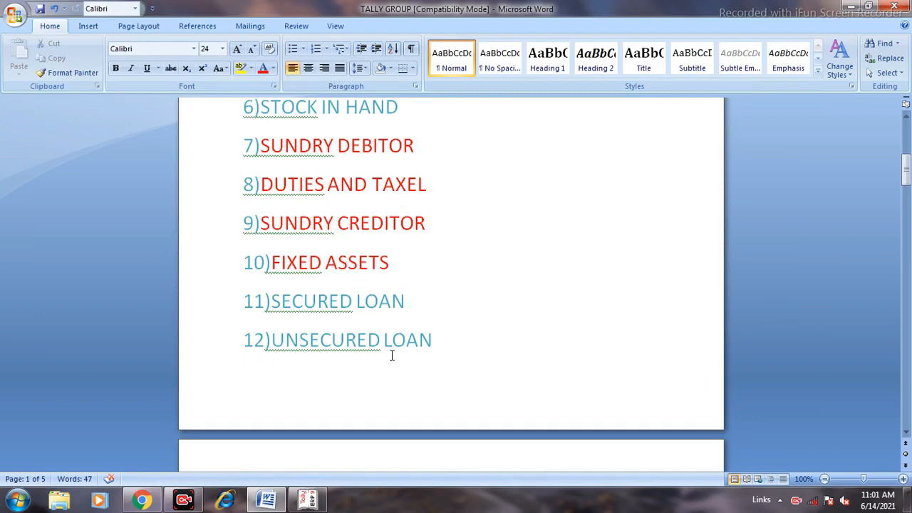
left_click(183, 345)
left_click(449, 285)
left_click_drag(409, 302, 240, 312)
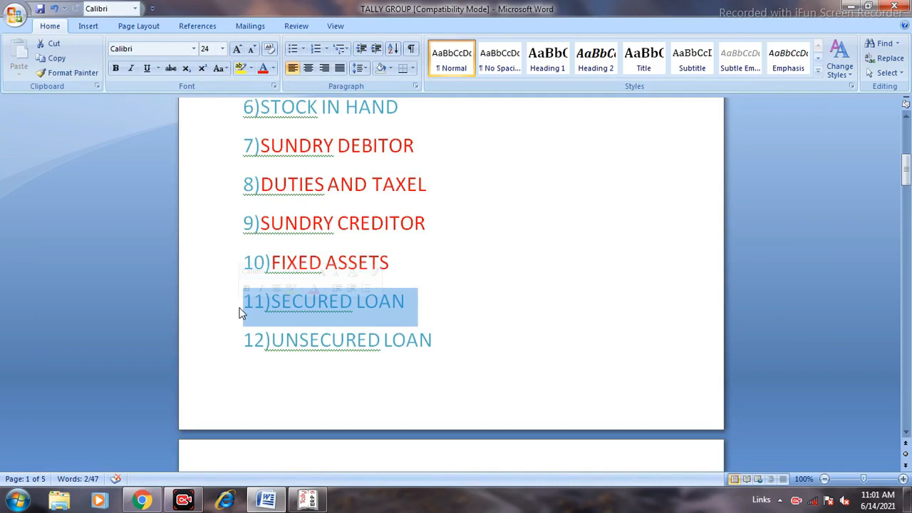
left_click_drag(434, 344, 240, 359)
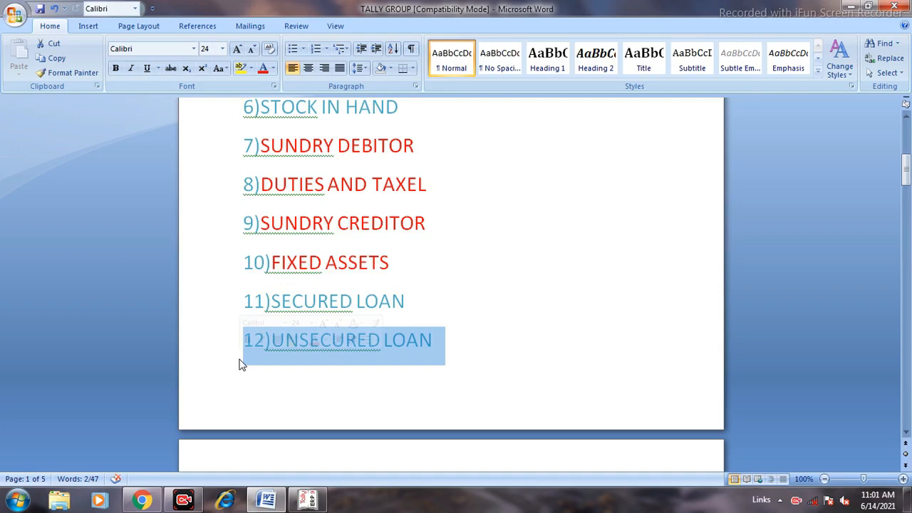
left_click(453, 382)
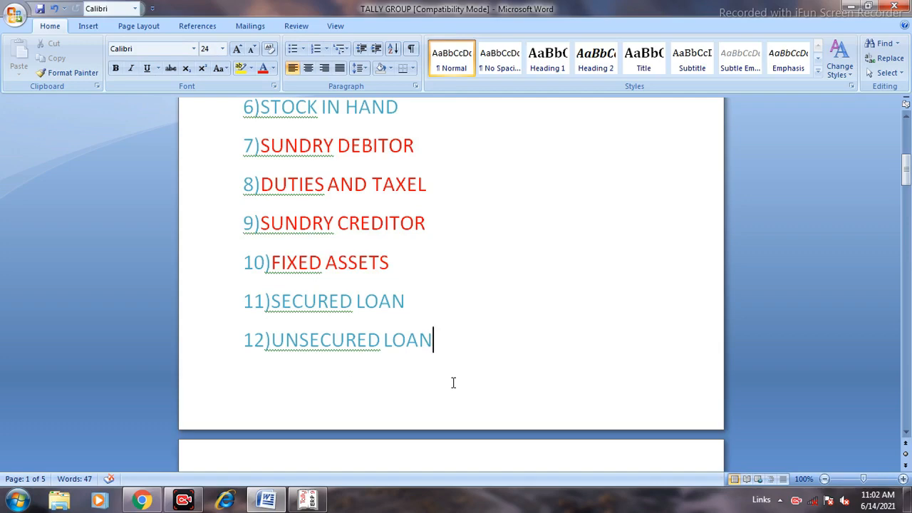
left_click_drag(410, 301, 245, 307)
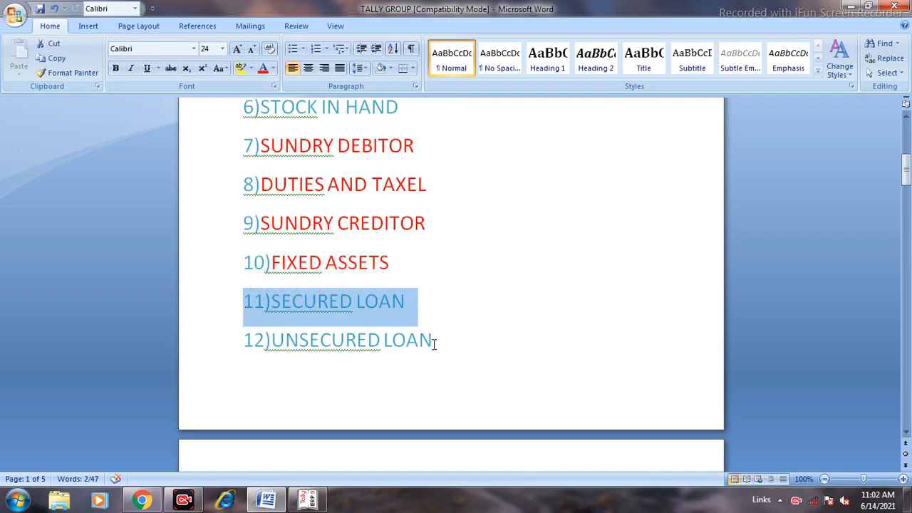
left_click_drag(434, 342, 247, 359)
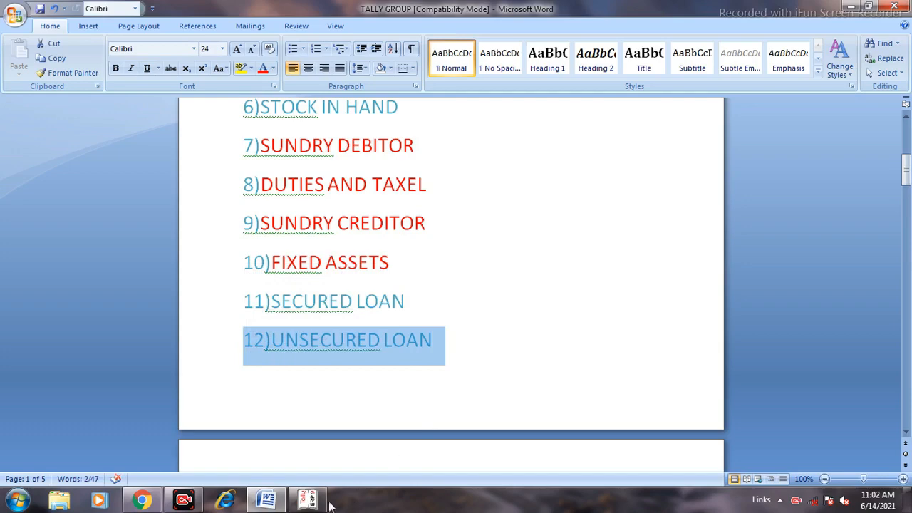
Step: Glance at the blank ledger form in Tally.ERP 9, and highlight the Branch/Division entry on the second page of the Word group list
left_click(308, 501)
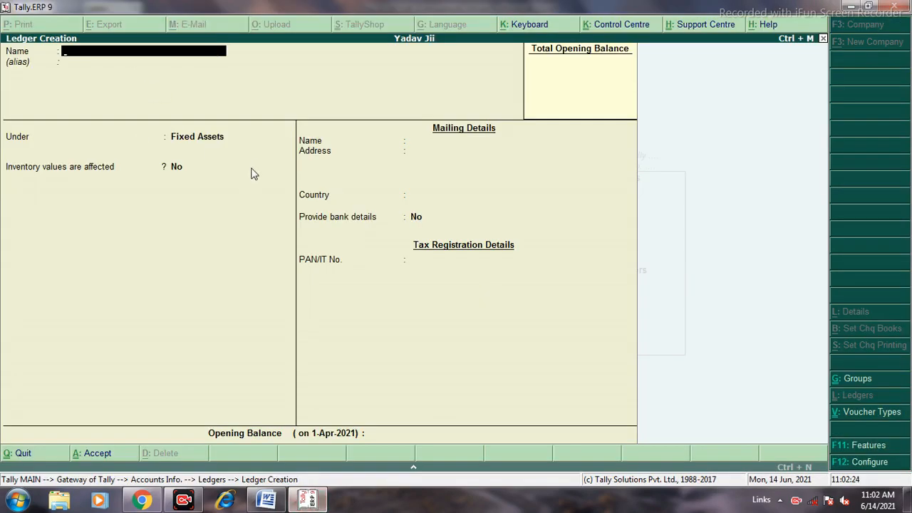
left_click(850, 9)
scroll(505, 252, "down", 3)
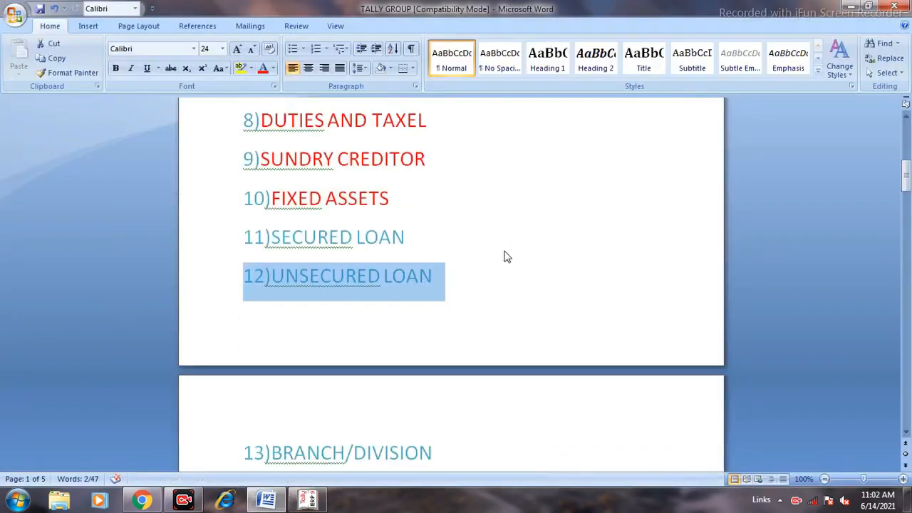
scroll(506, 253, "down", 2)
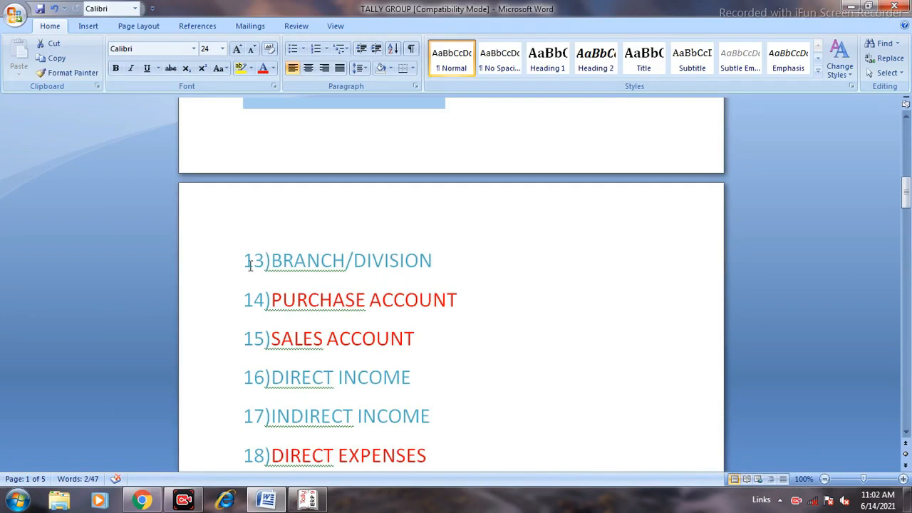
left_click_drag(246, 266, 423, 260)
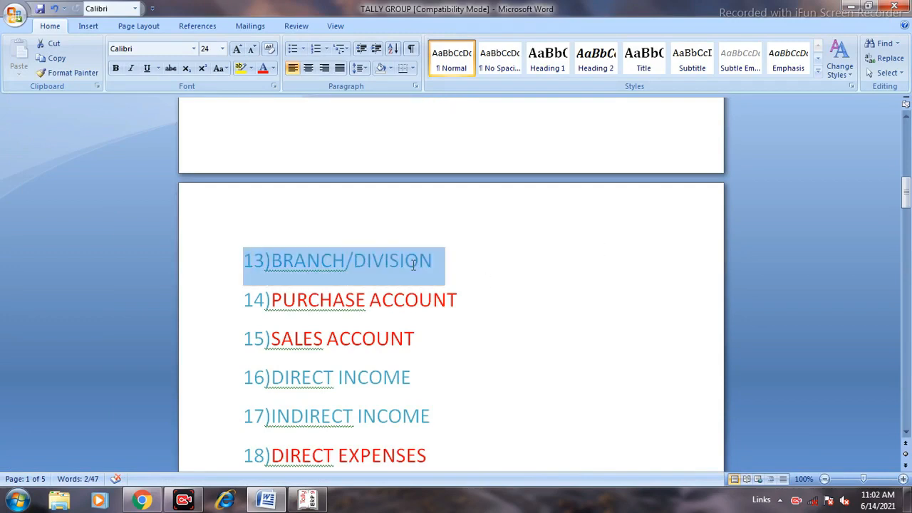
left_click(509, 277)
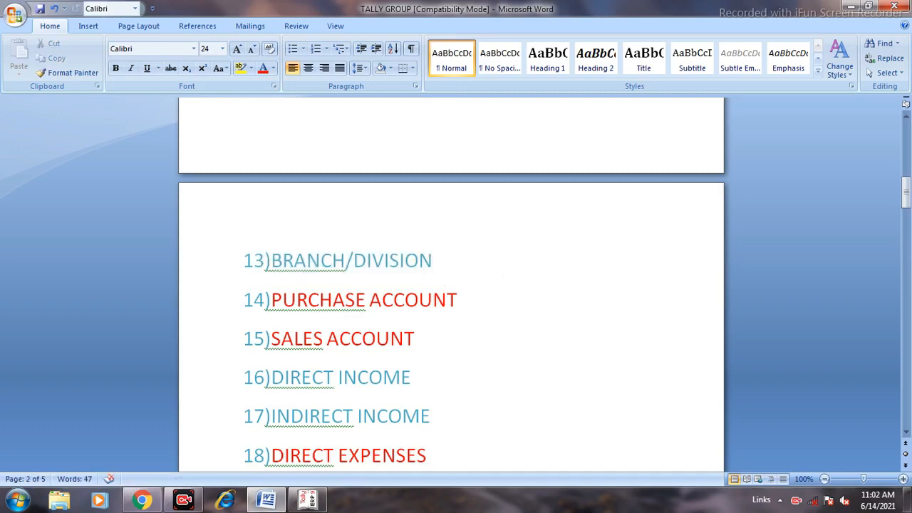
Step: Switch to Tally.ERP 9 and enter a person's first name as the new ledger's name, leaving the alias empty
mouse_move(308, 503)
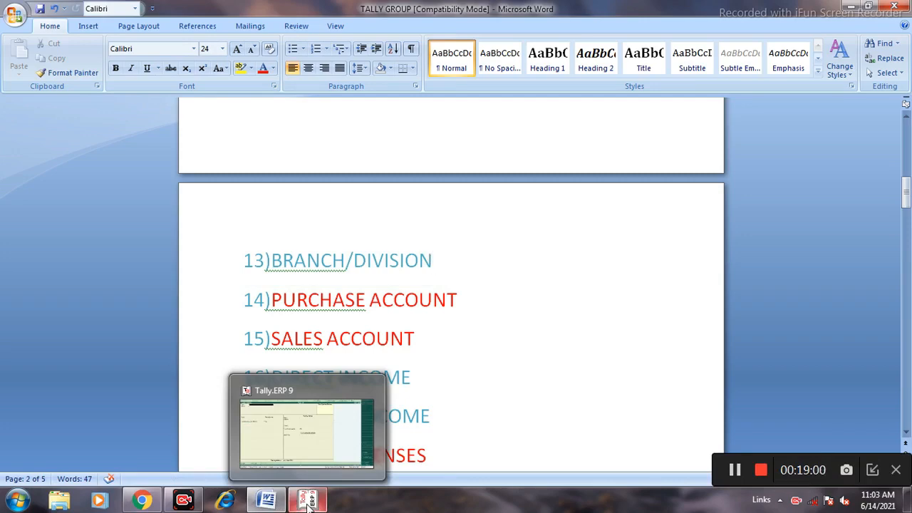
left_click(541, 317)
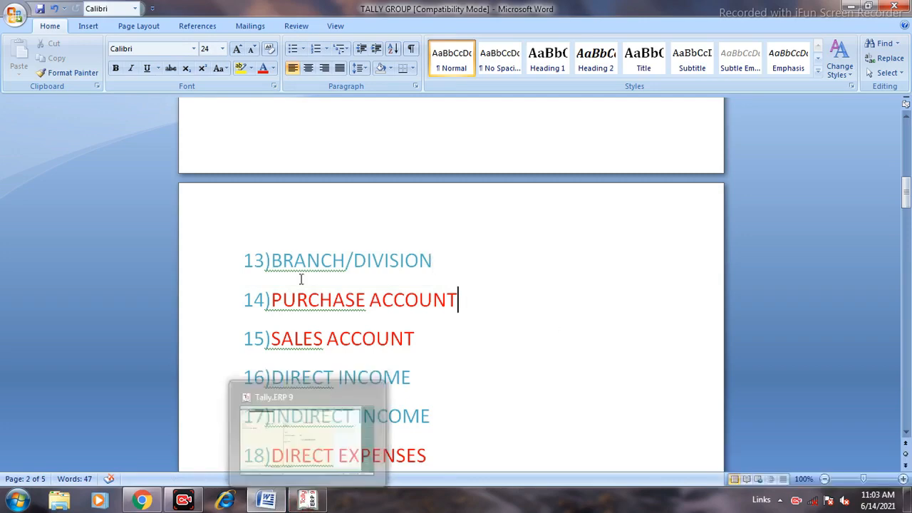
left_click(309, 501)
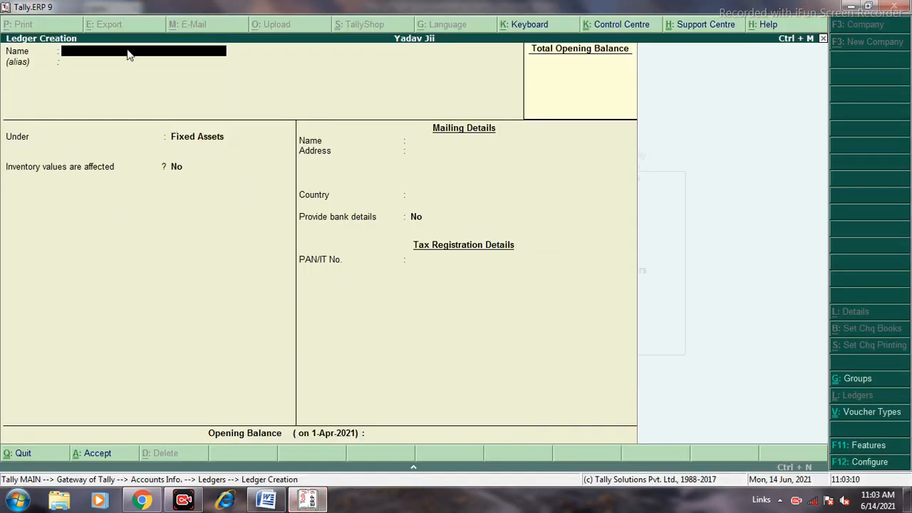
type("RAHIM")
key("Return")
key("Return")
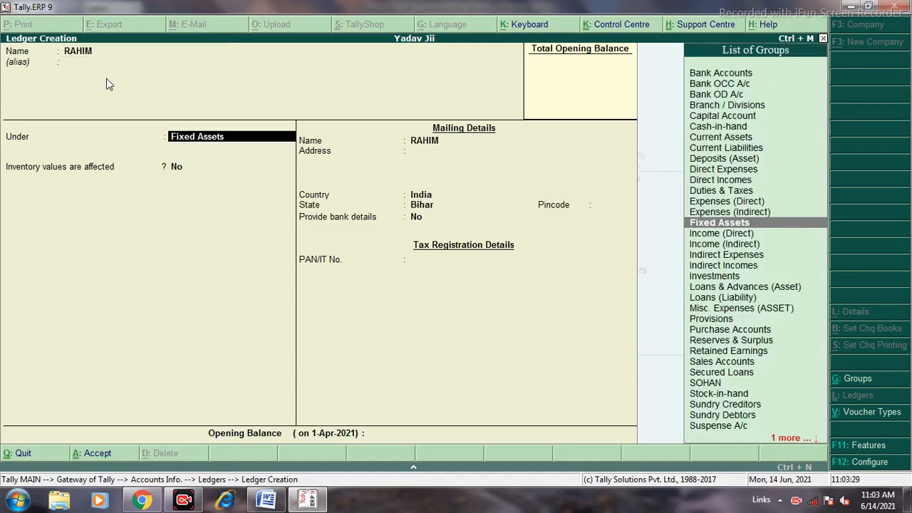
Step: Place the new ledger under the Branch / Divisions group, checking it against the Branch/Division entry highlighted in the Word list
key("Up")
key("Up")
key("Up")
key("Up")
key("Up")
key("Up")
key("Up")
key("Up")
key("Up")
key("Up")
key("Up")
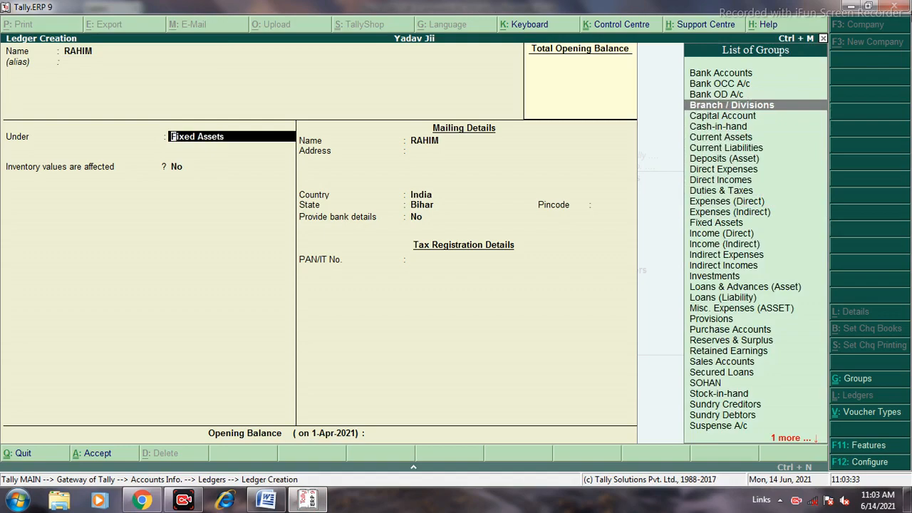
key("alt+Tab")
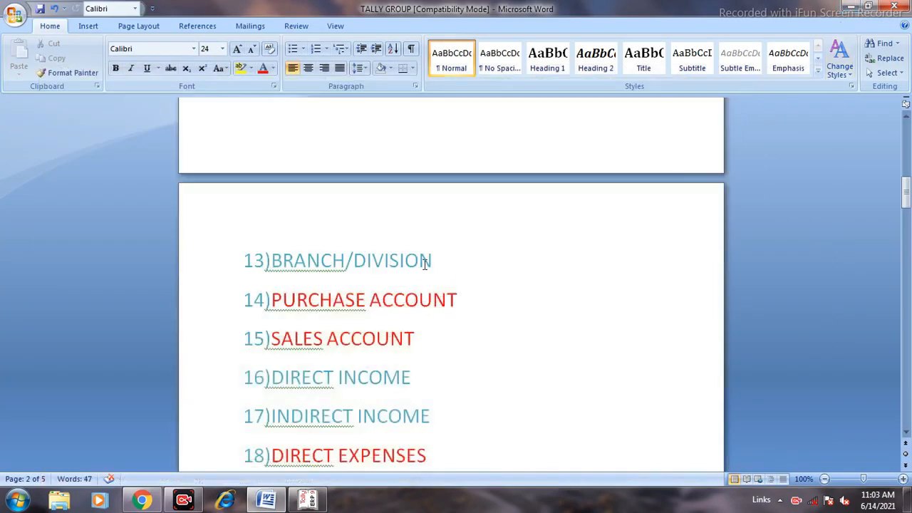
left_click_drag(432, 261, 243, 261)
left_click(308, 499)
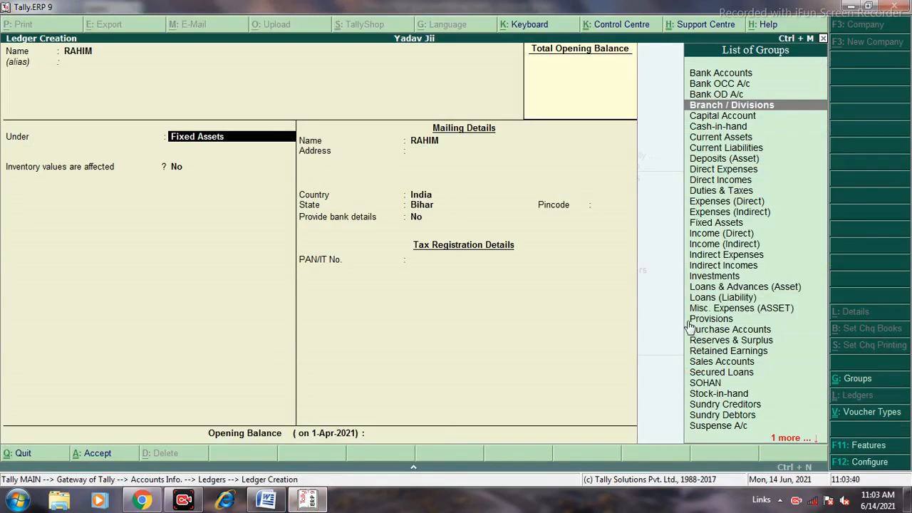
left_click(755, 108)
key("Return")
Step: Keep inventory values at No and the default mailing, bank and tax details for the branch ledger, and save it
key("Return")
key("Return")
key("Return")
key("Return")
key("Return")
key("Return")
key("Return")
key("Return")
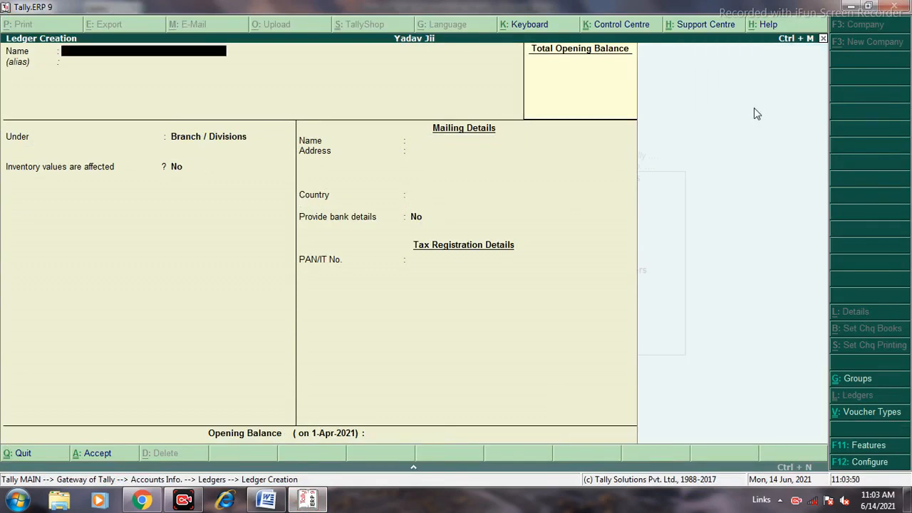
Step: Return to the Word group list and highlight the Purchase Account entry
left_click(852, 6)
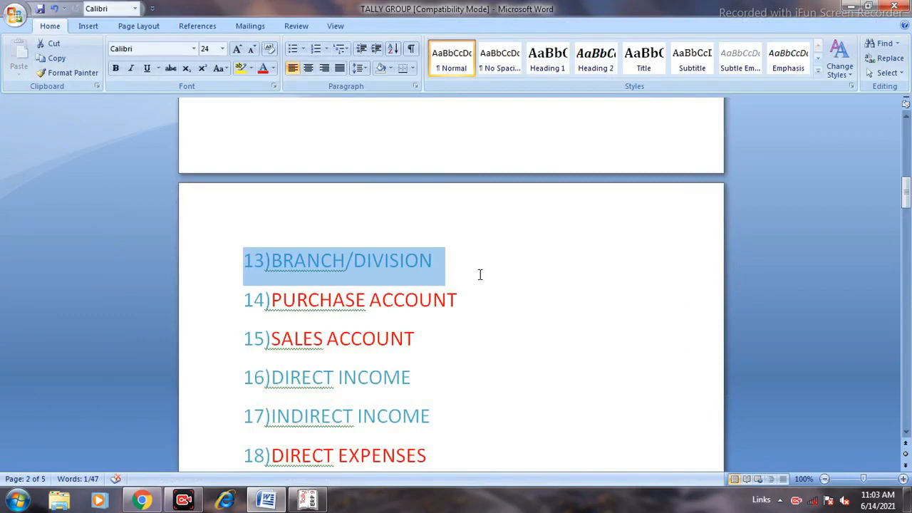
scroll(477, 275, "down", 1)
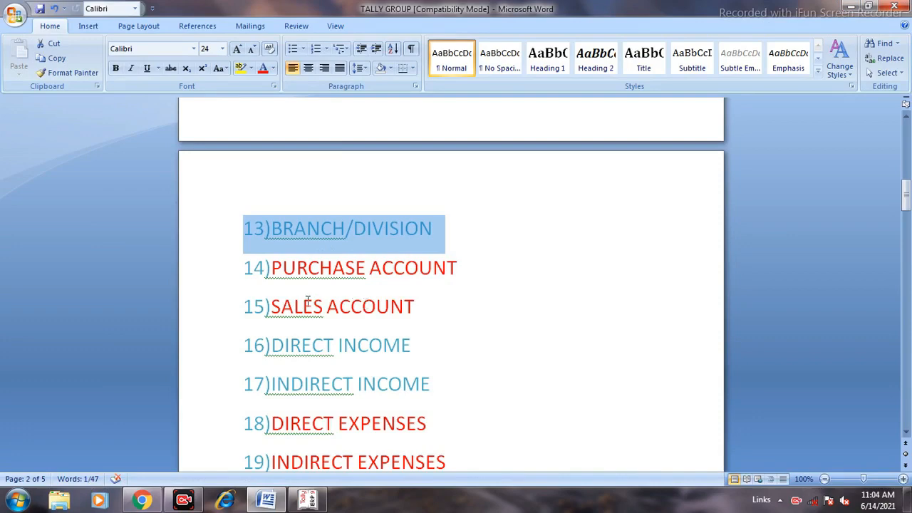
scroll(427, 282, "down", 1)
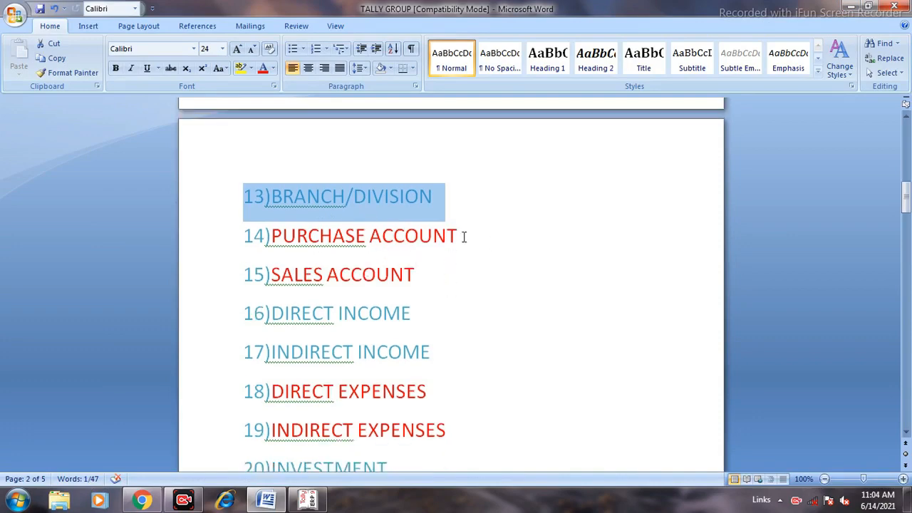
left_click_drag(464, 236, 241, 241)
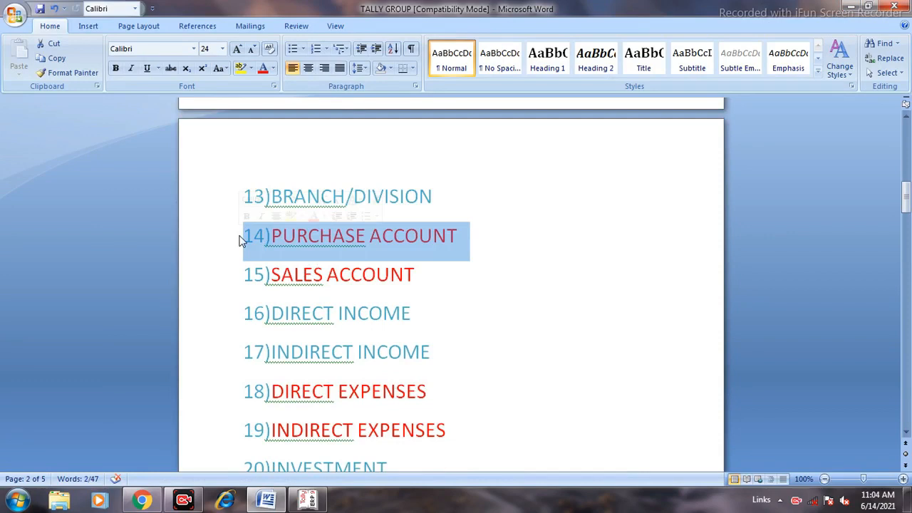
Step: Switch to Tally.ERP 9, quit ledger creation and view a blank Purchase voucher by way of the Inventory Vouchers entry screen
left_click(308, 501)
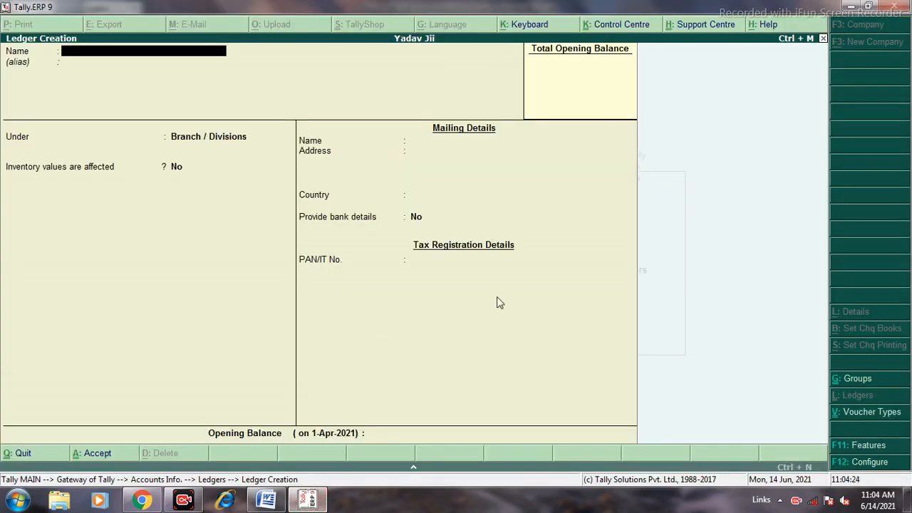
key("Escape")
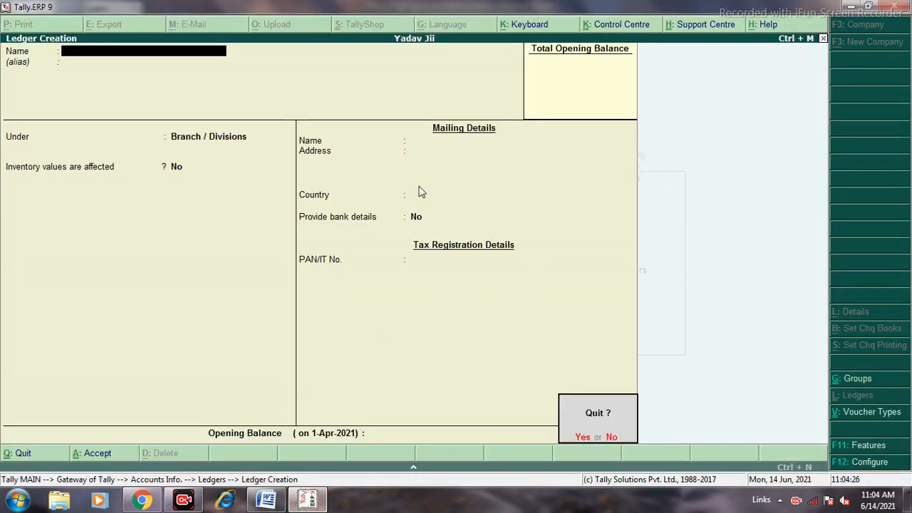
key("y")
key("Escape")
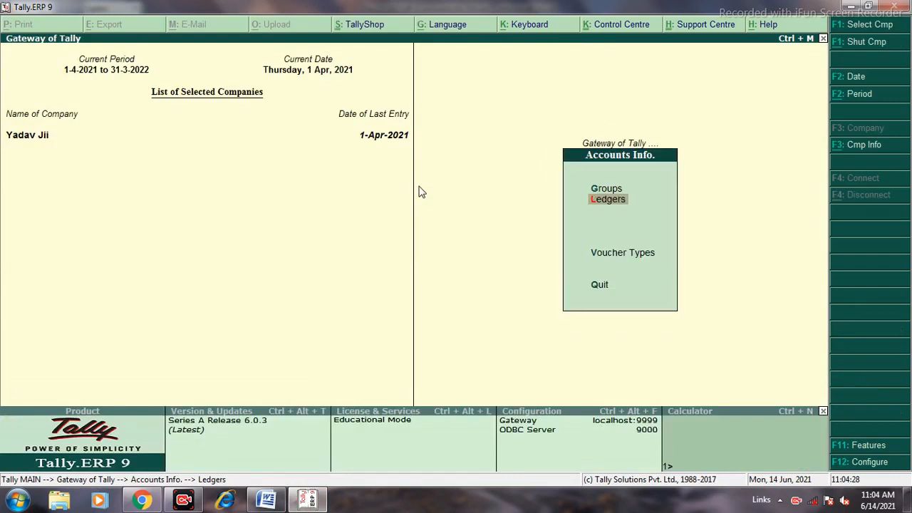
key("Escape")
key("Down")
key("Down")
key("Down")
key("Down")
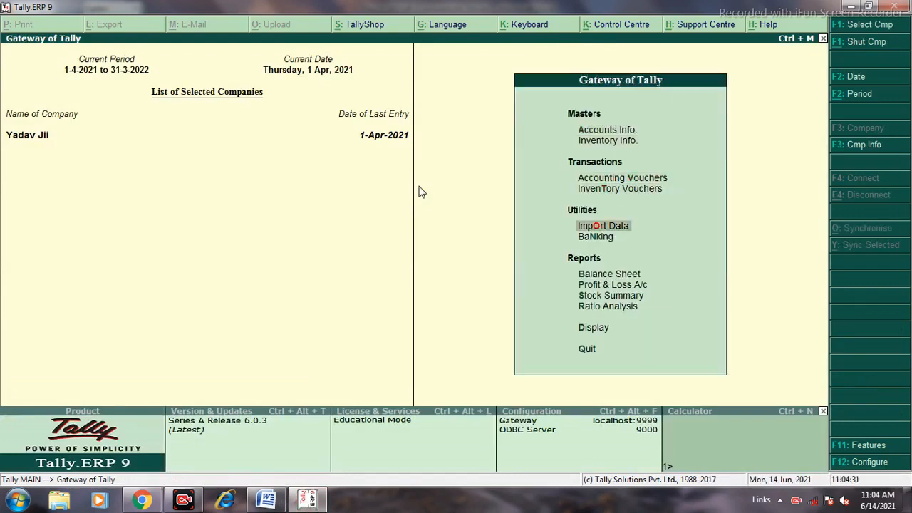
key("Up")
key("Return")
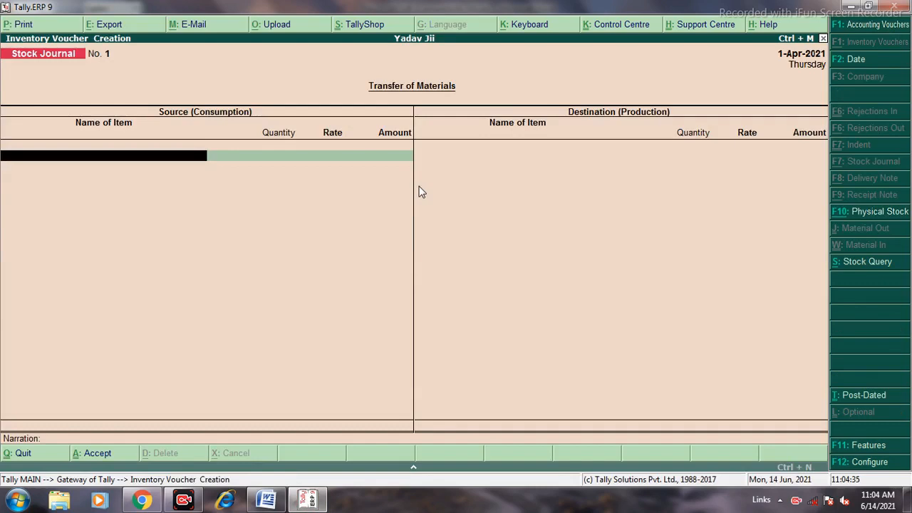
key("F9")
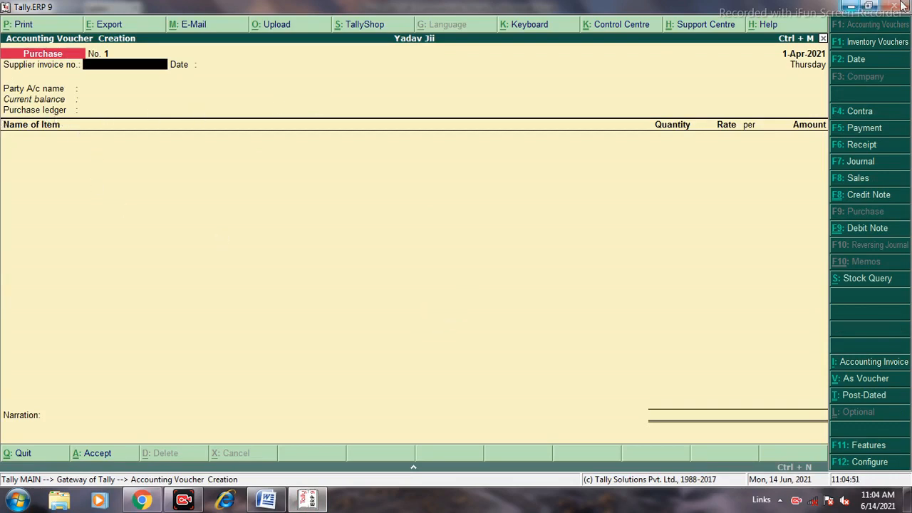
Step: Switch to Word and examine the Sales Account, Direct Income and Indirect Income entries by highlighting them
key("alt+Tab")
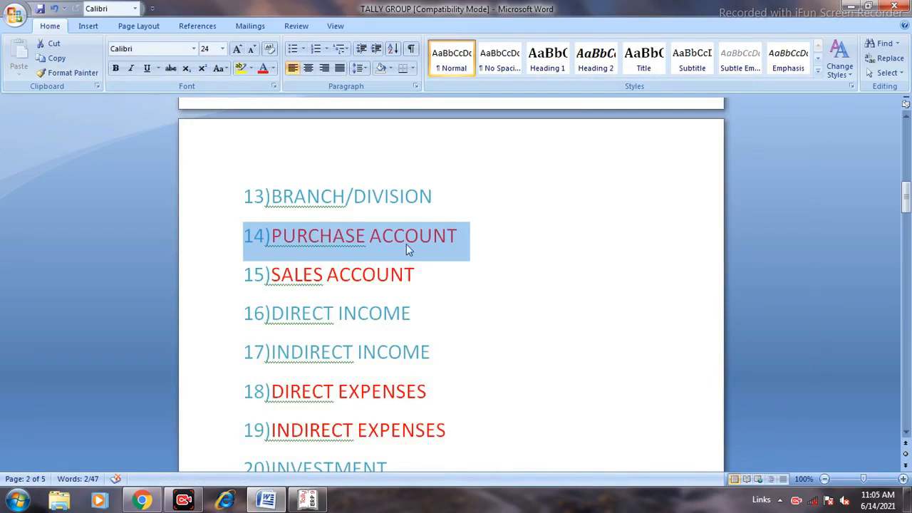
left_click_drag(419, 275, 258, 279)
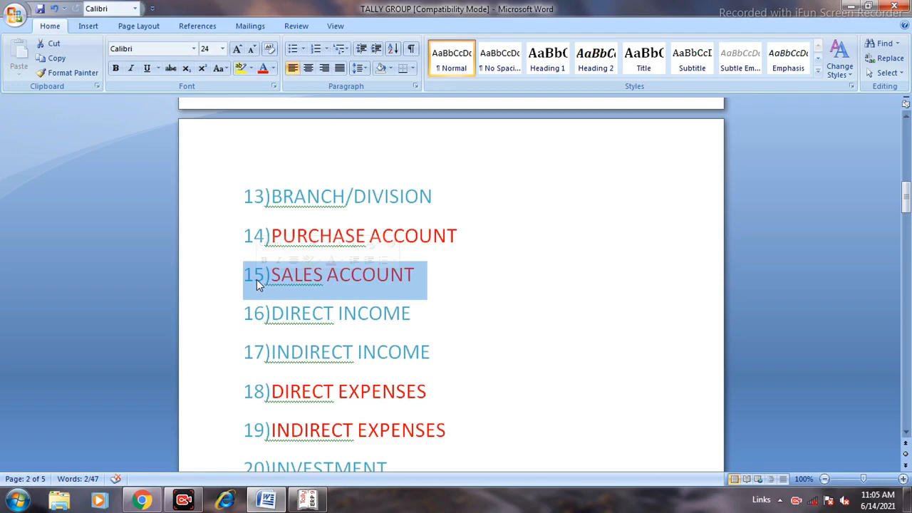
left_click_drag(424, 314, 258, 314)
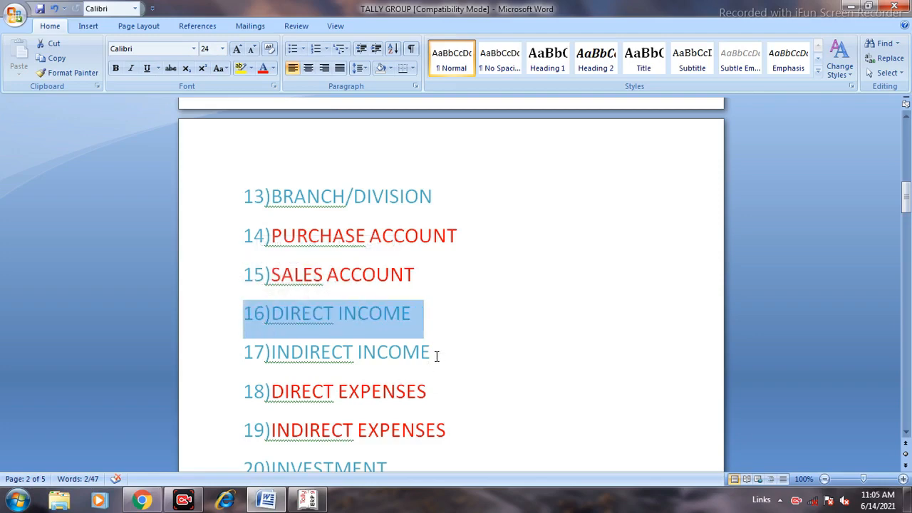
left_click_drag(435, 352, 244, 352)
left_click_drag(229, 313, 377, 357)
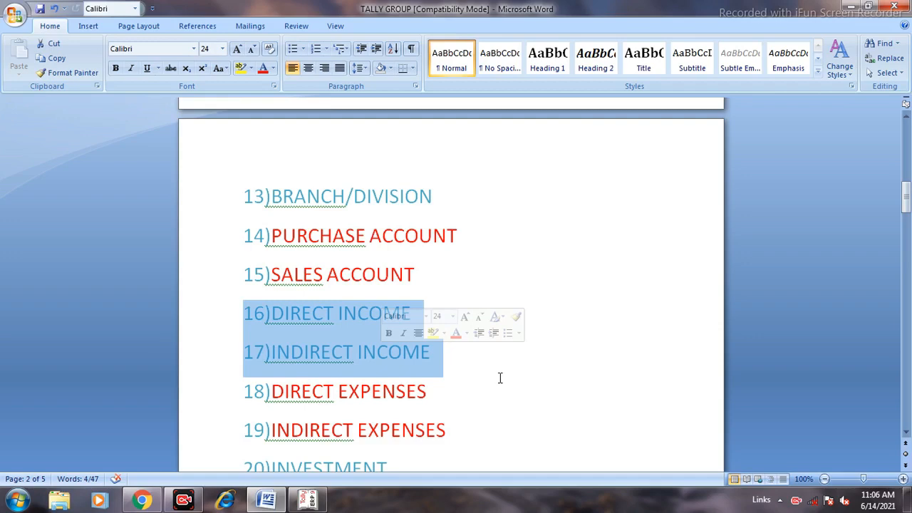
left_click(592, 397)
Step: Switch to Tally.ERP 9, quit the Purchase voucher and open a blank single-ledger creation form under Accounts Info
left_click(308, 502)
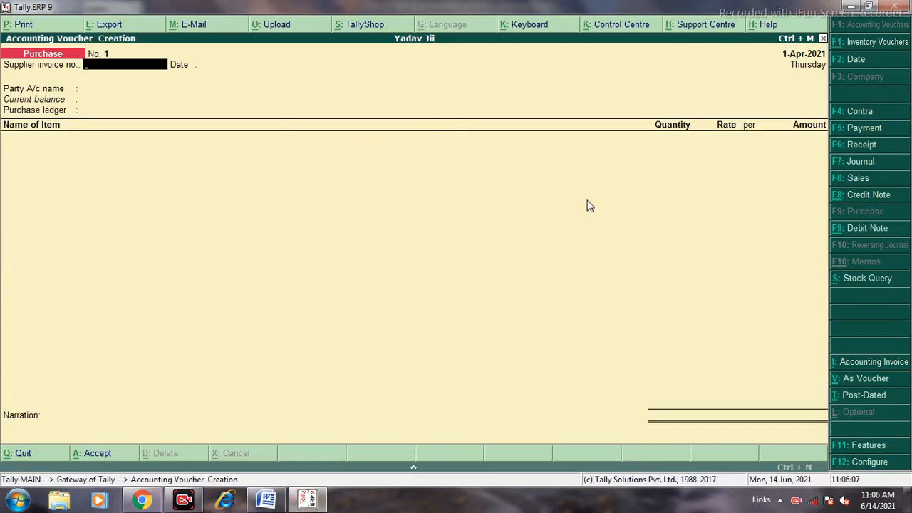
key("Escape")
key("Escape")
key("Escape")
key("Escape")
key("Escape")
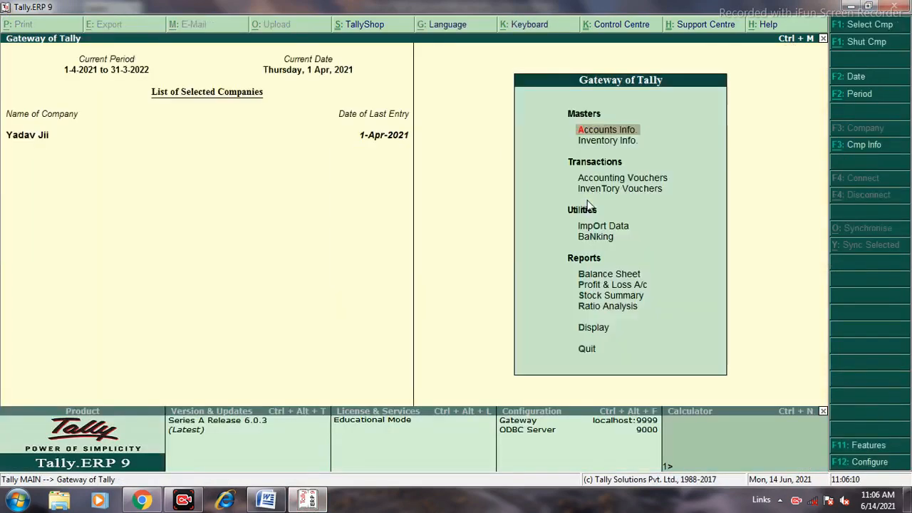
key("Return")
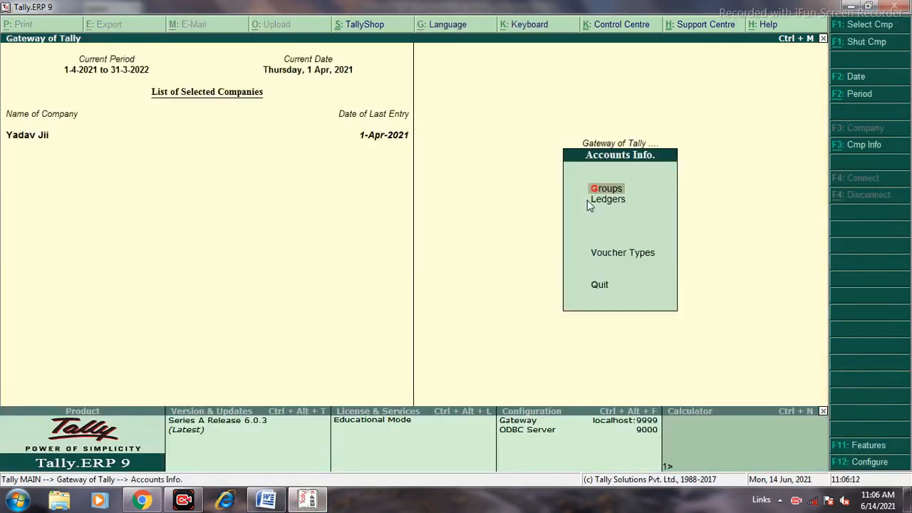
key("Down")
key("Return")
key("Return")
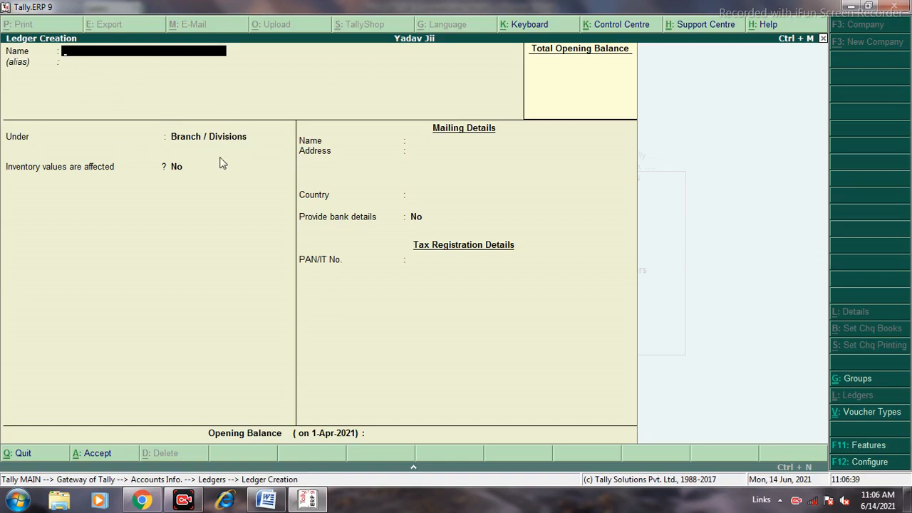
Step: Highlight the Indirect Income entry in the Word group list and glance at the blank ledger form in Tally.ERP 9
left_click(849, 7)
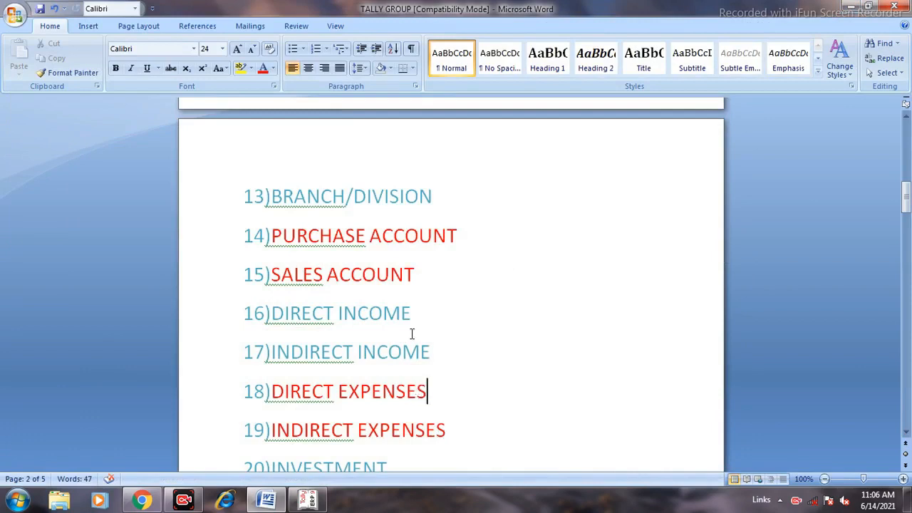
left_click_drag(430, 351, 241, 347)
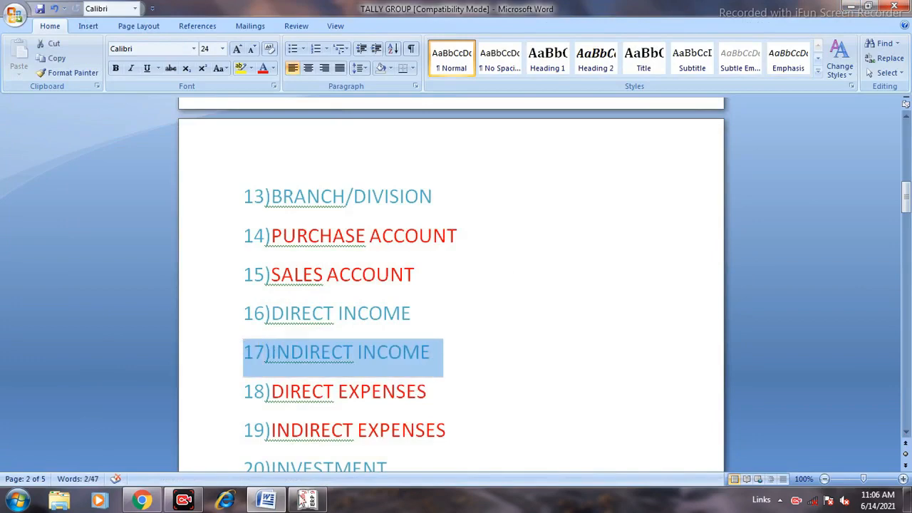
key("alt+Tab")
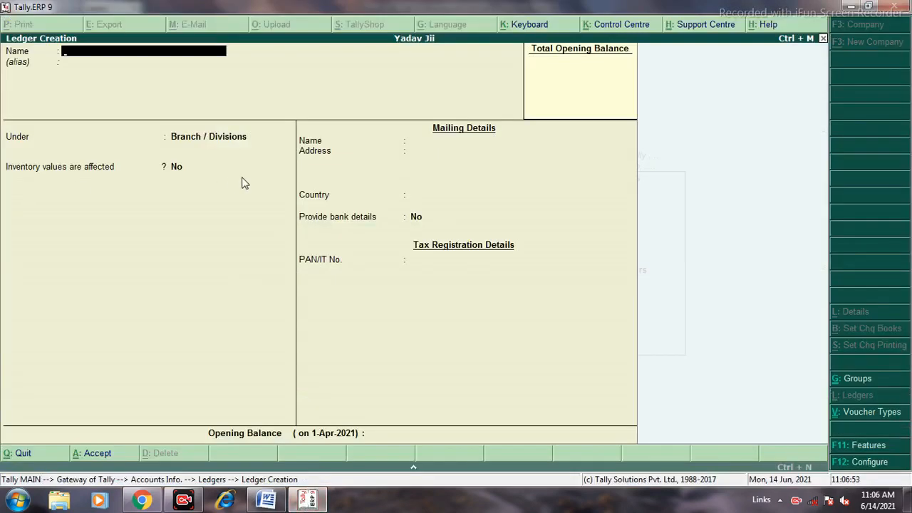
left_click(852, 6)
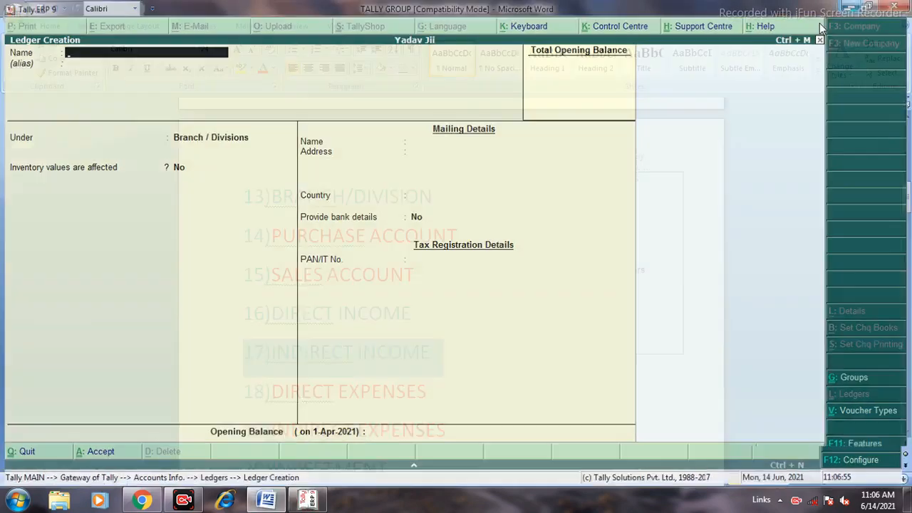
Step: Examine the Indirect Expenses and Indirect Income entries in the Word group list by highlighting each one
scroll(492, 321, "down", 2)
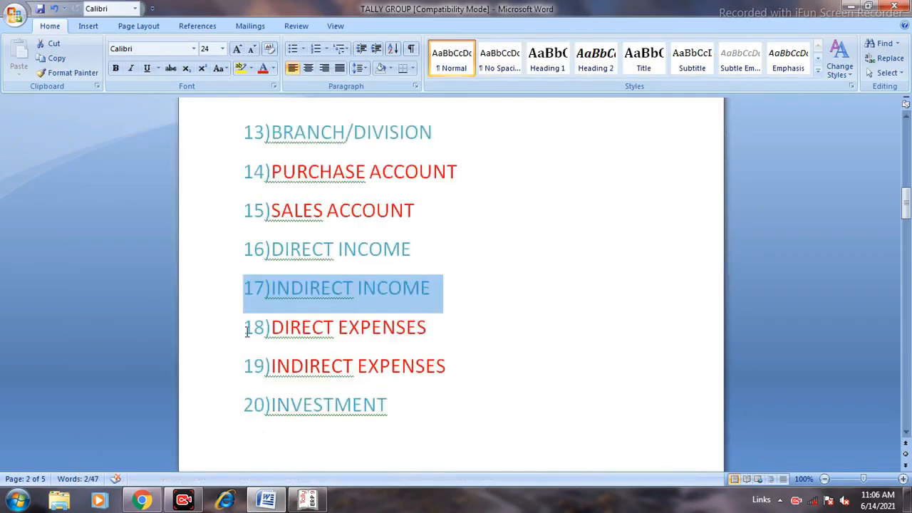
left_click_drag(246, 332, 217, 368)
left_click(455, 371)
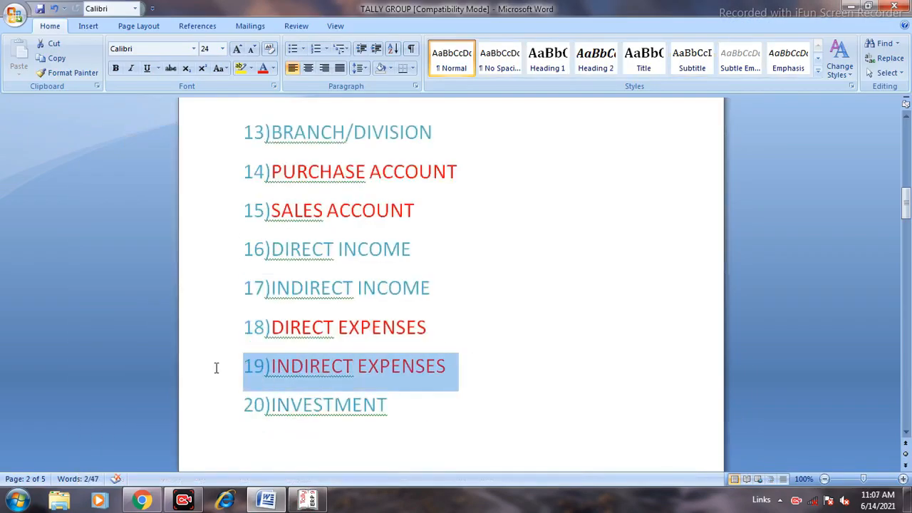
left_click(637, 314)
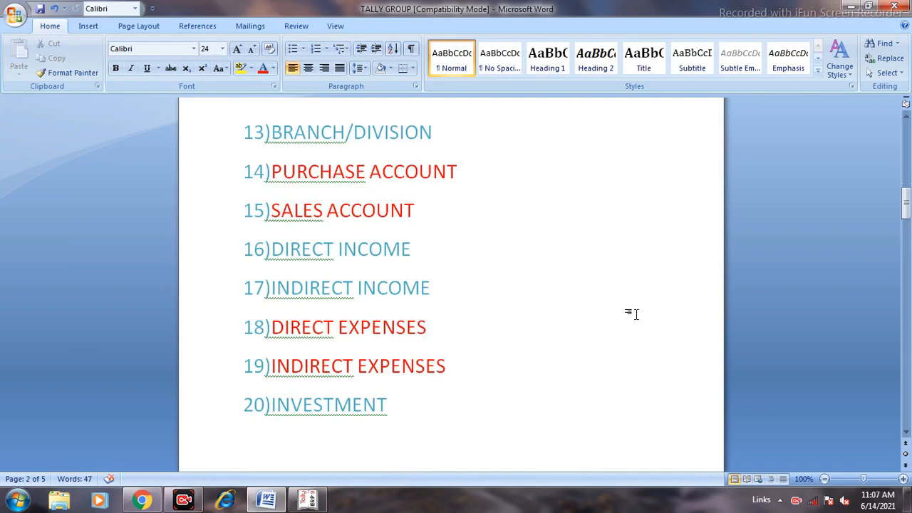
left_click_drag(432, 288, 229, 290)
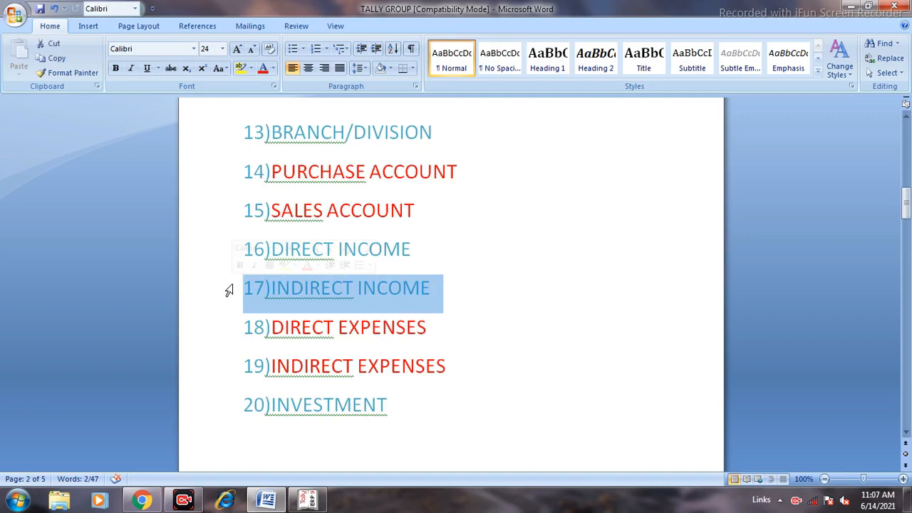
left_click(432, 397)
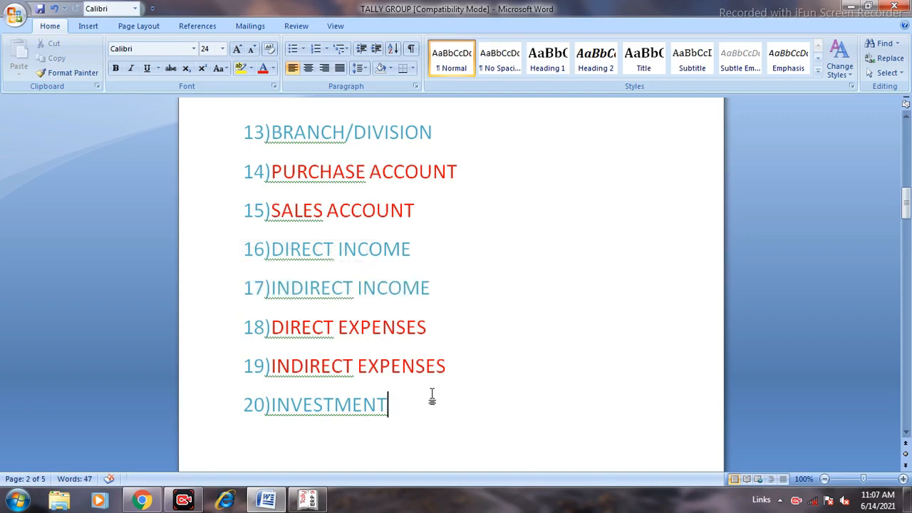
Step: Compare the Direct Expenses and Indirect Expenses entries in the Word group list by highlighting each in turn
left_click_drag(447, 367, 254, 367)
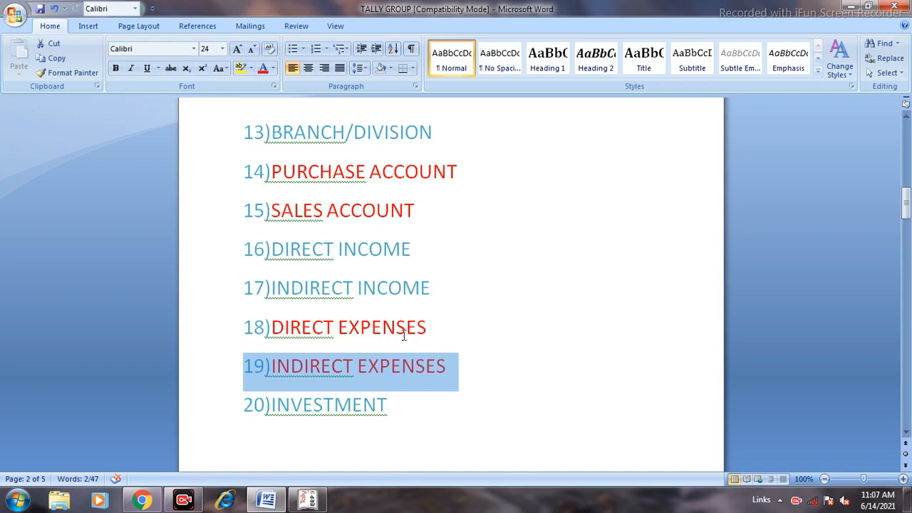
left_click_drag(429, 327, 237, 326)
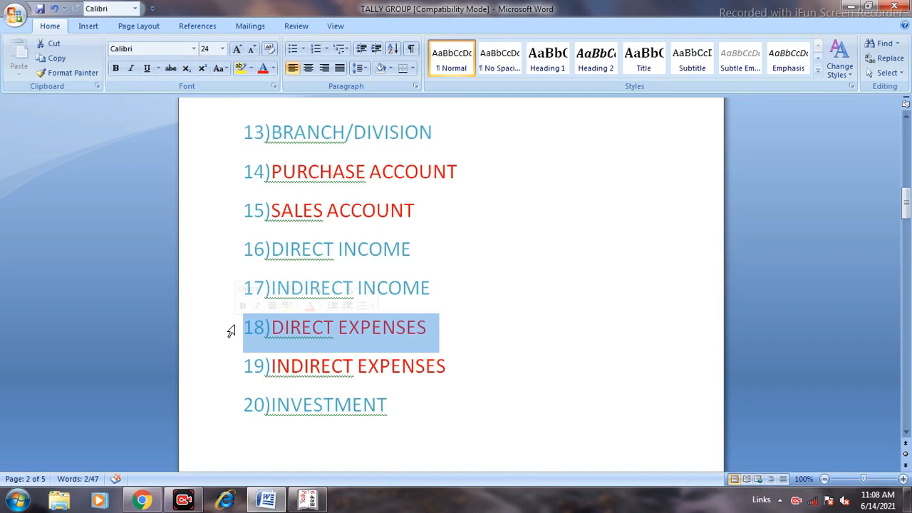
left_click(229, 366)
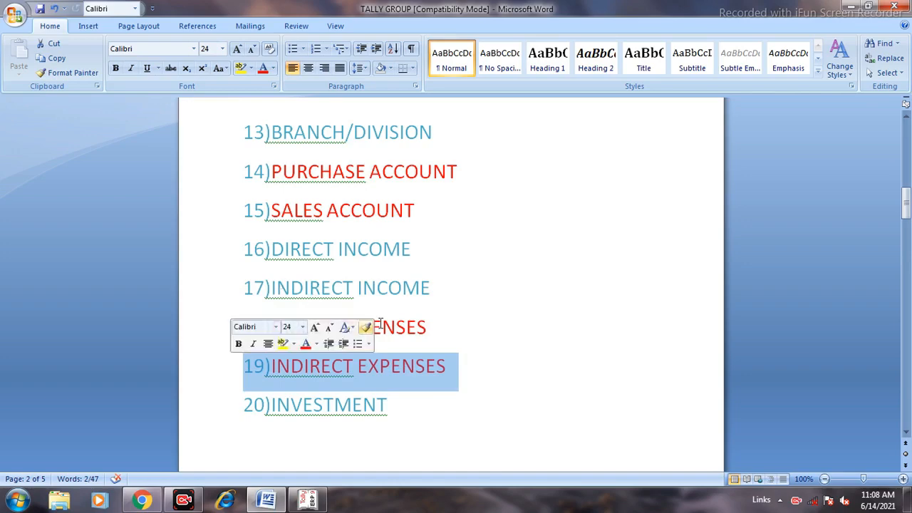
left_click_drag(432, 326, 256, 324)
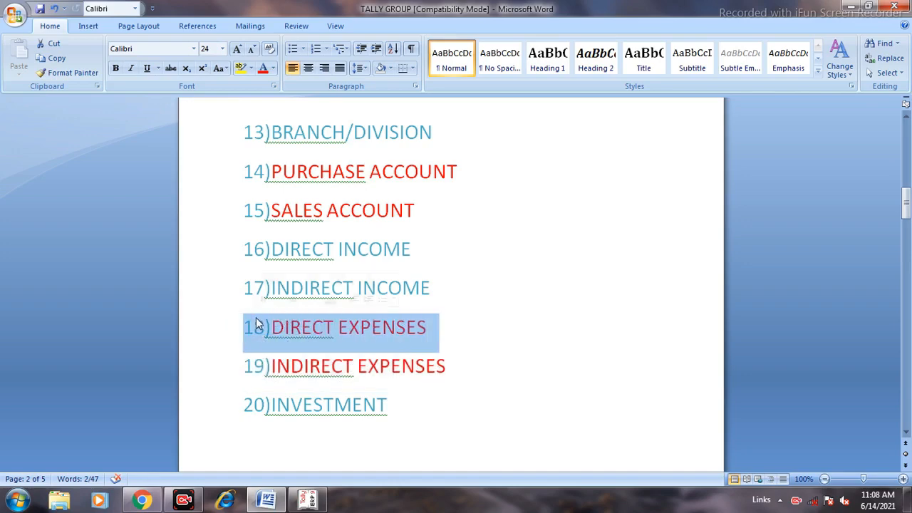
left_click_drag(461, 368, 240, 364)
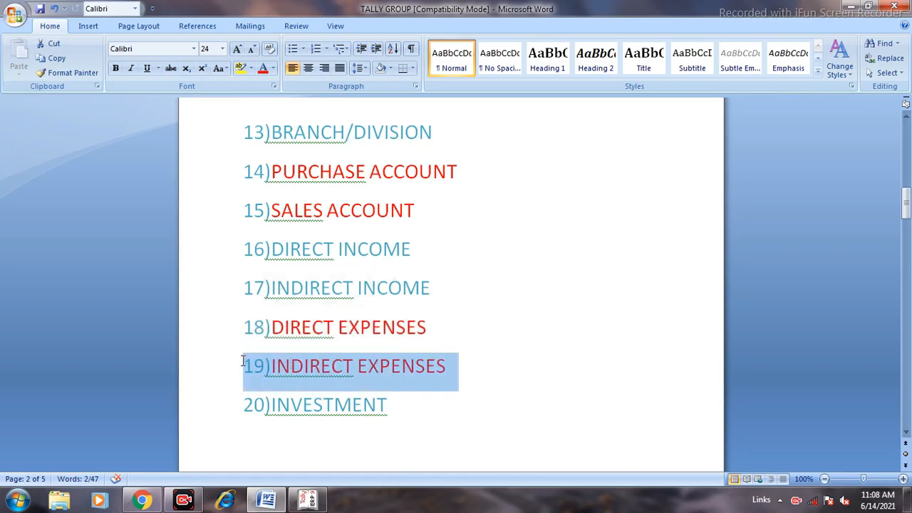
Step: Highlight the Investment entry in the group list, glance at the blank ledger form in Tally.ERP 9 and return to Word
left_click(457, 470)
left_click_drag(389, 407, 220, 400)
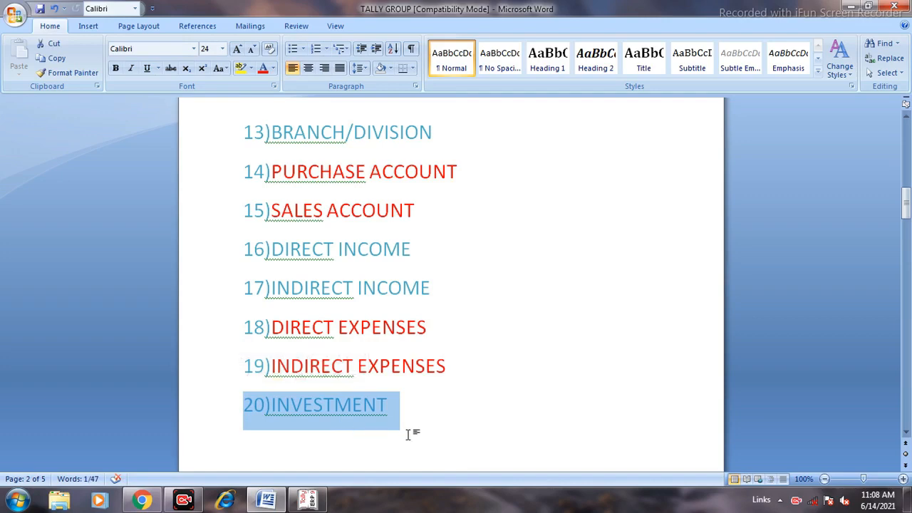
left_click(307, 500)
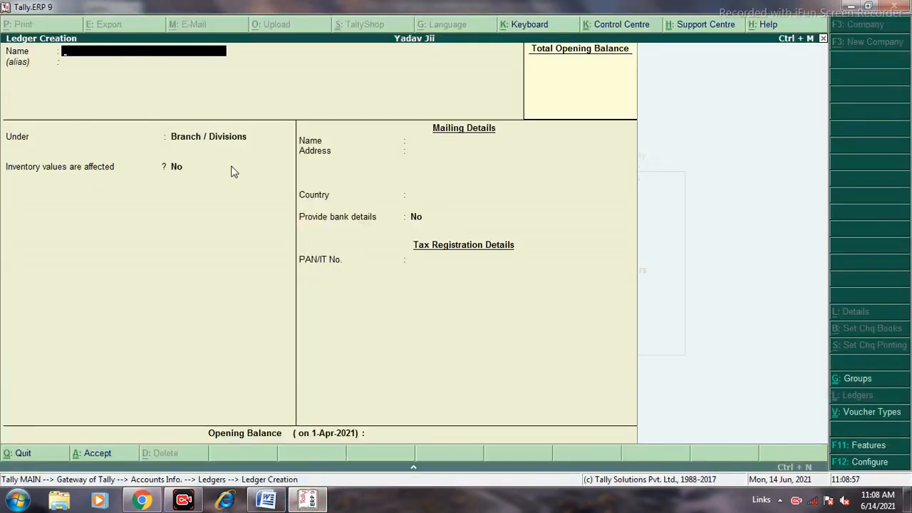
left_click(851, 6)
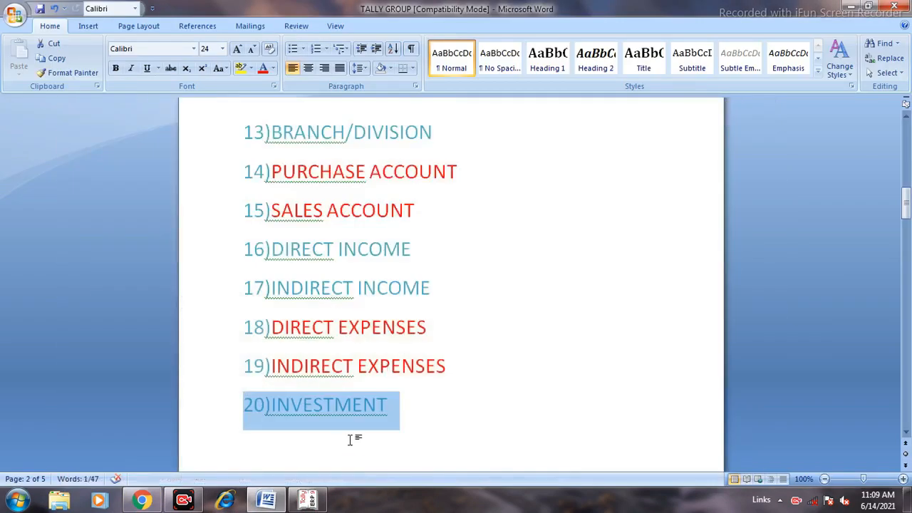
Step: Review the whole group list from Investment back to the Capital Account entry under the List of Group heading
scroll(460, 342, "up", 7)
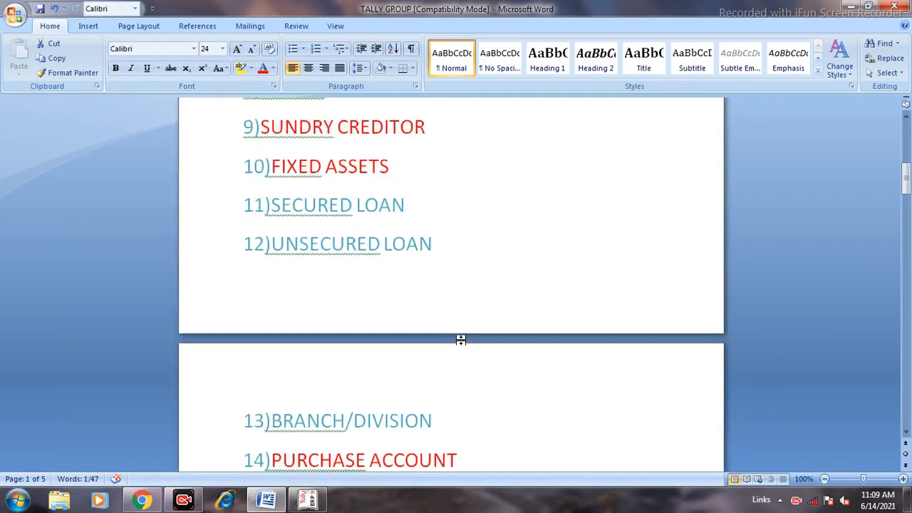
scroll(460, 341, "up", 3)
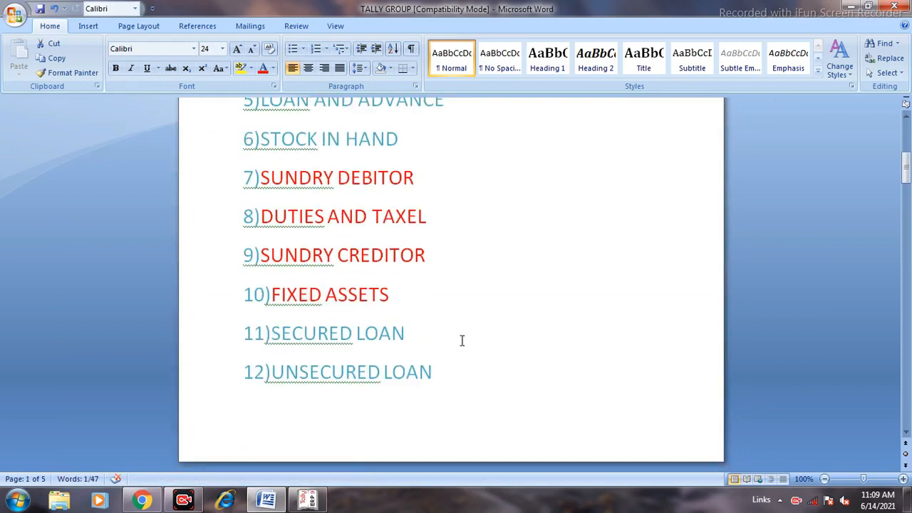
scroll(462, 341, "up", 5)
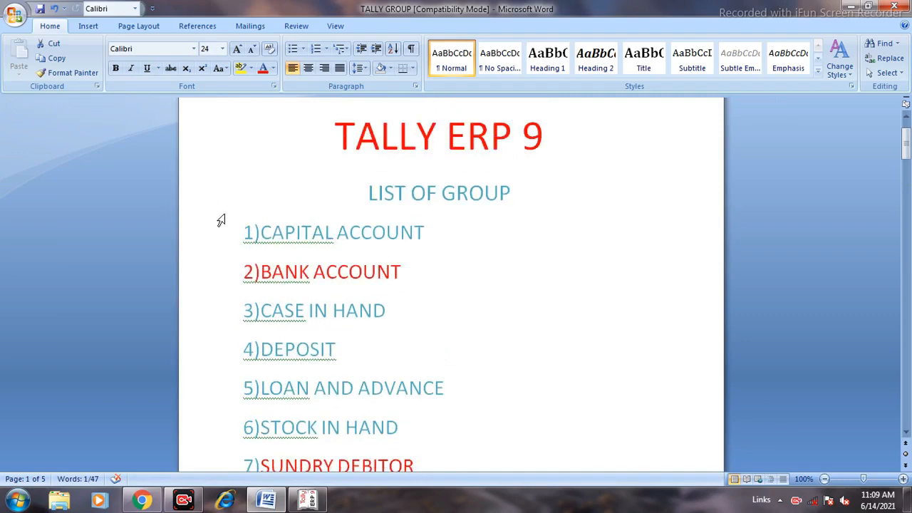
left_click_drag(221, 221, 407, 461)
left_click(570, 299)
scroll(568, 234, "up", 2)
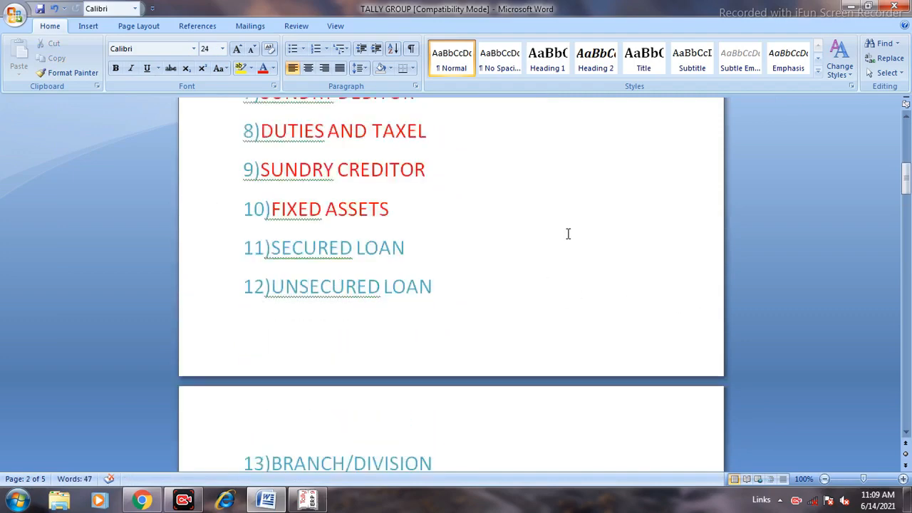
scroll(568, 234, "up", 5)
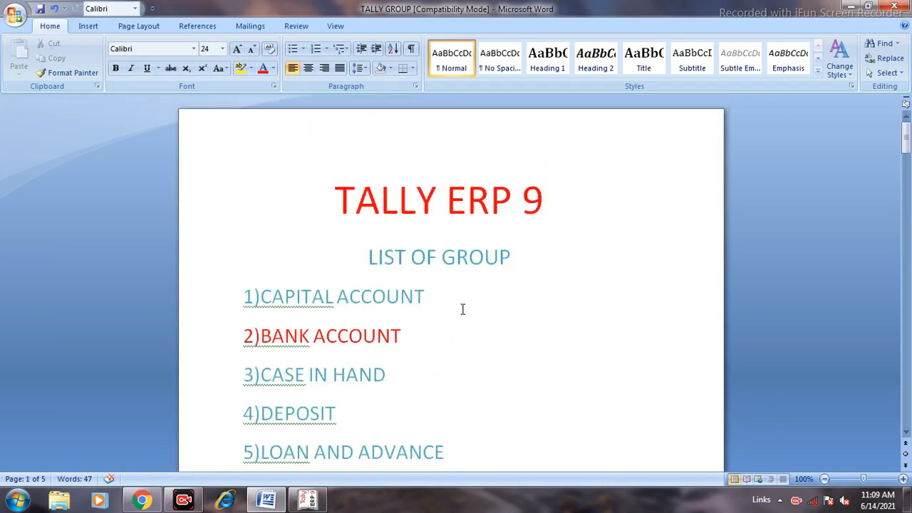
scroll(546, 352, "down", 1)
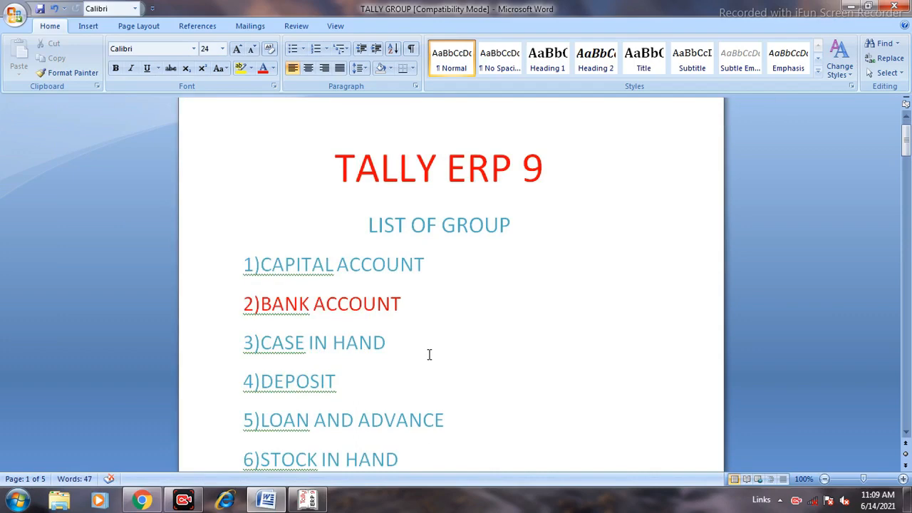
Step: Examine the Deposit, Loan and Advance and Stock in Hand entries by highlighting them one after another
triple_click(332, 381)
scroll(590, 407, "down", 2)
left_click_drag(452, 361, 257, 368)
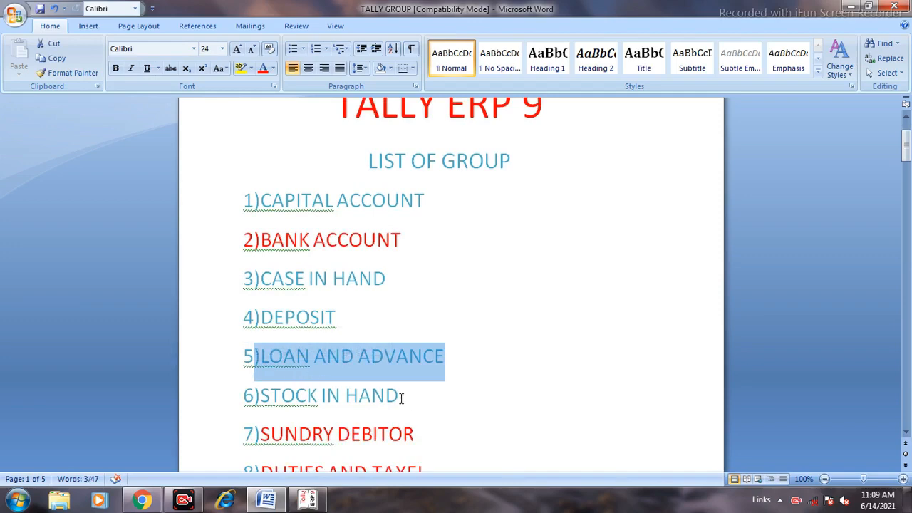
left_click_drag(401, 399, 211, 398)
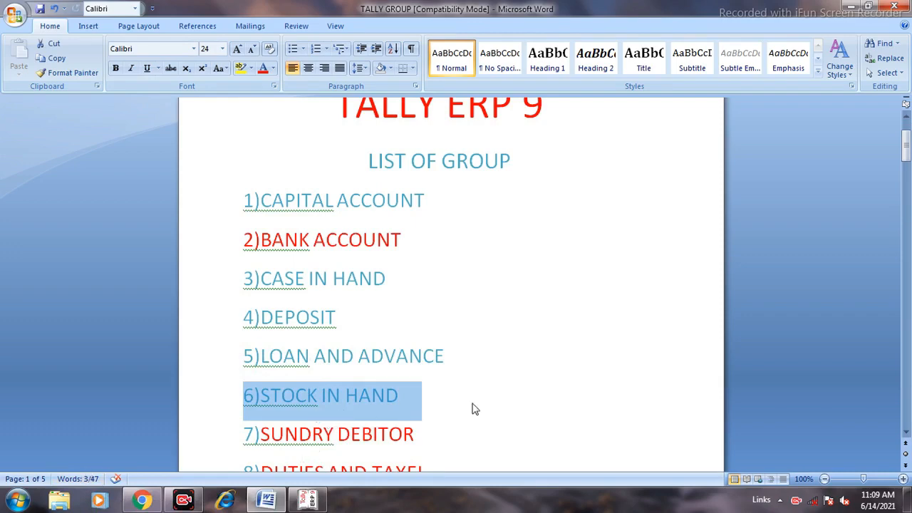
Step: Examine the Sundry Debitor, Duties and Taxel and Sundry Creditor entries by highlighting them one after another
scroll(473, 407, "down", 2)
left_click(226, 390)
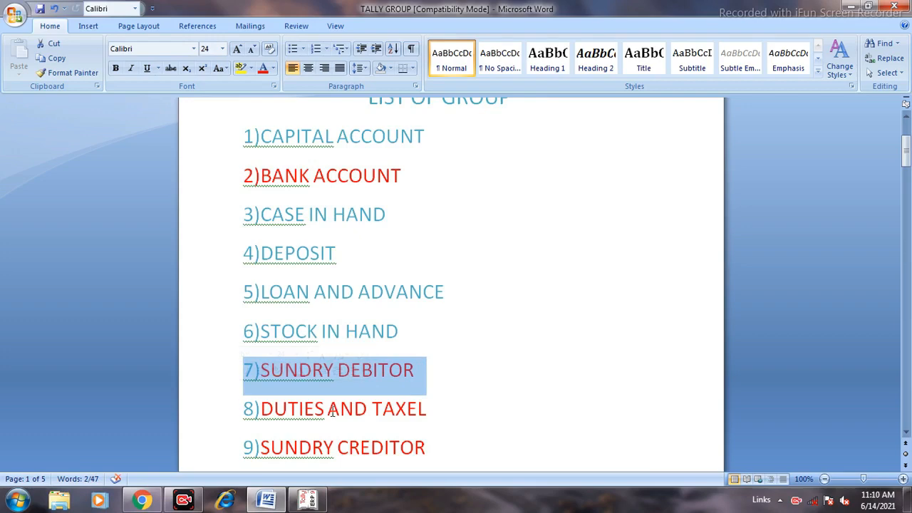
scroll(438, 397, "down", 1)
left_click_drag(434, 385, 240, 395)
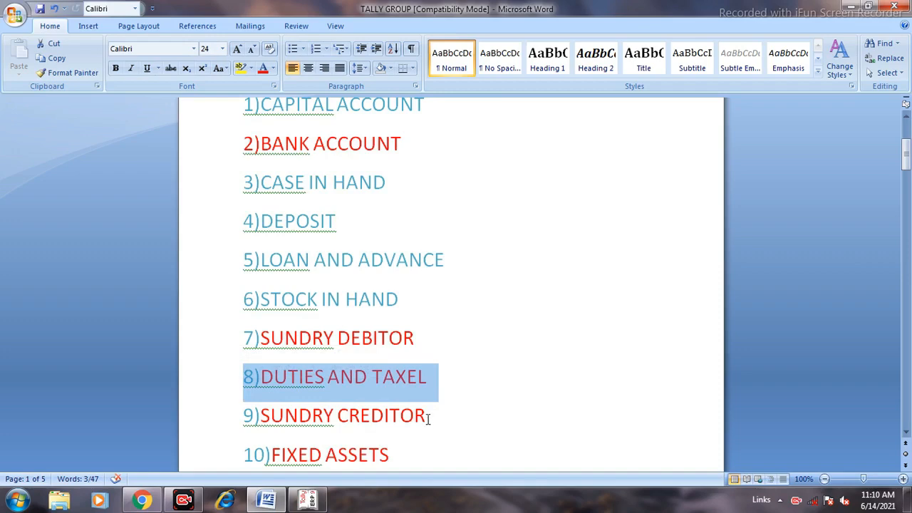
left_click_drag(427, 416, 240, 435)
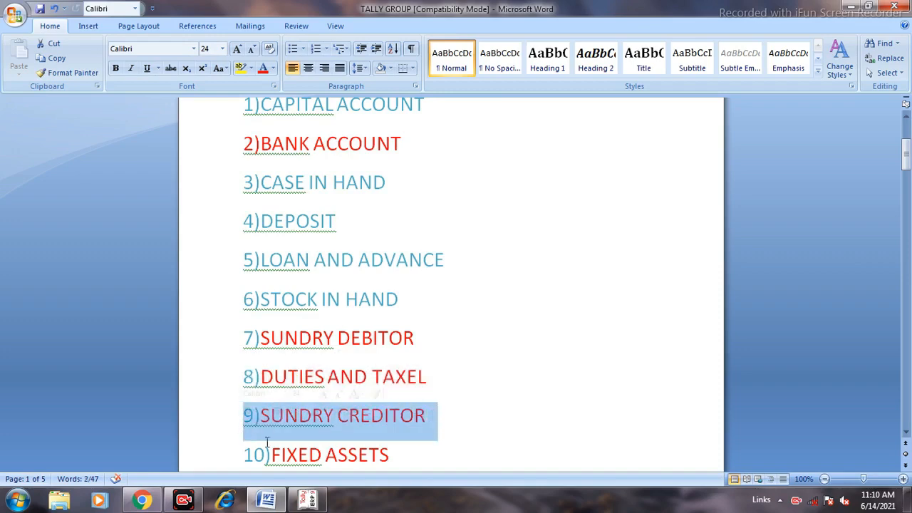
Step: Examine the Fixed Assets, Secured Loan and Unsecured Loan entries by highlighting them in the group list
scroll(468, 397, "down", 2)
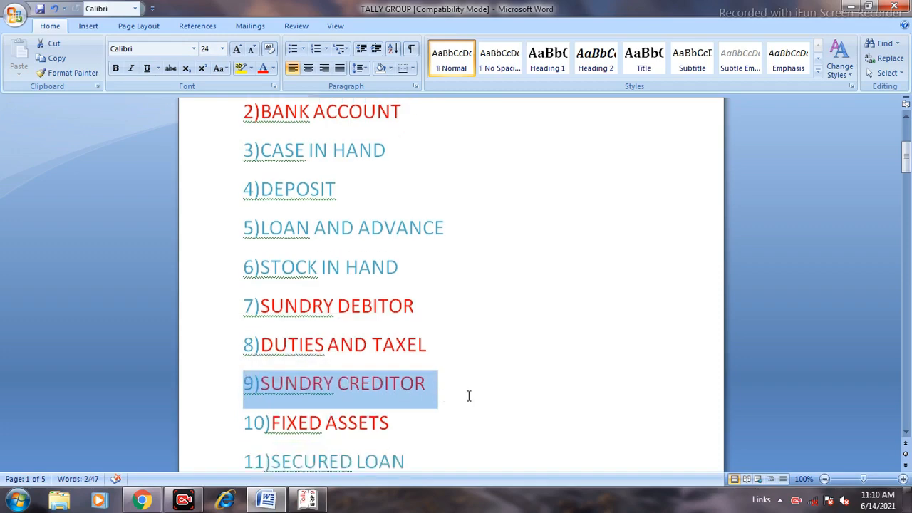
left_click_drag(391, 396, 182, 403)
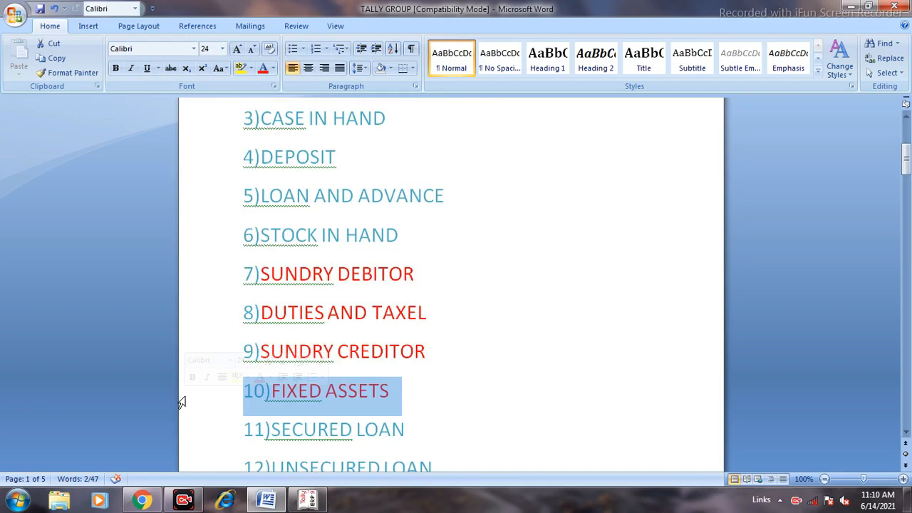
scroll(300, 335, "down", 2)
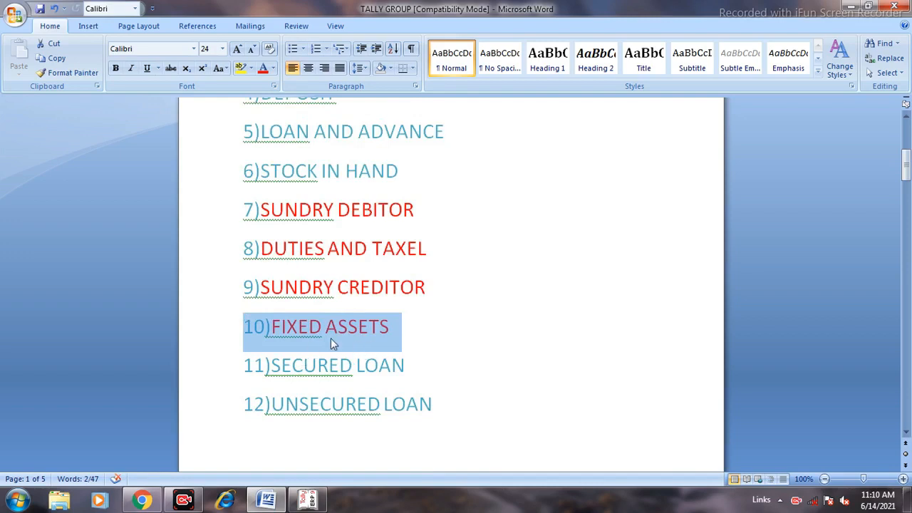
triple_click(410, 368)
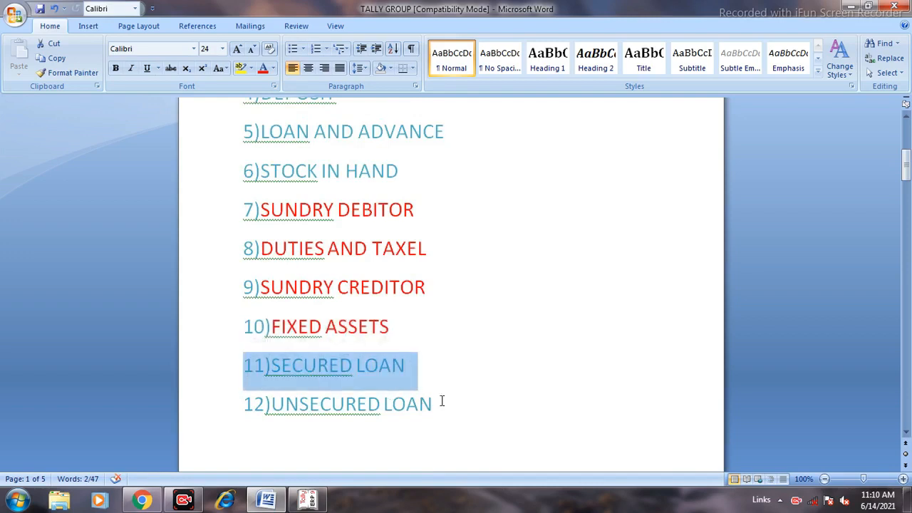
triple_click(413, 393)
left_click(556, 360)
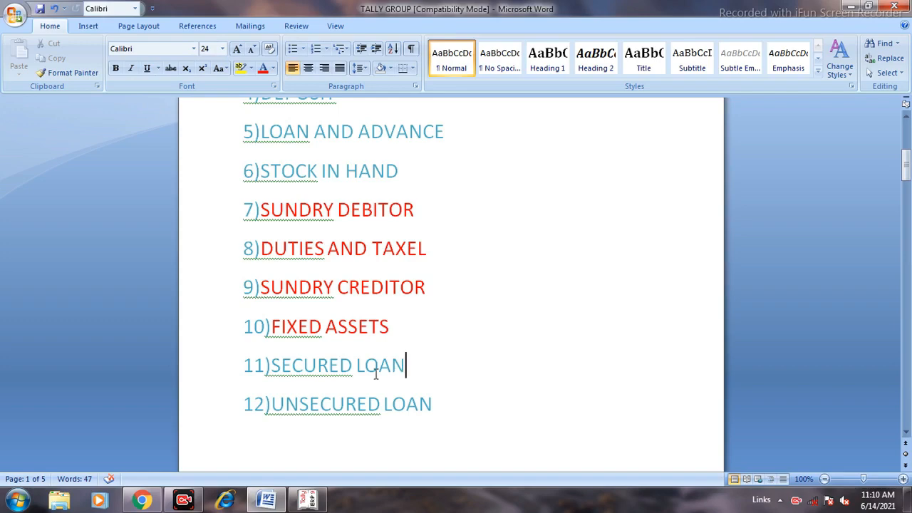
left_click(438, 407)
left_click(177, 432)
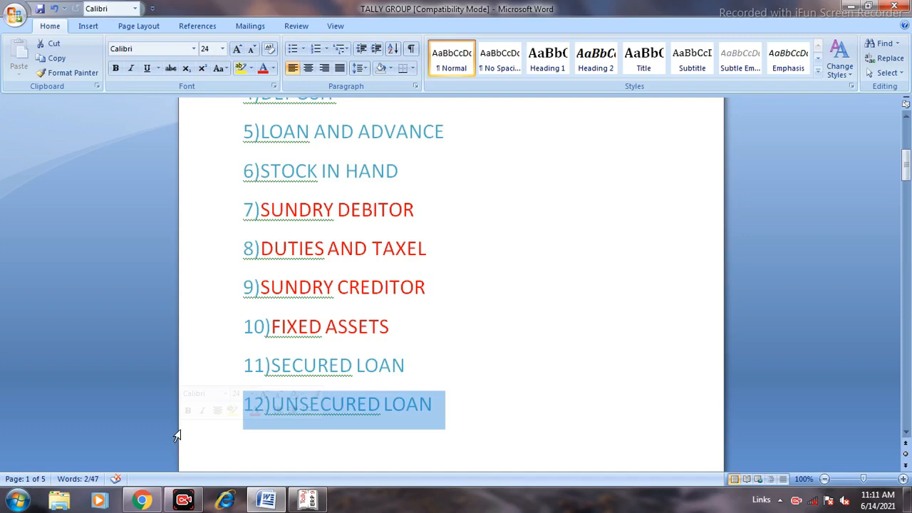
left_click_drag(410, 365, 231, 375)
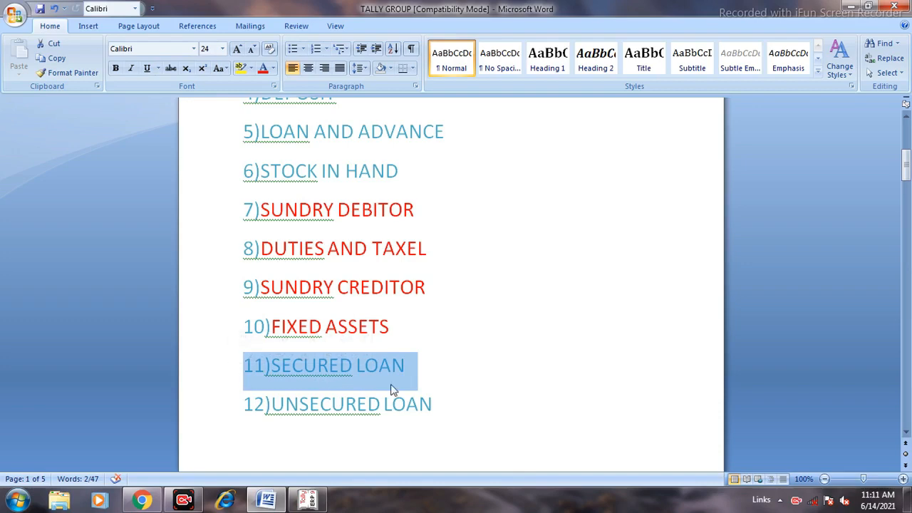
Step: Examine the Branch/Division and Purchase Account entries on the second page by highlighting each one
scroll(470, 393, "down", 5)
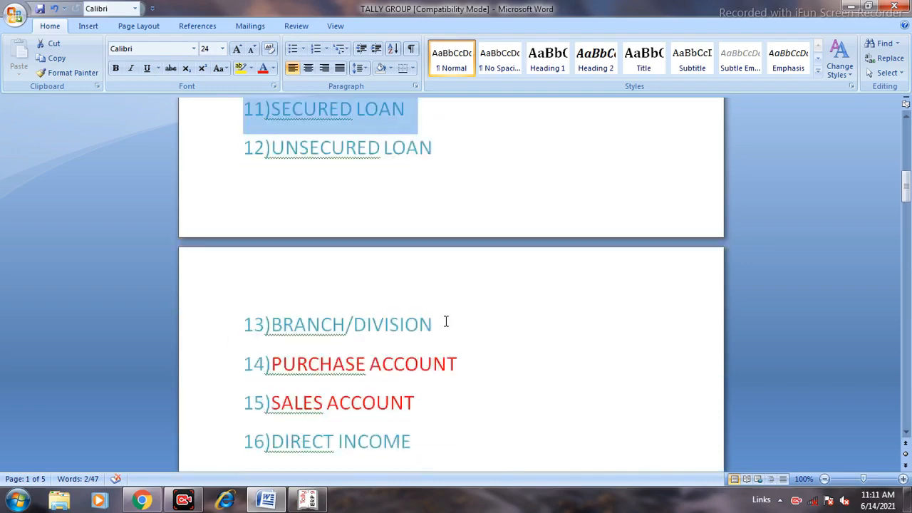
left_click_drag(444, 322, 179, 326)
left_click(632, 354)
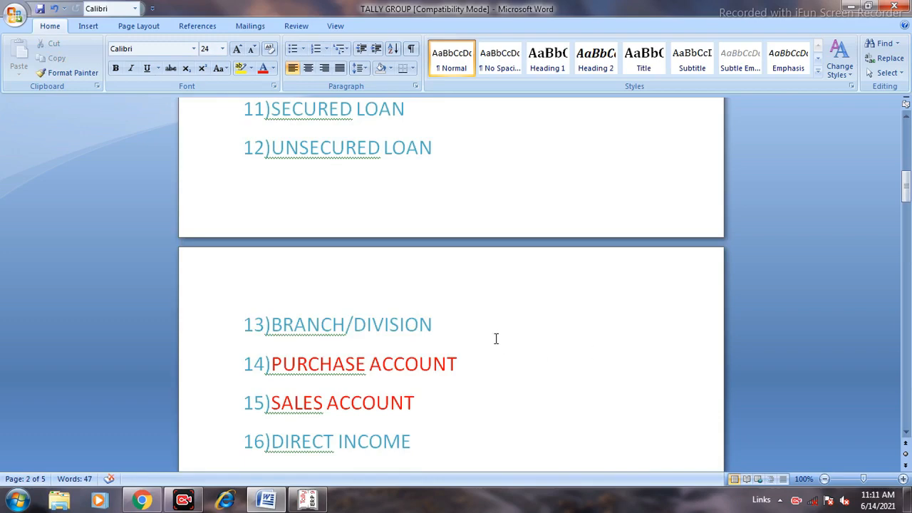
left_click(431, 327)
left_click_drag(431, 326, 252, 332)
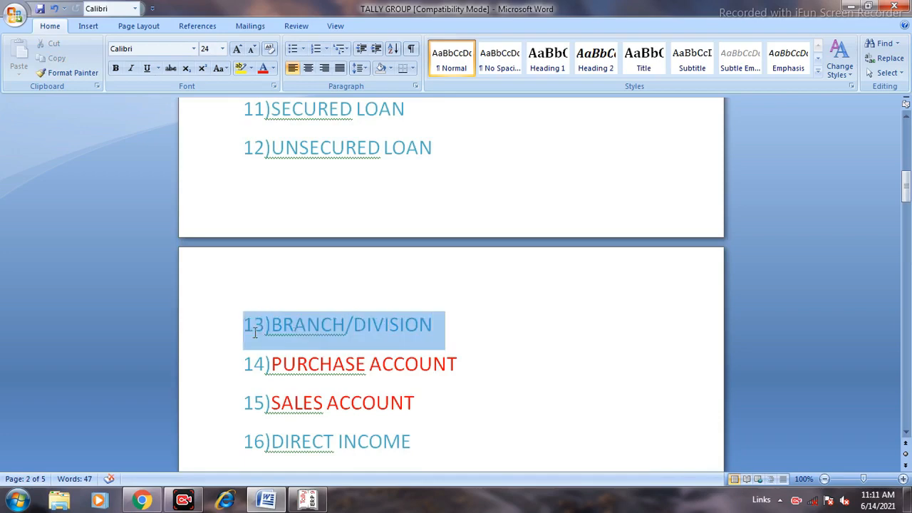
left_click(457, 368)
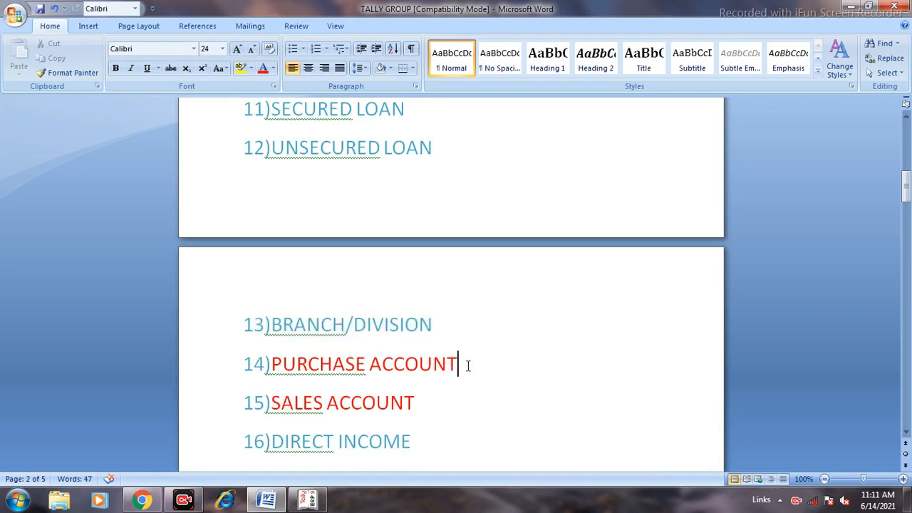
left_click_drag(464, 369, 217, 368)
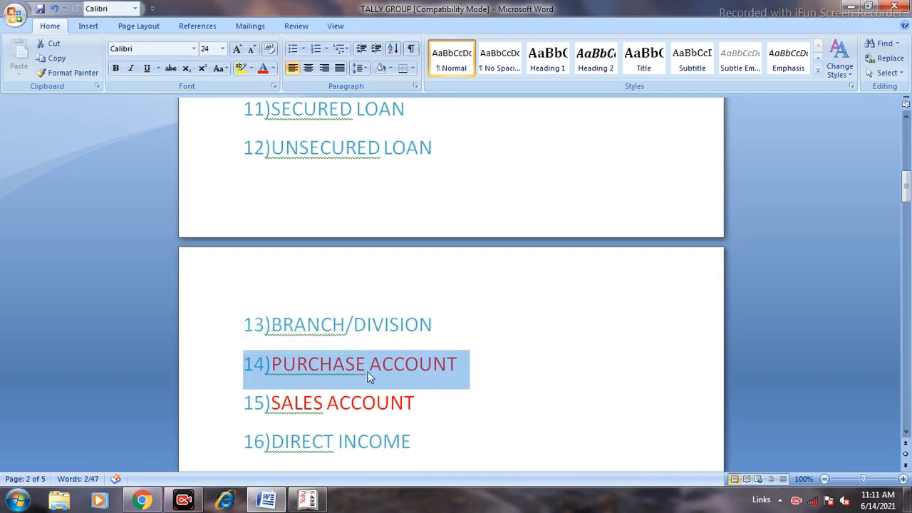
Step: Highlight the Sales Account and Direct Income entries to examine them, and clear the selection
left_click_drag(434, 411, 250, 402)
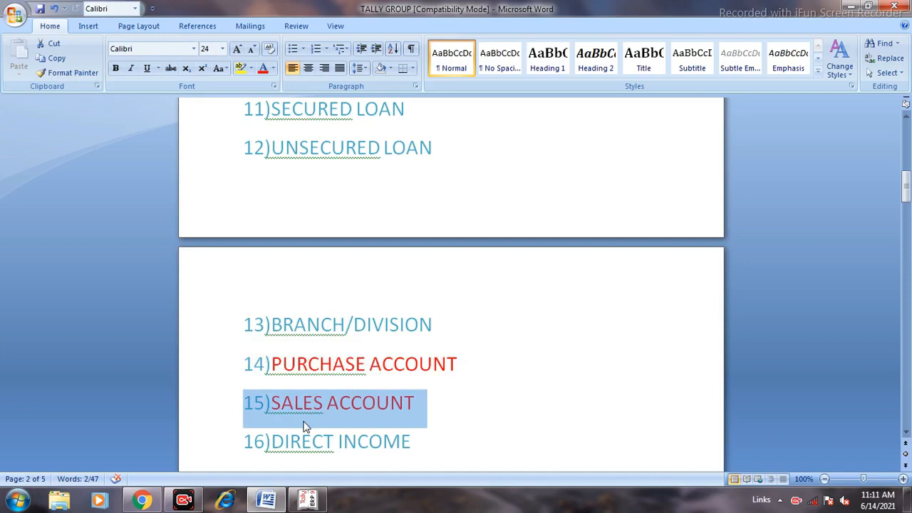
scroll(305, 426, "down", 2)
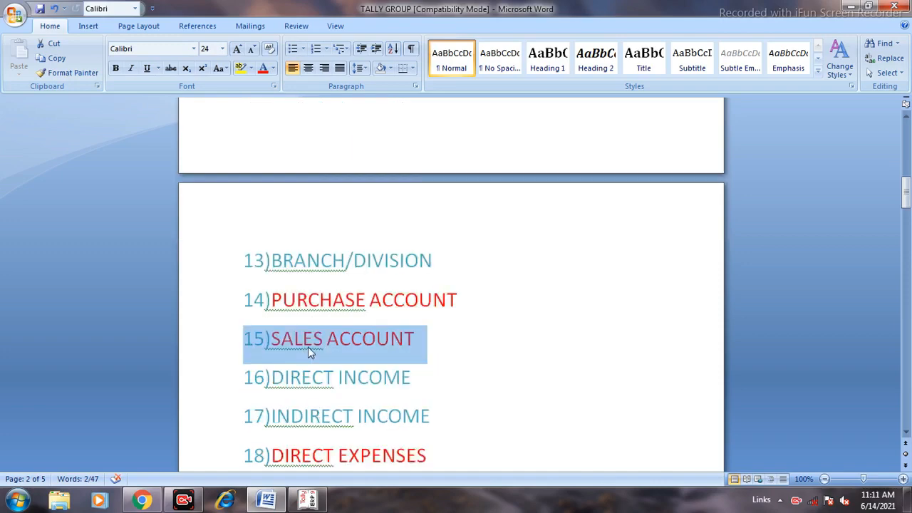
left_click_drag(416, 376, 253, 379)
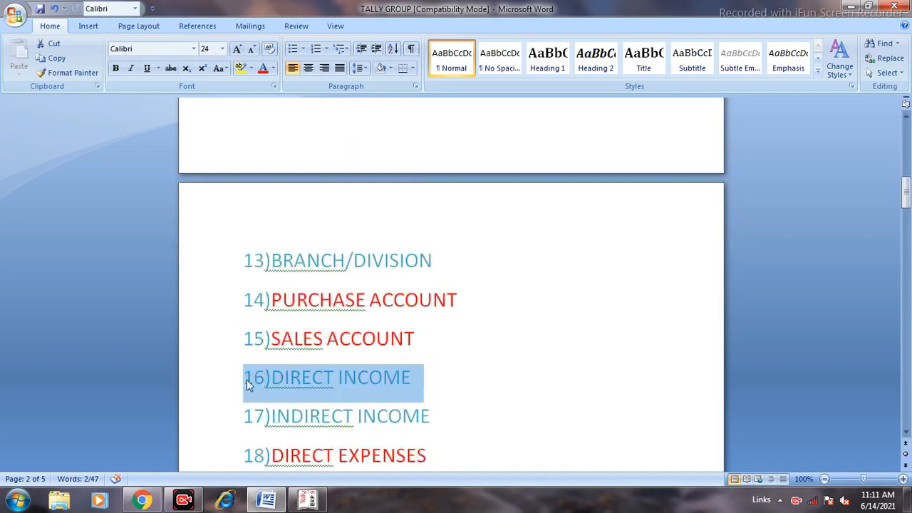
left_click(485, 375)
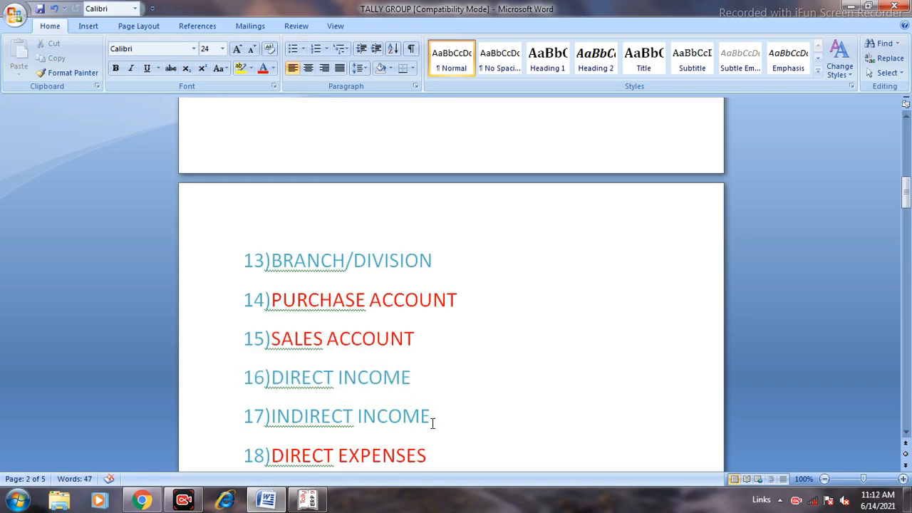
Step: Examine the Indirect Income, Direct Expenses and Indirect Expenses entries by highlighting them one after another, and clear the selection
left_click_drag(432, 422, 230, 423)
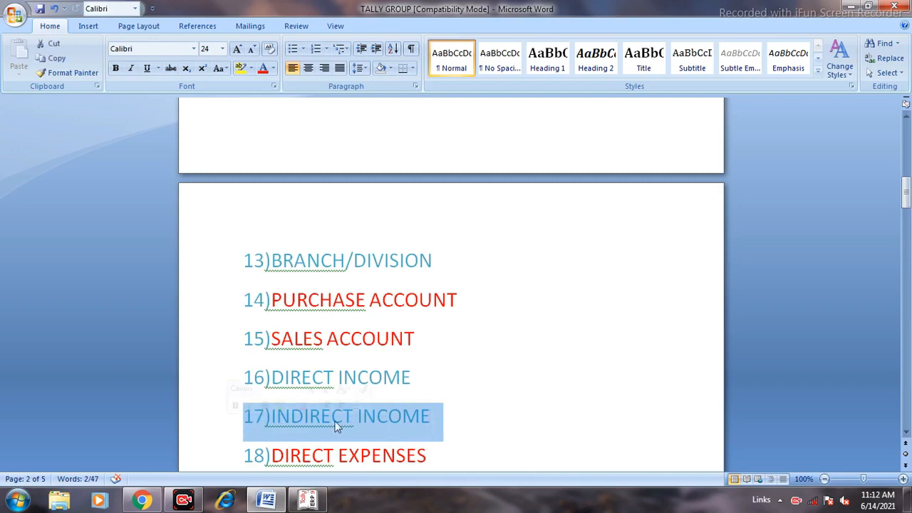
scroll(468, 397, "down", 2)
left_click_drag(435, 399, 225, 404)
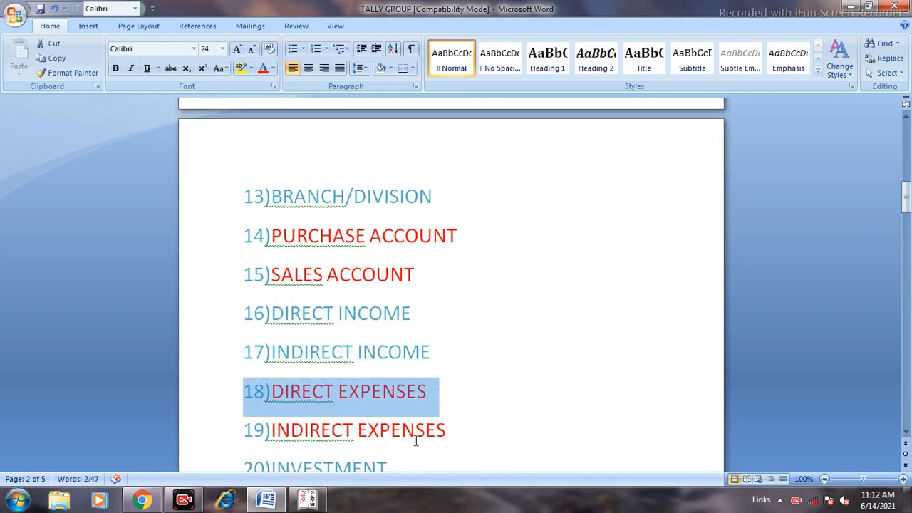
left_click_drag(457, 432, 218, 409)
left_click(495, 437)
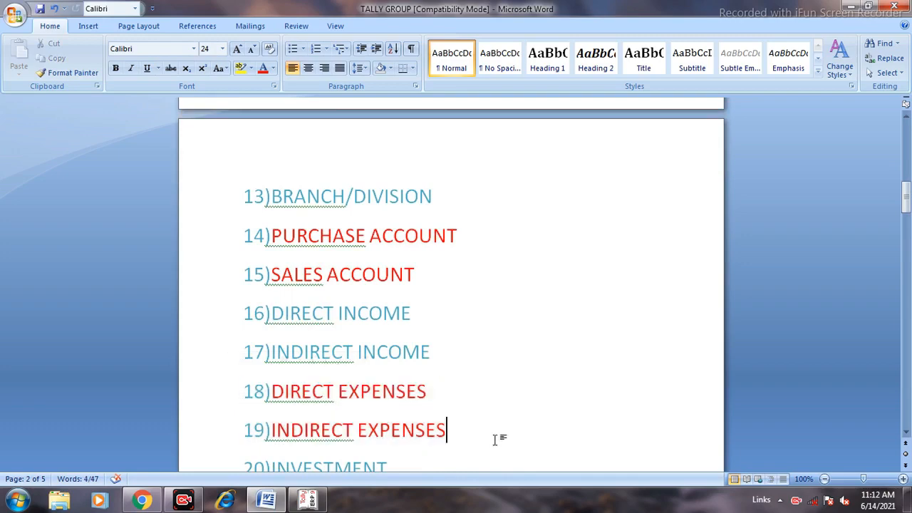
Step: Select the Investment entry at the end of the group list and delete it
scroll(457, 449, "down", 2)
left_click_drag(401, 406, 227, 391)
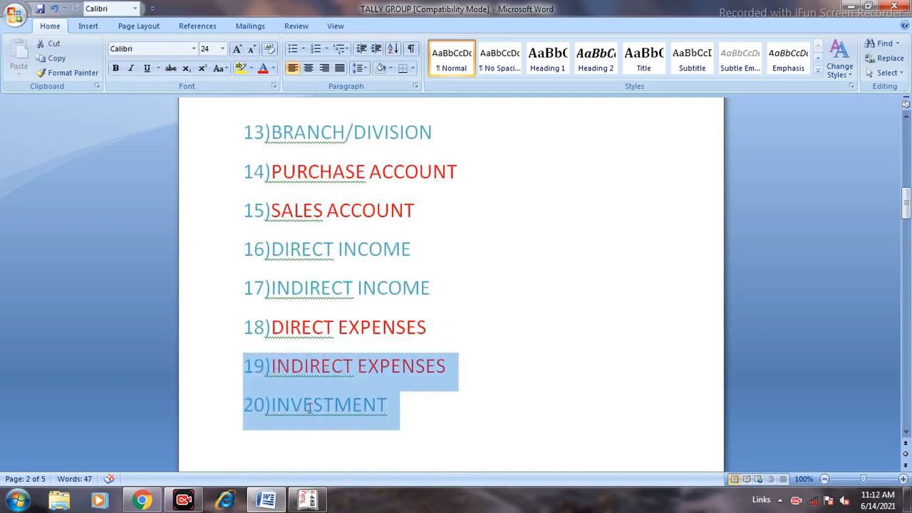
left_click(411, 427)
left_click_drag(417, 416, 206, 407)
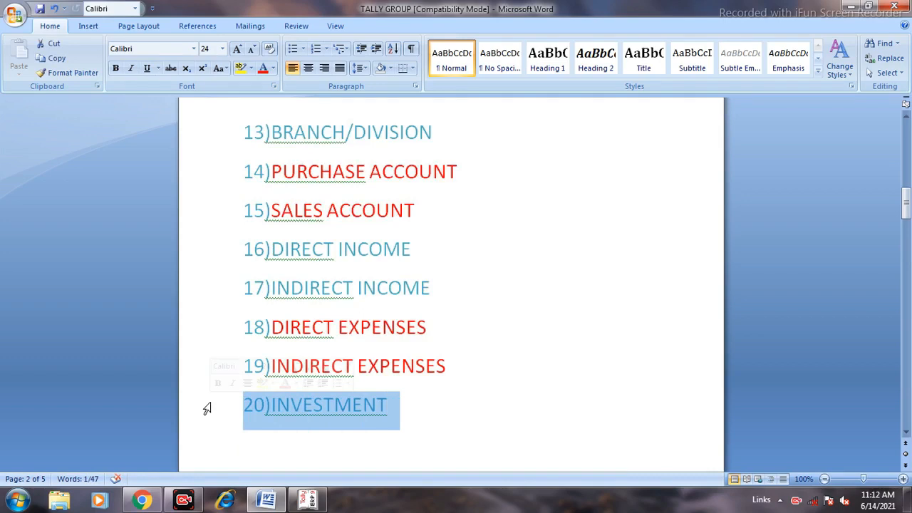
scroll(525, 408, "up", 5)
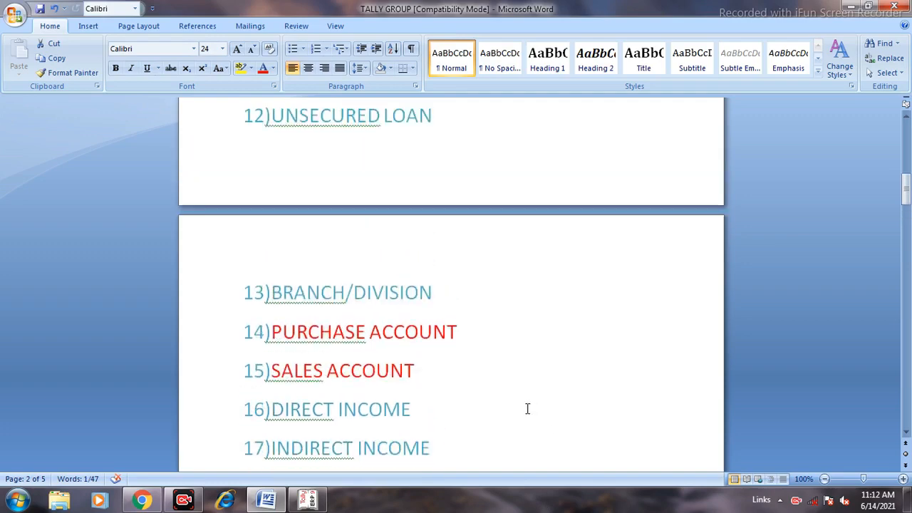
scroll(525, 407, "up", 6)
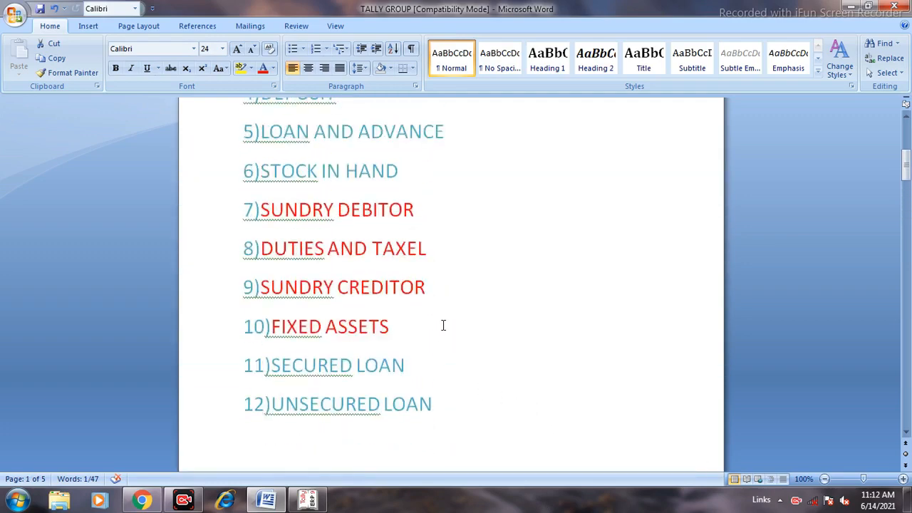
scroll(438, 321, "up", 5)
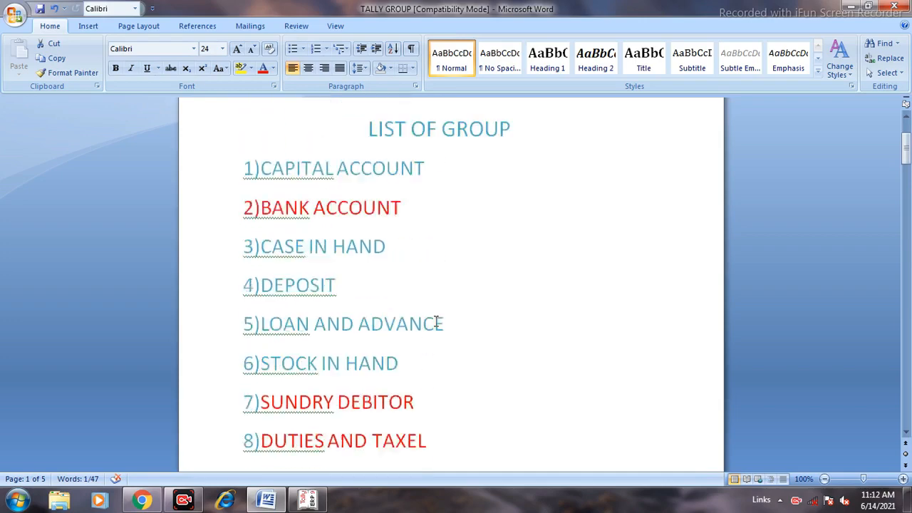
scroll(436, 322, "up", 2)
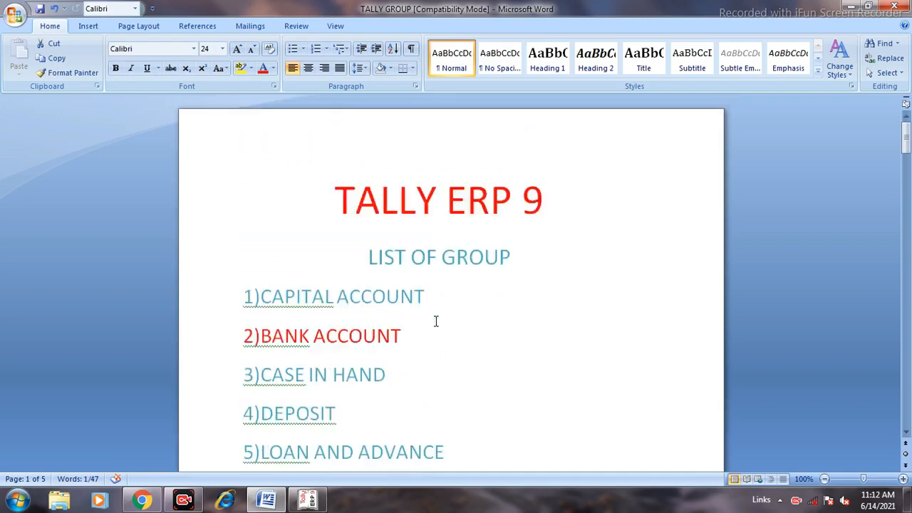
scroll(436, 321, "down", 4)
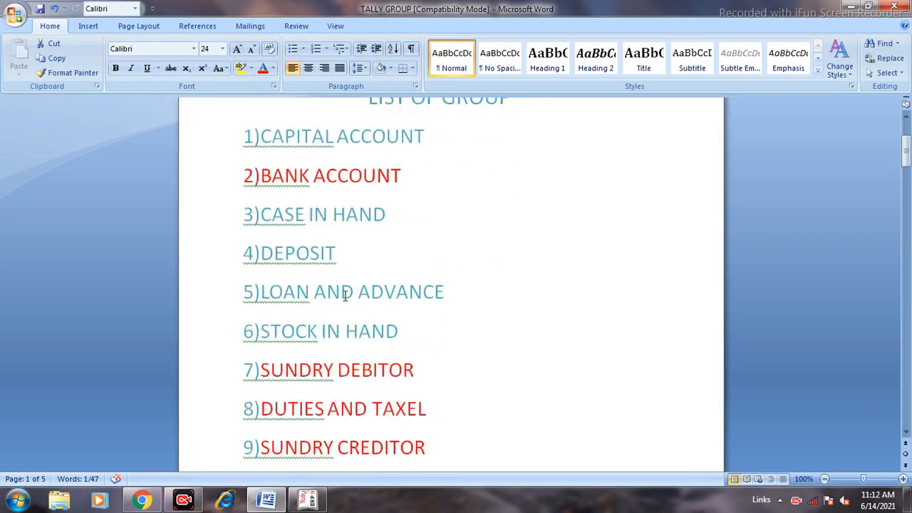
key("BackSpace")
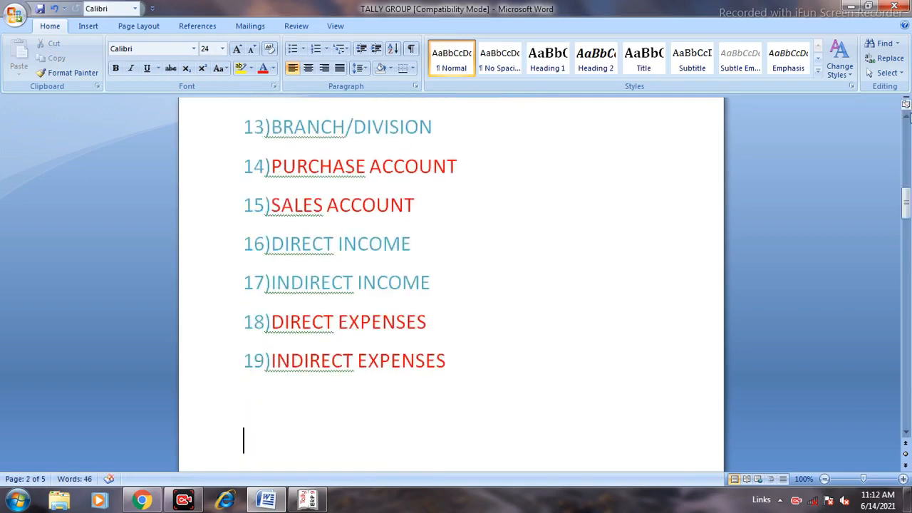
Step: Review the first-page groups from Capital Account to Unsecured Loan, and switch to the ledger creation form in Tally.ERP 9
scroll(906, 106, "up", 5)
scroll(906, 105, "up", 4)
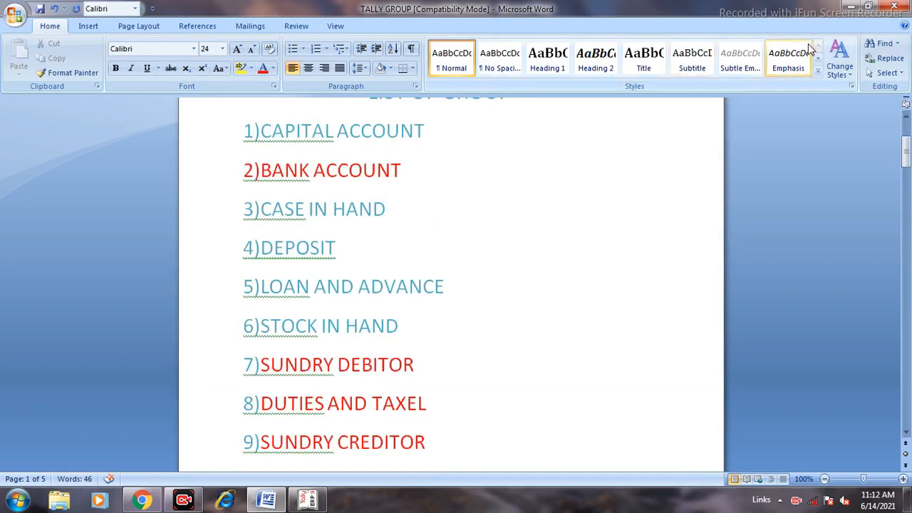
scroll(631, 84, "down", 4)
scroll(485, 210, "up", 1)
scroll(482, 215, "down", 1)
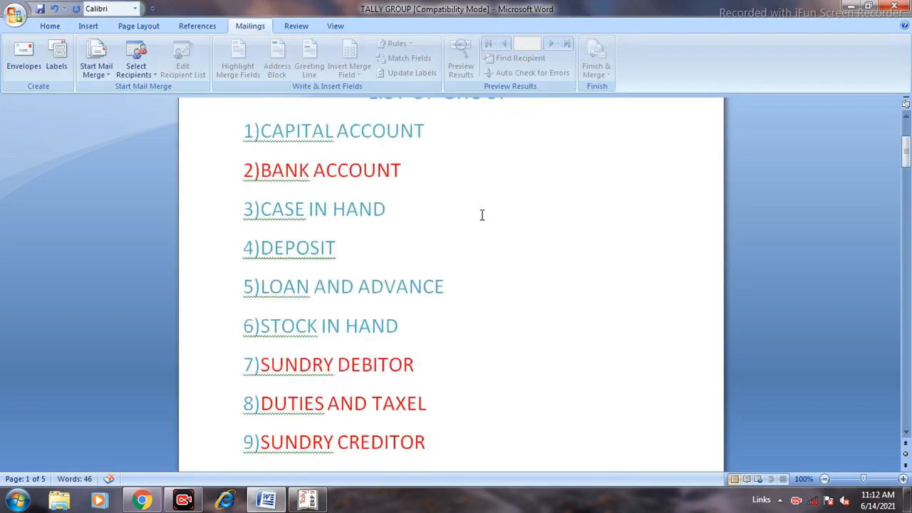
scroll(483, 215, "down", 1)
scroll(473, 220, "down", 2)
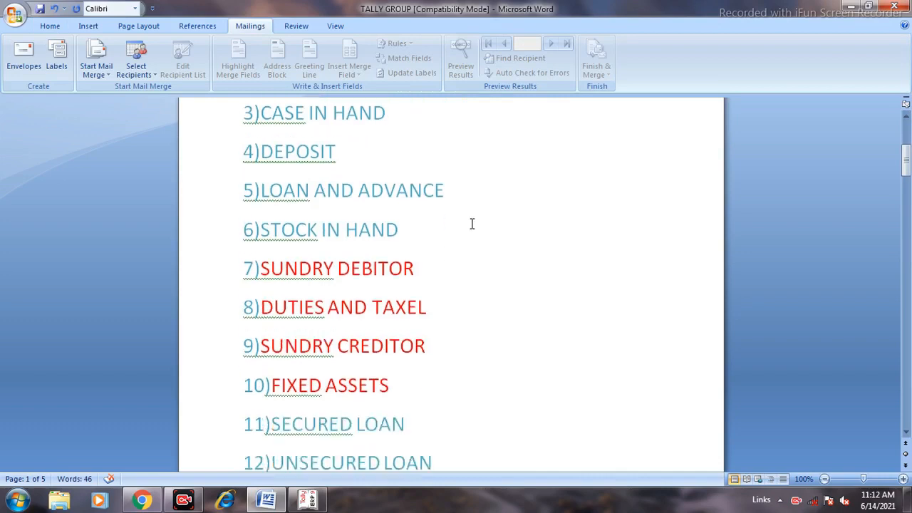
scroll(472, 224, "down", 1)
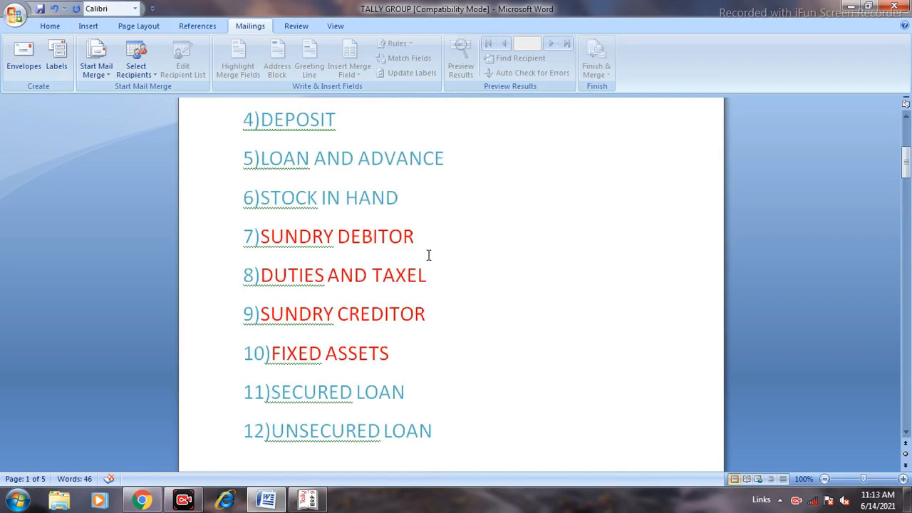
scroll(450, 273, "up", 2)
left_click(310, 501)
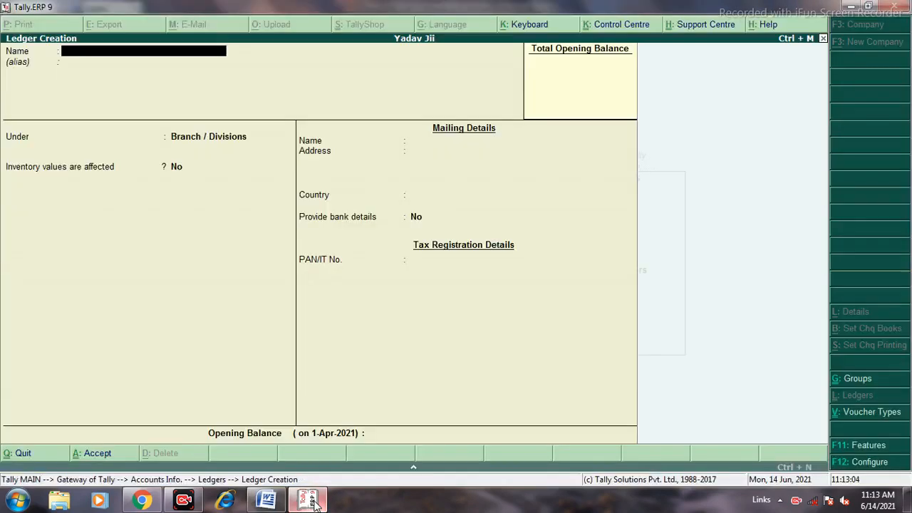